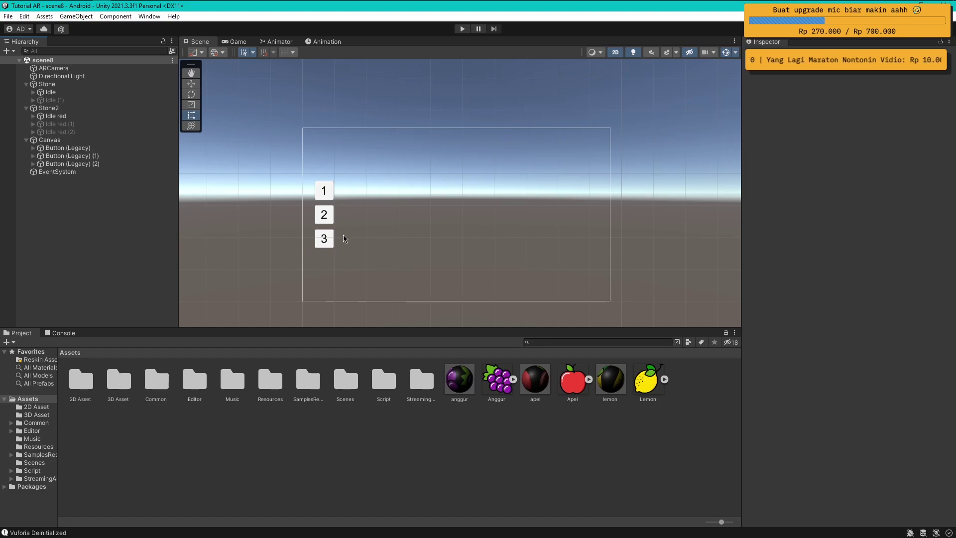
- Inspect the Stone and Stone2 image targets and the inactive Idle (1) character under Stone
left_click(55, 84)
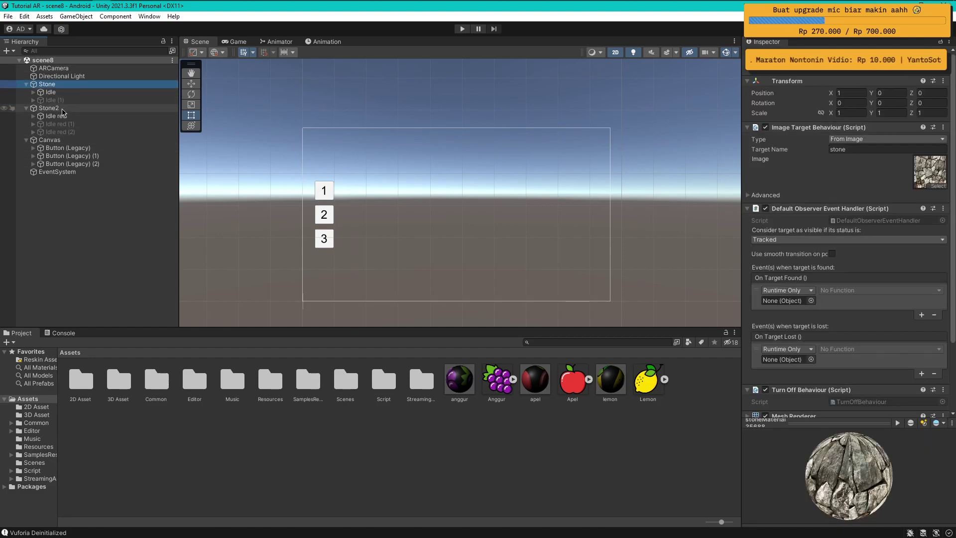
left_click(63, 108)
left_click(53, 86)
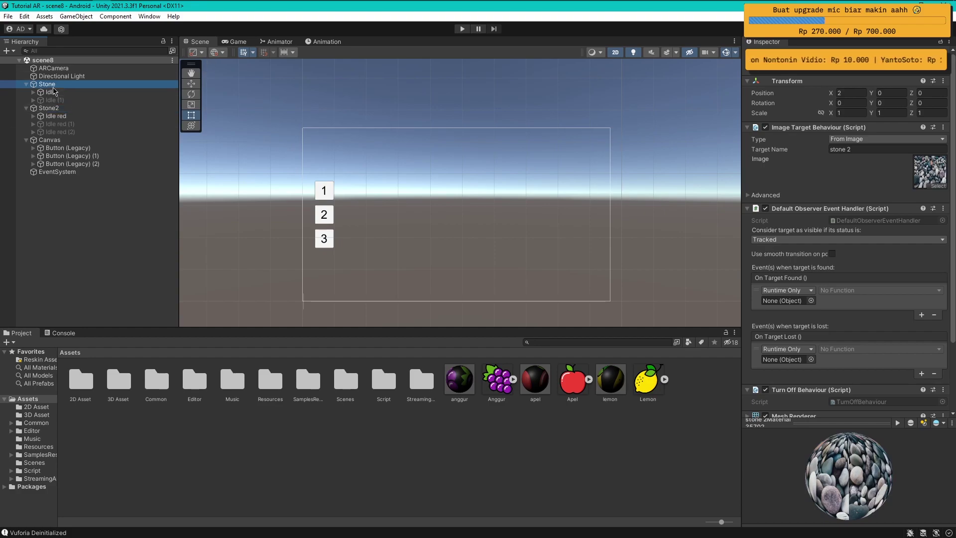
left_click(52, 108)
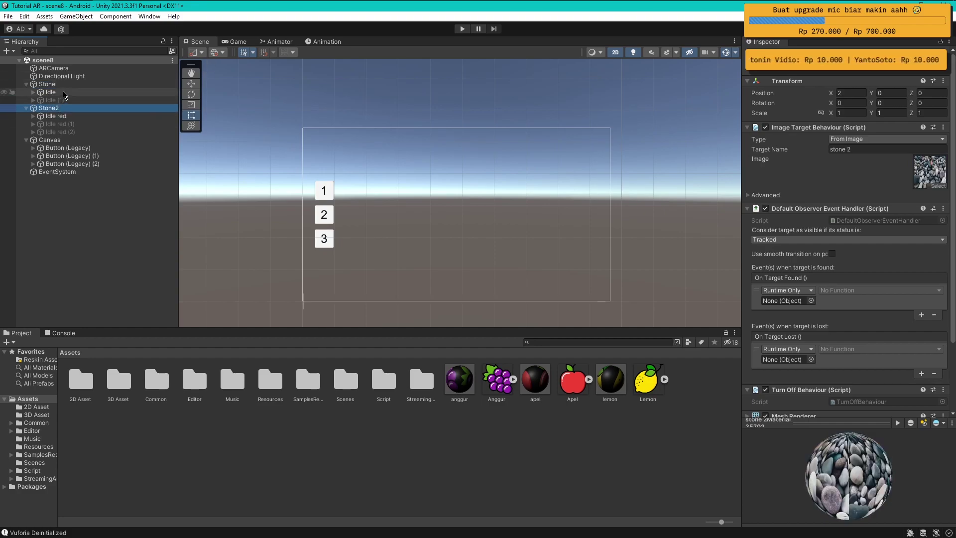
left_click(58, 100)
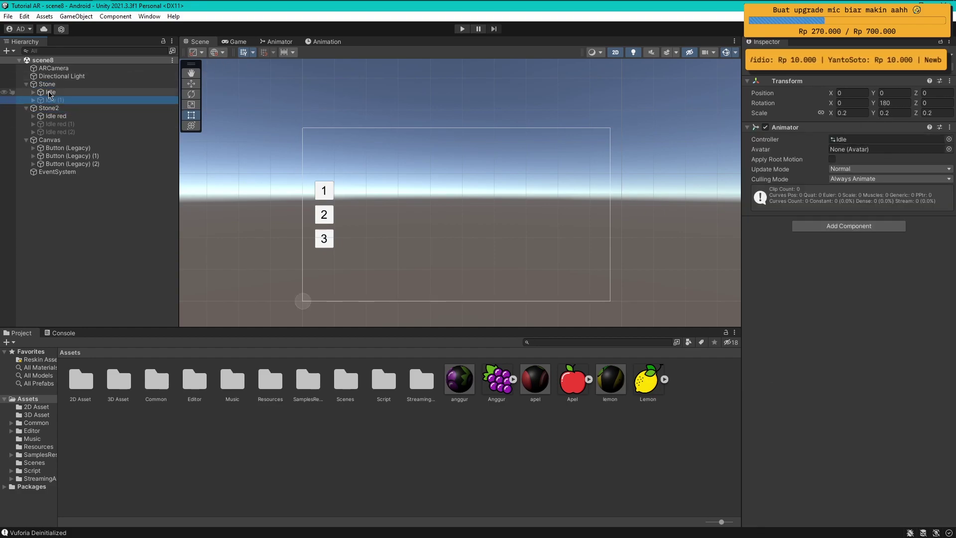
- Switch the Scene view to 3D and frame the Stone target with its character
key("2")
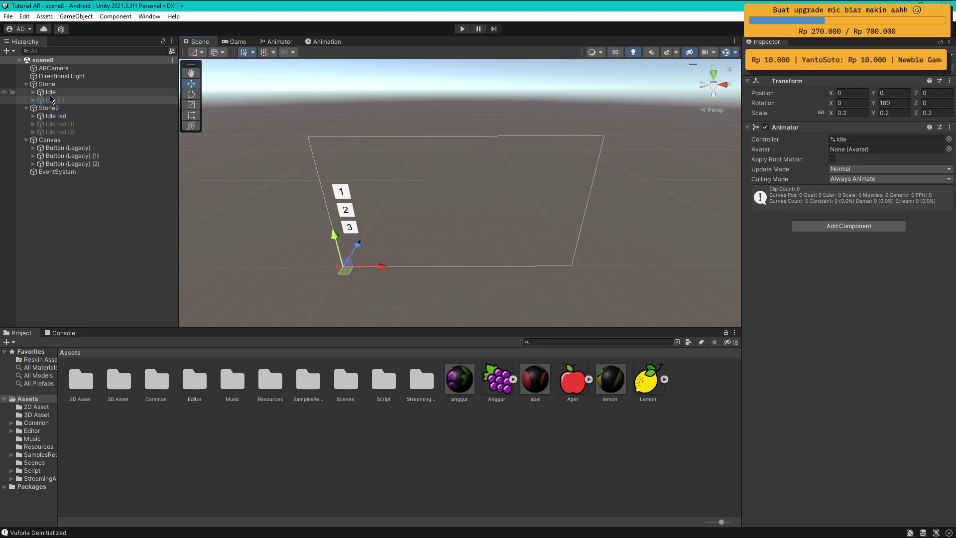
double_click(47, 84)
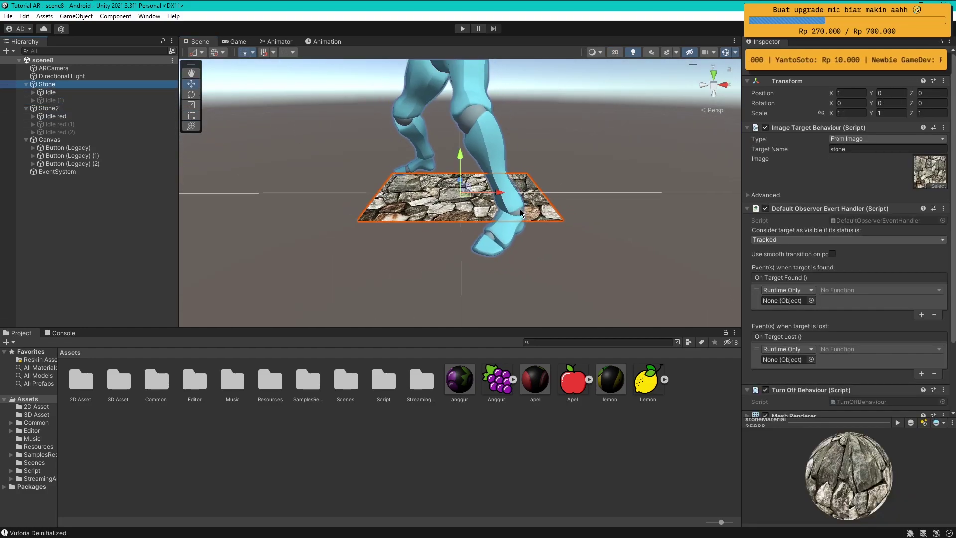
scroll(538, 209, "down", 5)
middle_click_drag(537, 209, 398, 264)
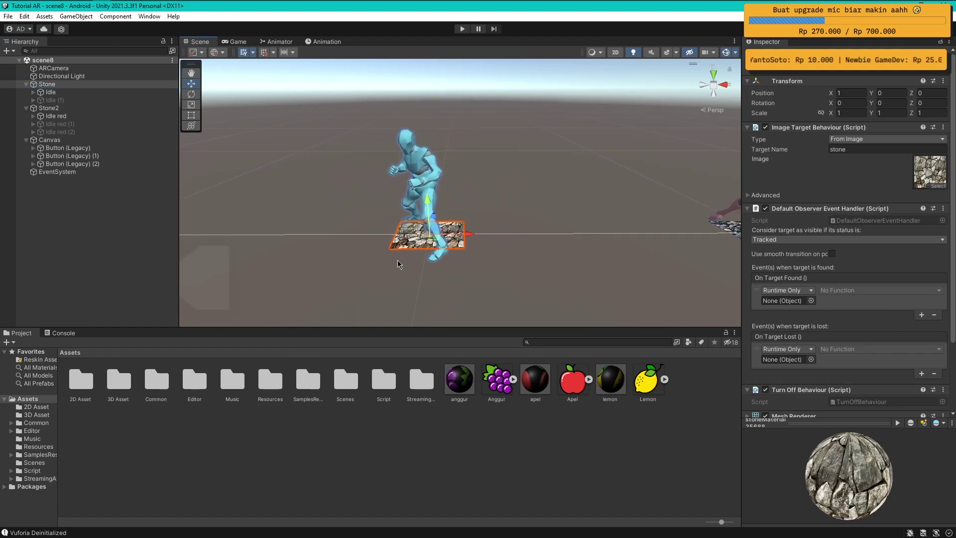
middle_click_drag(501, 204, 545, 216)
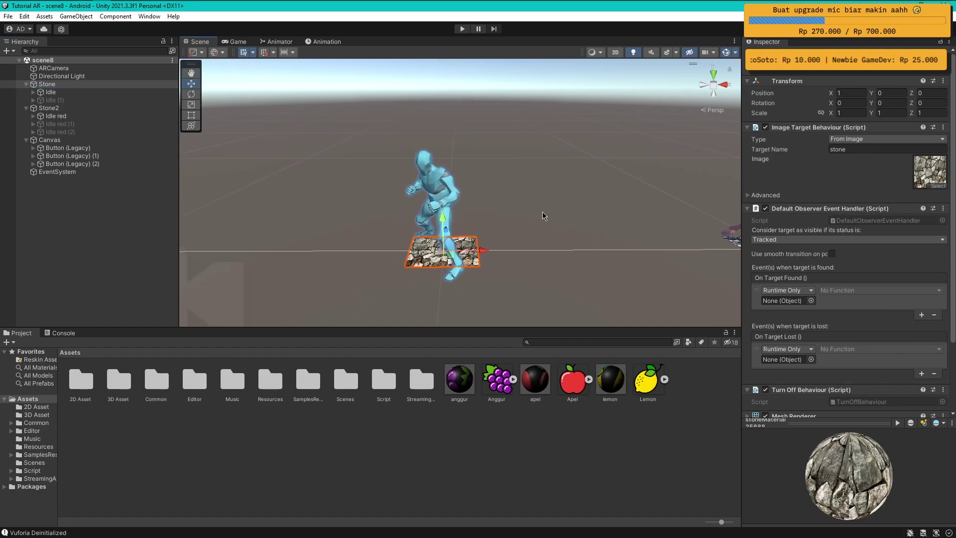
- Deactivate and reactivate the Idle character under Stone, then select Stone2 and show the Game view
left_click(50, 92)
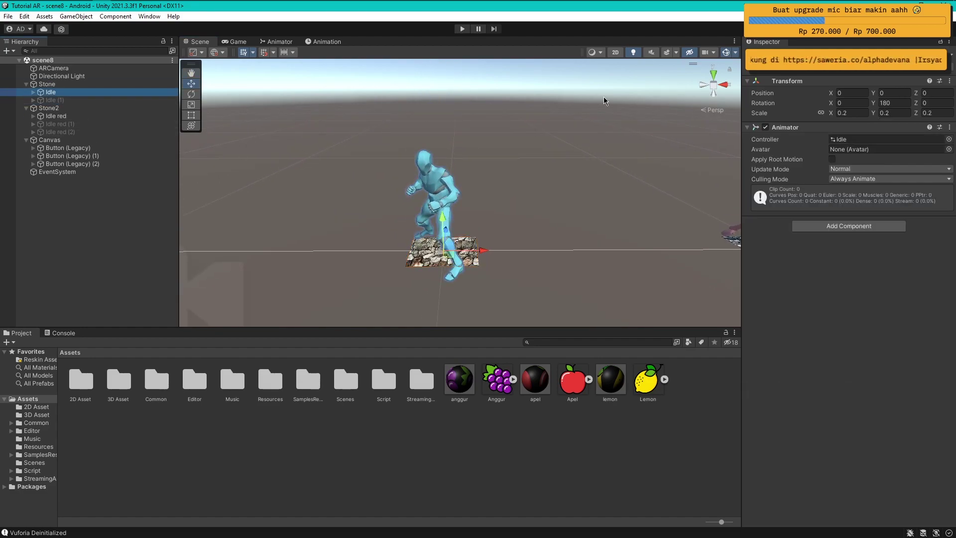
key("alt+shift+a")
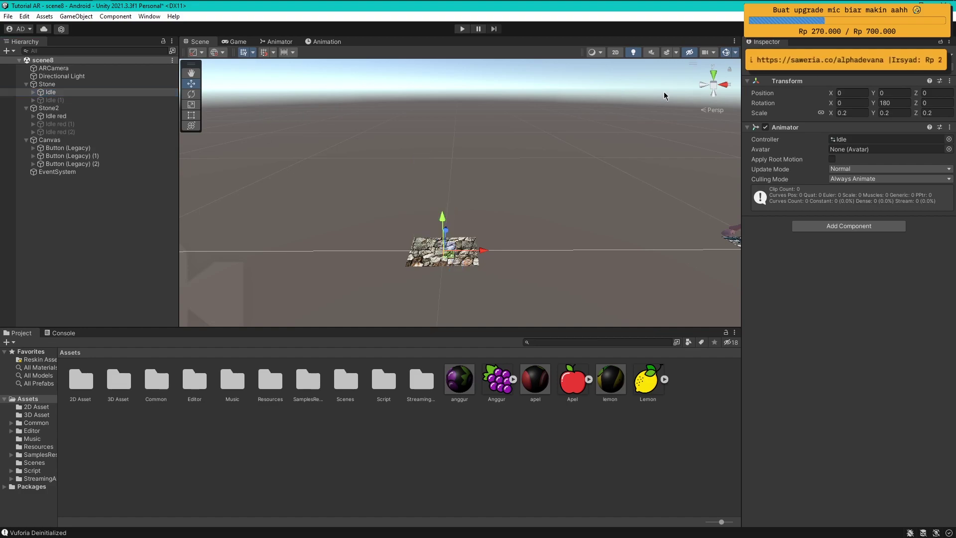
key("alt+shift+a")
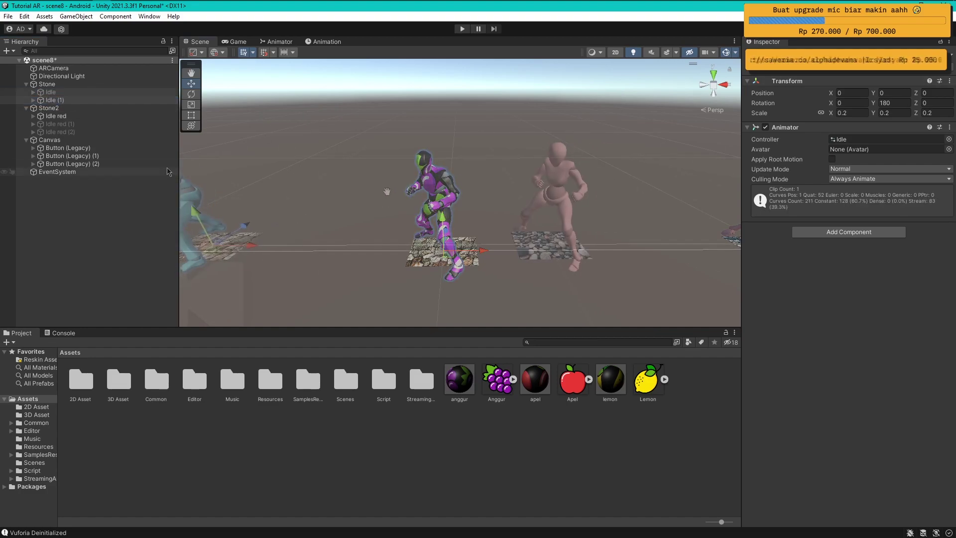
left_click(49, 108)
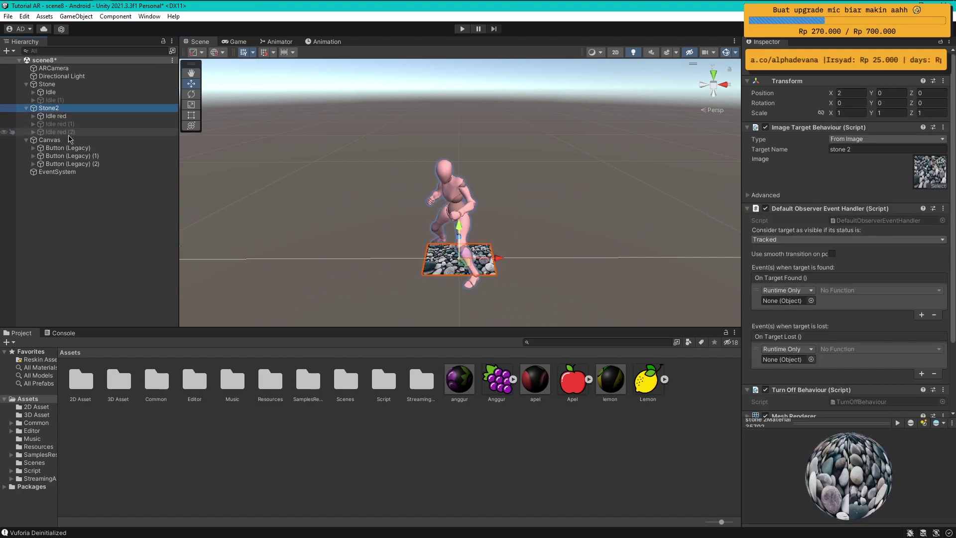
left_click(244, 42)
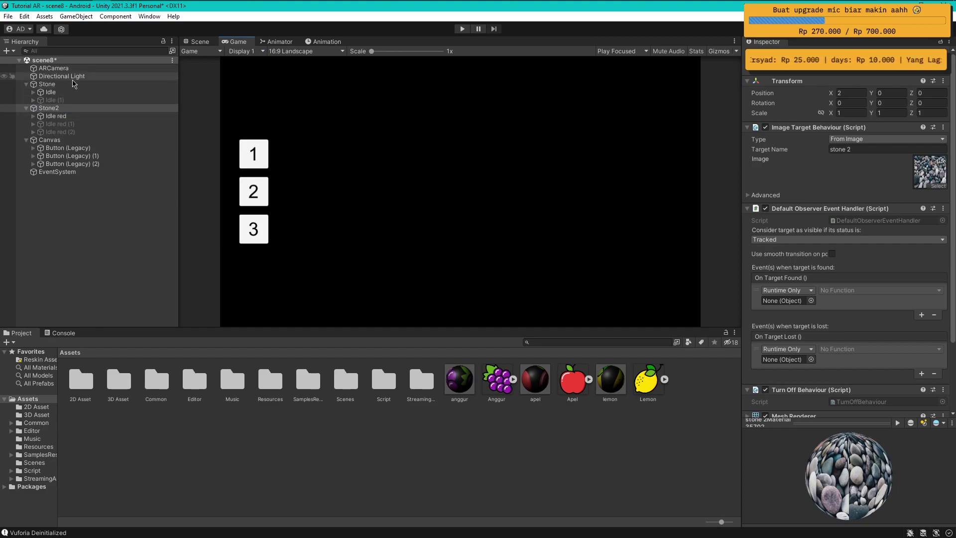
- Test Button (Legacy) (2) by deactivating it, checking the Game view, then reactivating it
left_click(100, 164)
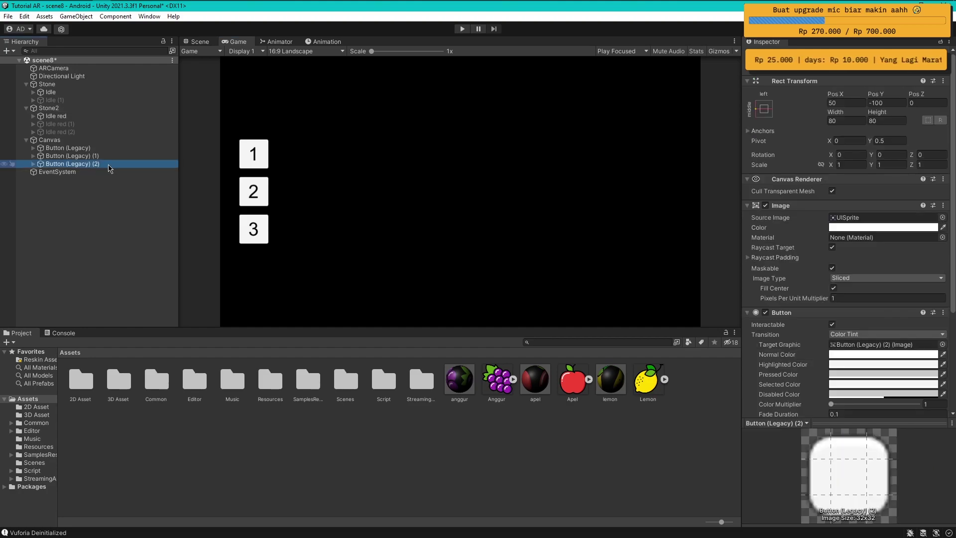
left_click(757, 54)
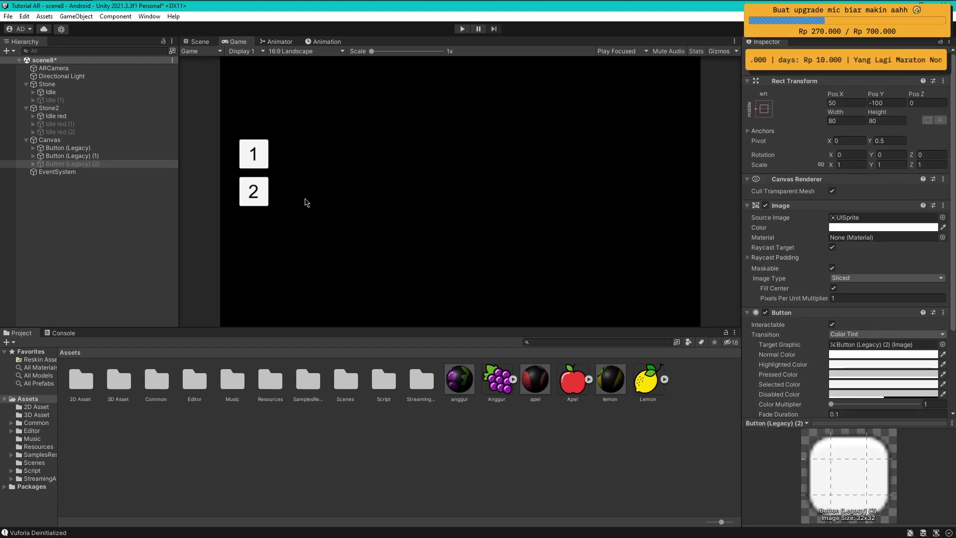
left_click(198, 41)
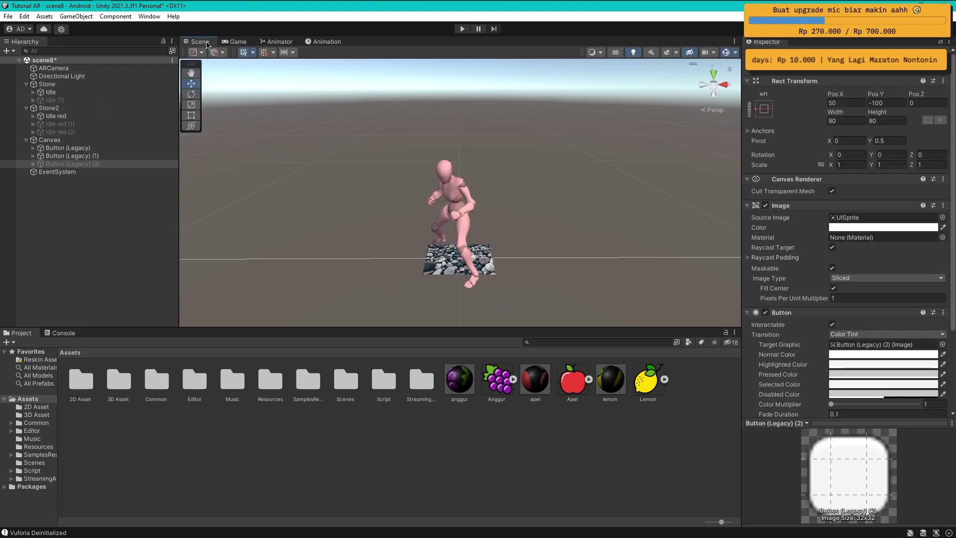
left_click(60, 132)
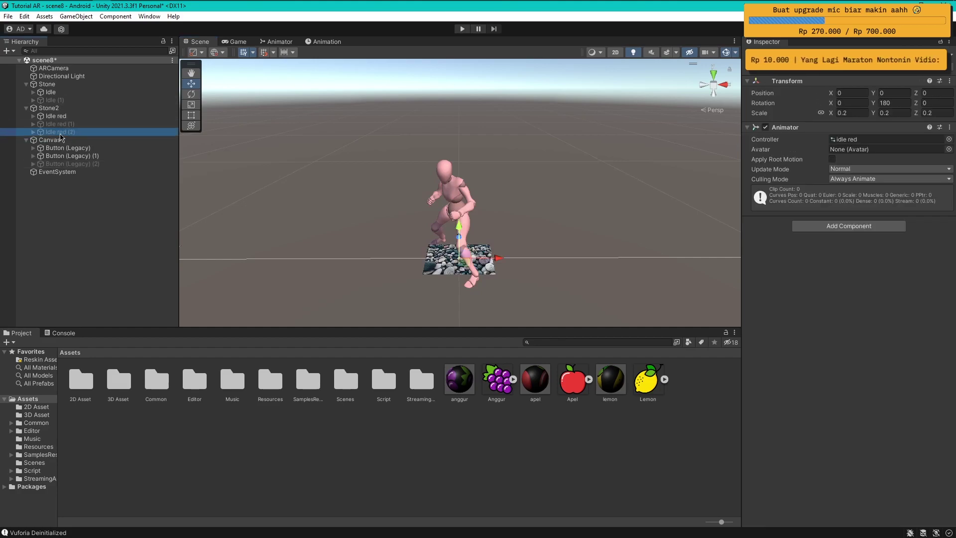
left_click(72, 164)
left_click(234, 42)
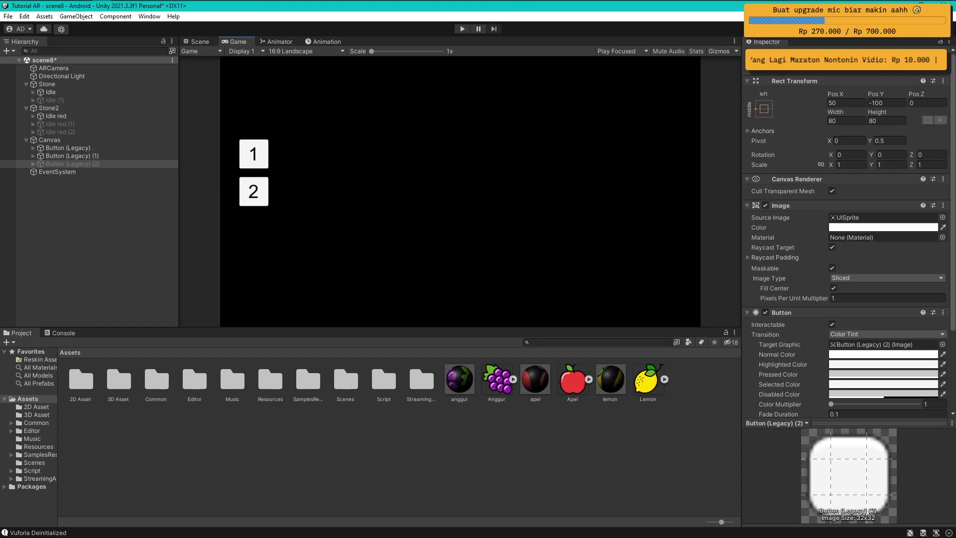
left_click(753, 60)
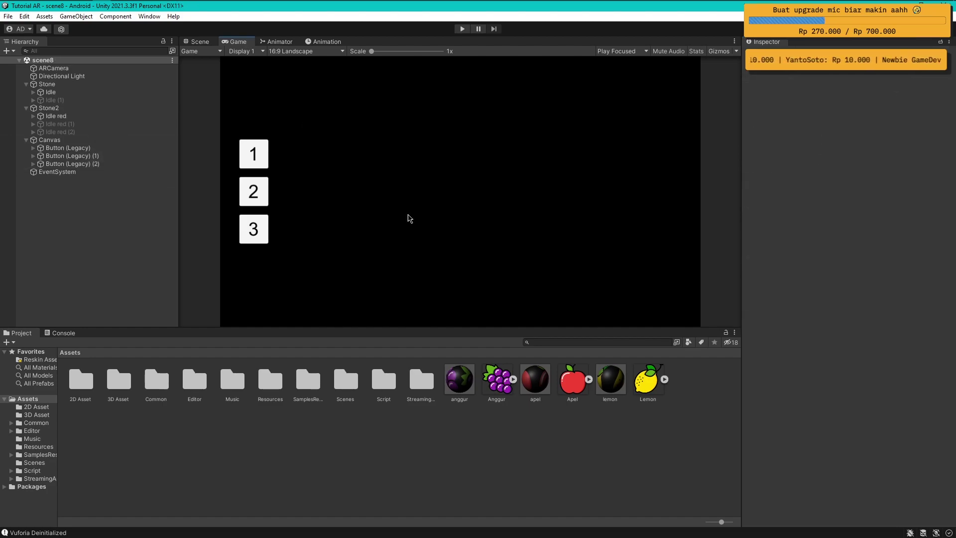
left_click(200, 41)
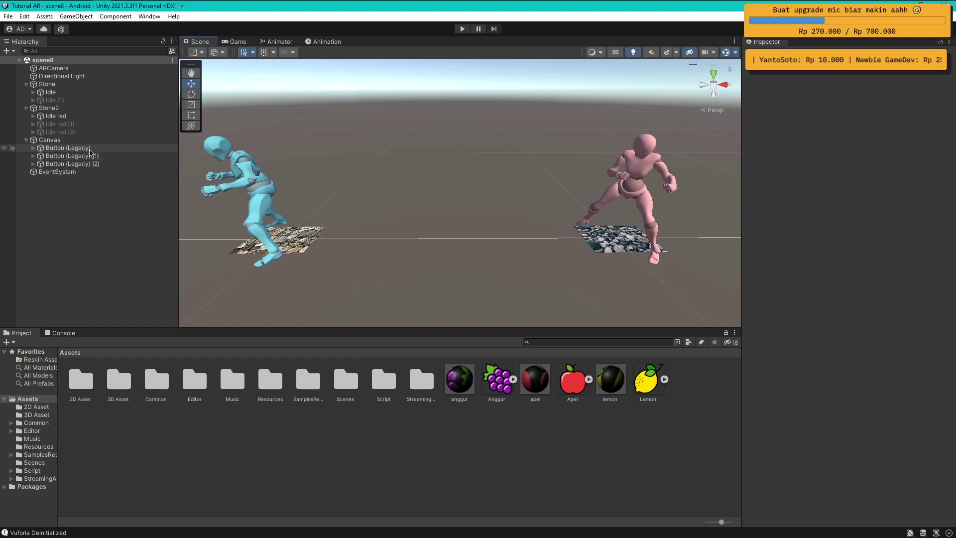
- Deactivate all three Button (Legacy) objects together and confirm the Game view shows no buttons
left_click(67, 148)
left_click(87, 164, "shift")
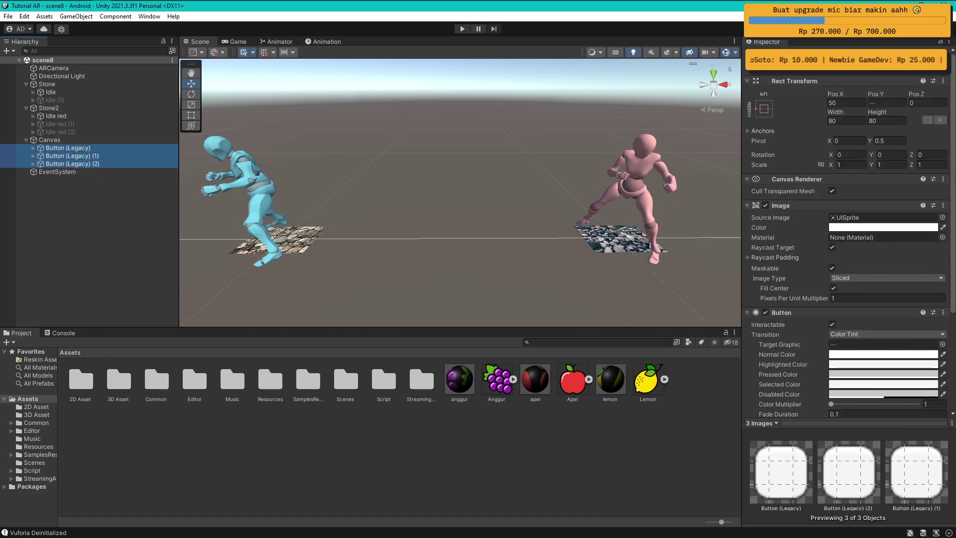
left_click(765, 54)
left_click(251, 42)
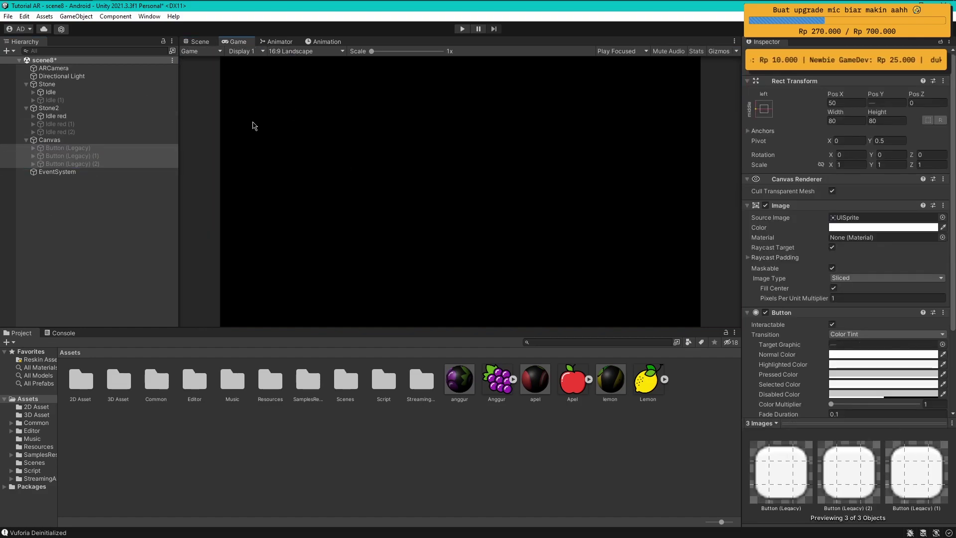
left_click(74, 244)
left_click(208, 45)
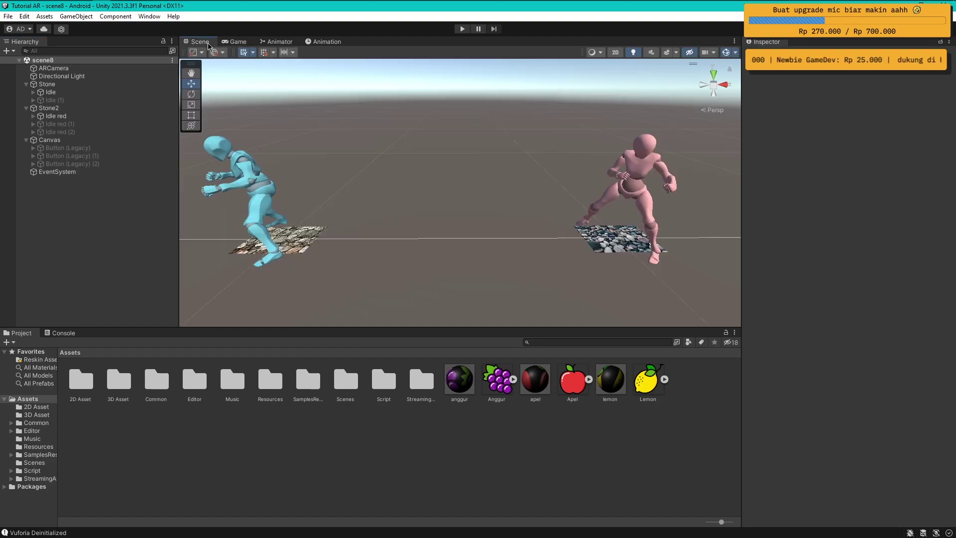
- Add a new folder 'scene8' under Assets/Script and open it
left_click(50, 470)
right_click(244, 443)
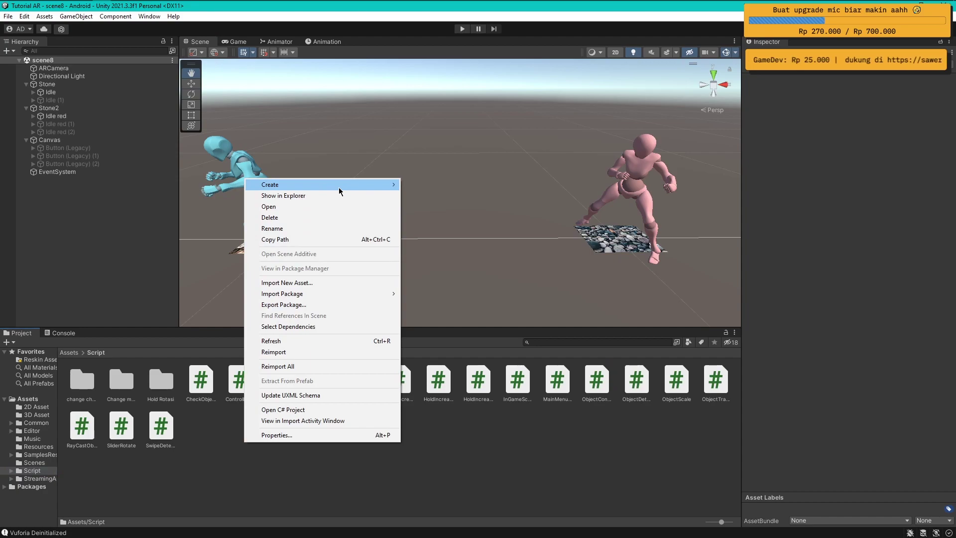
mouse_move(338, 185)
left_click(453, 79)
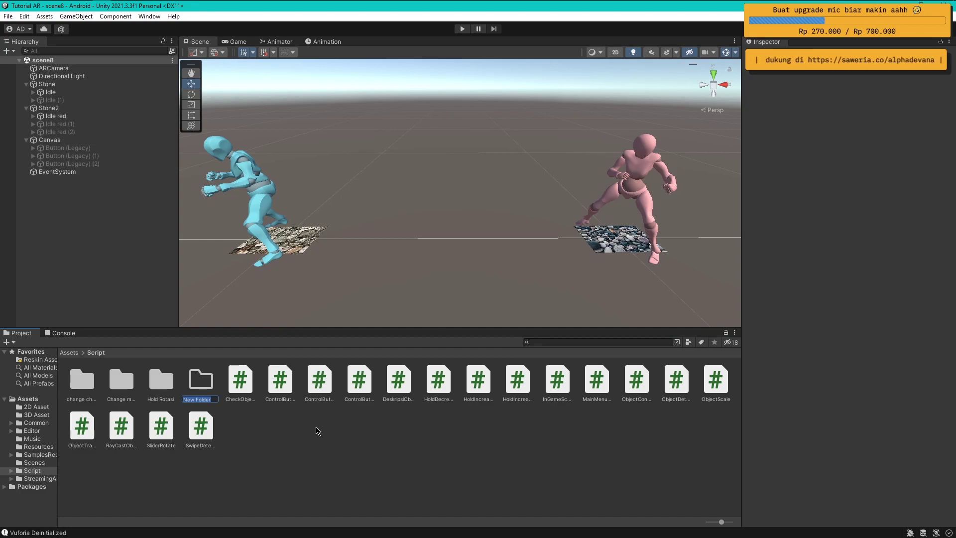
type("scene")
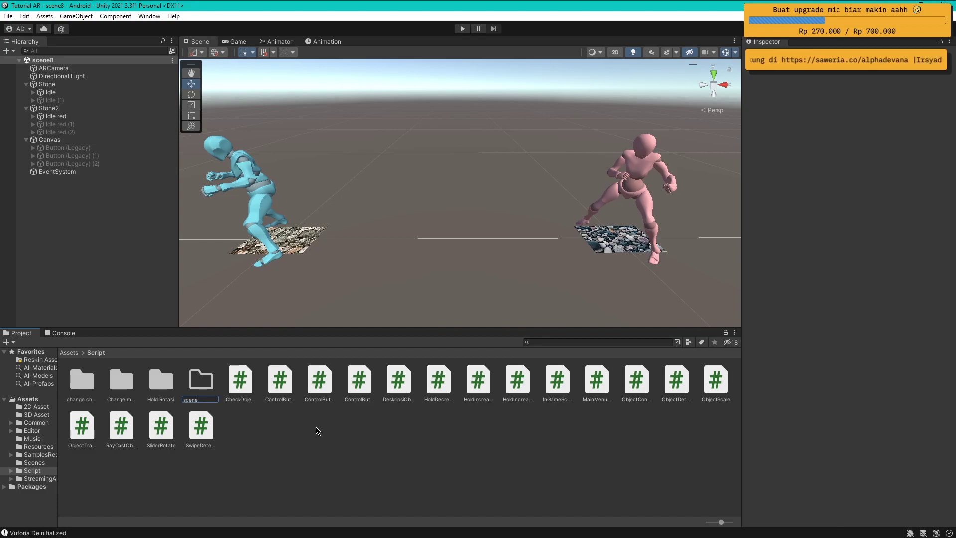
type("8")
key("Return")
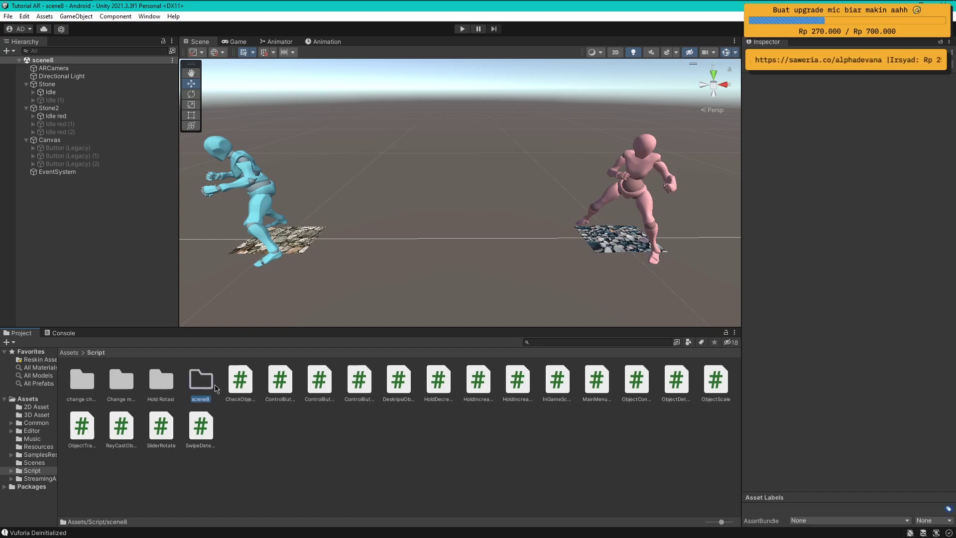
double_click(206, 382)
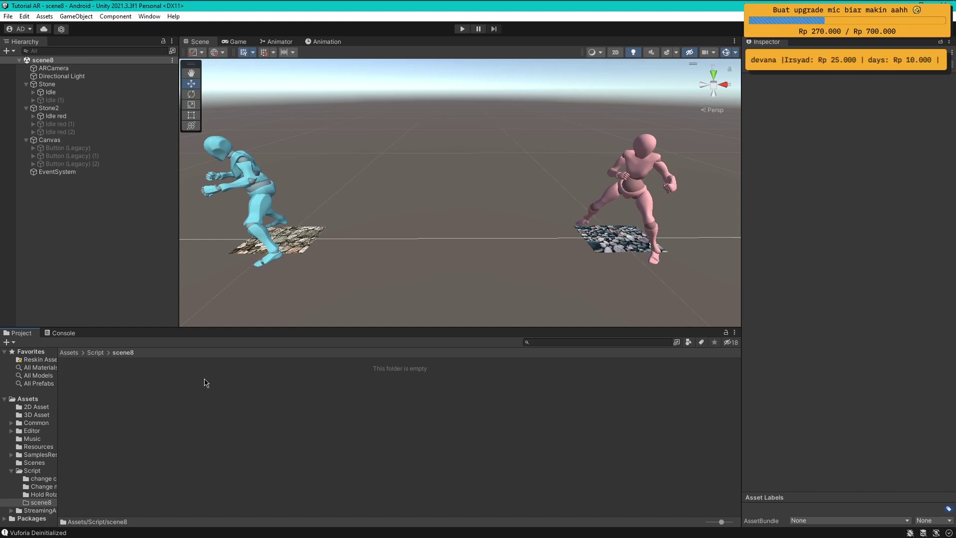
- Create a C# script named ButtonObjectControl in the scene8 folder
right_click(176, 382)
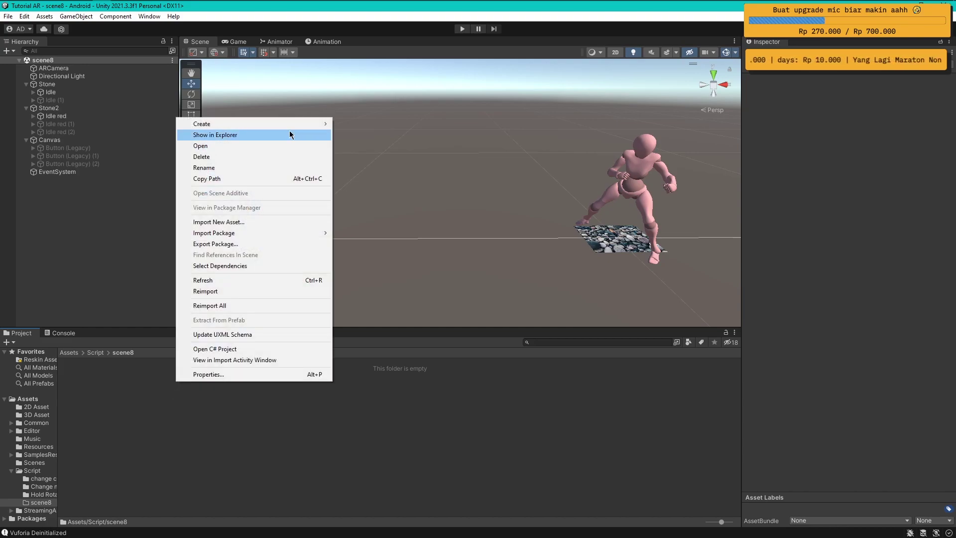
mouse_move(290, 126)
left_click(401, 91)
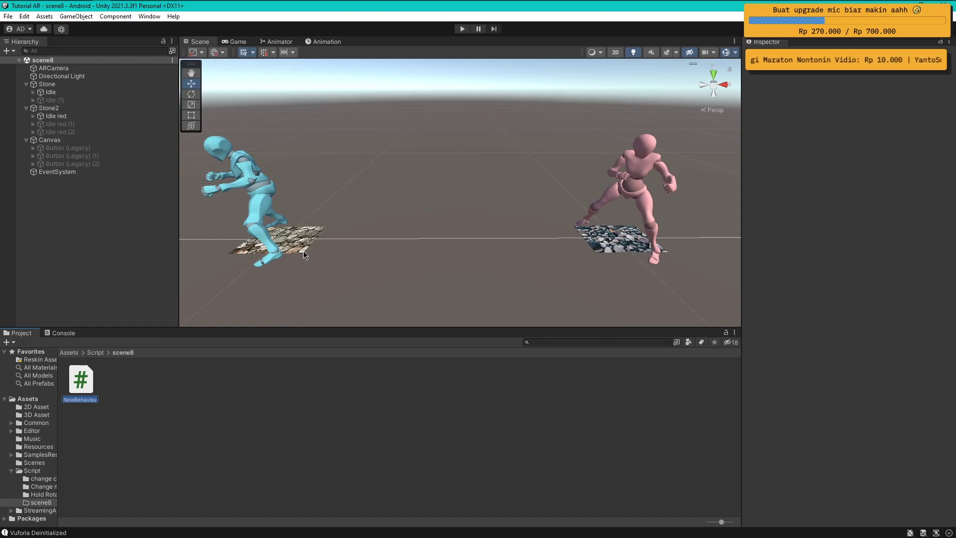
type("ButtonObject")
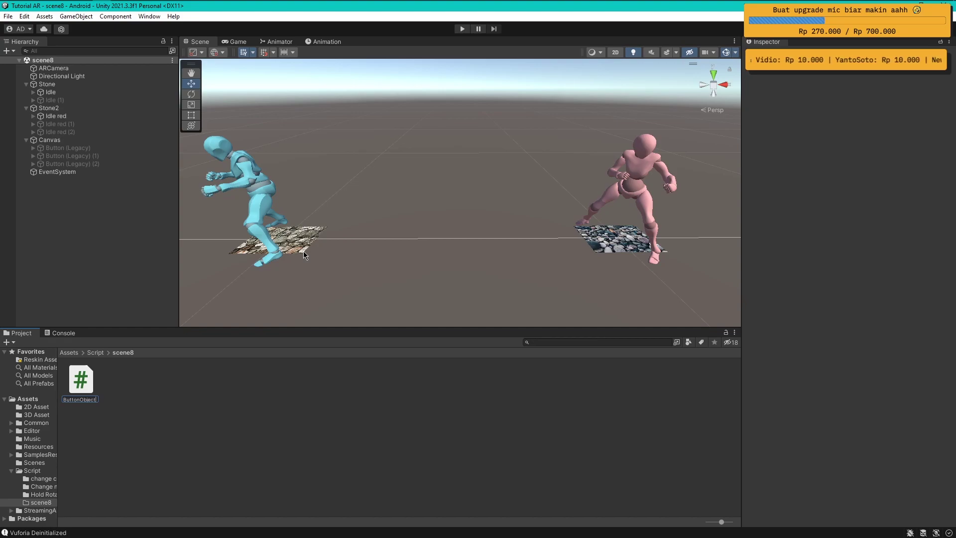
type("Control")
key("Return")
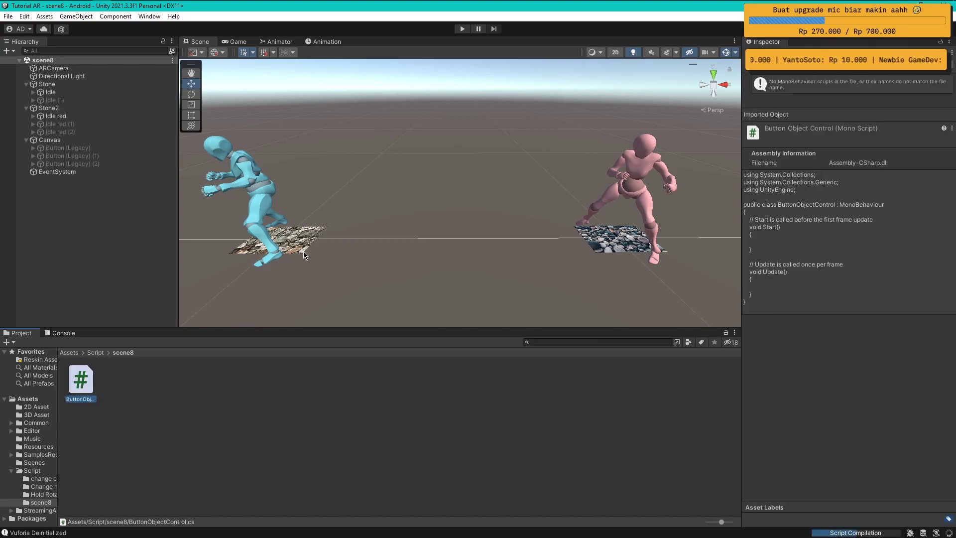
- Browse back to Script > scene8 and open ButtonObjectControl in Visual Studio
left_click(97, 353)
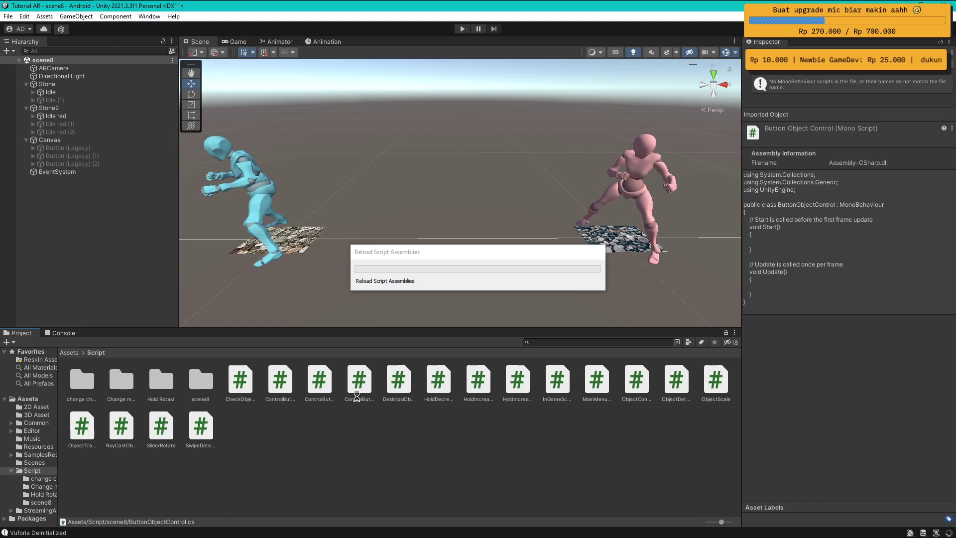
double_click(204, 382)
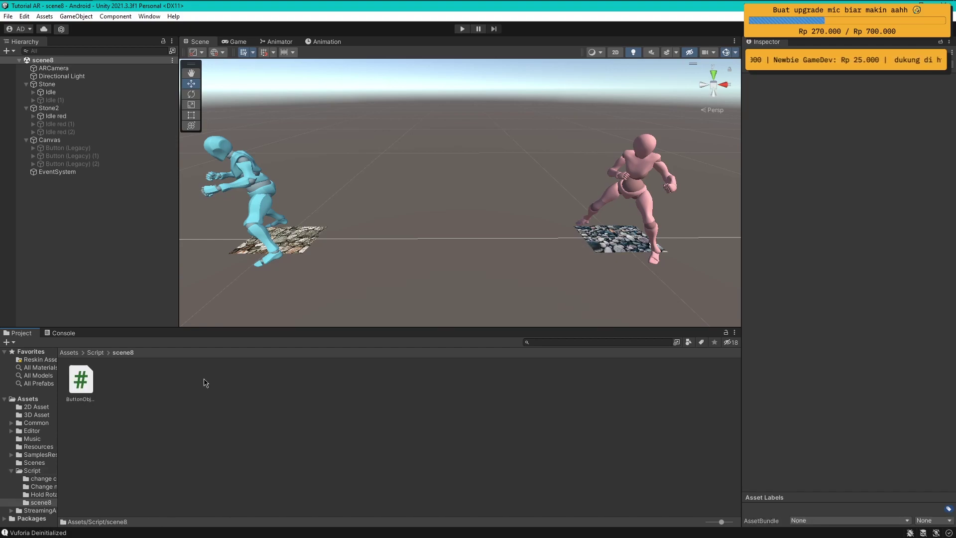
left_click(93, 381)
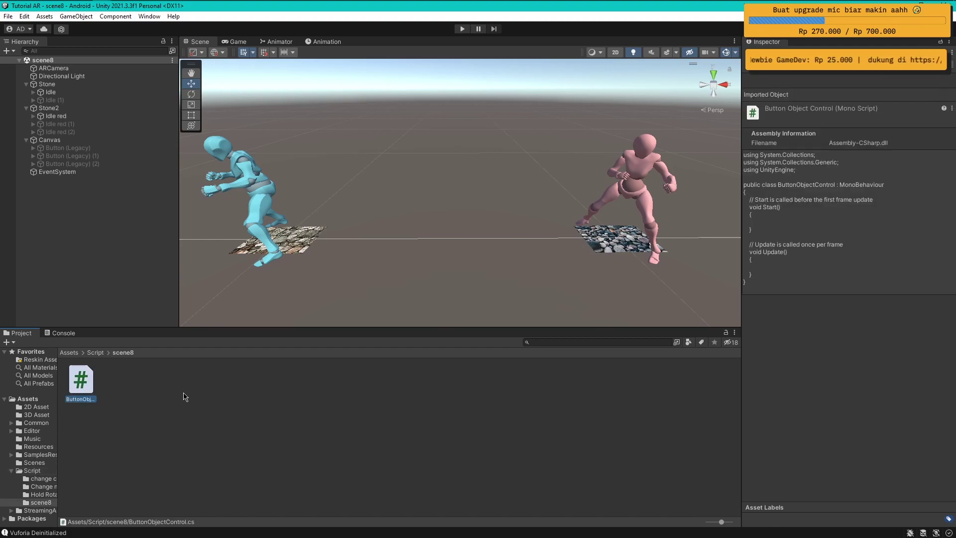
double_click(88, 380)
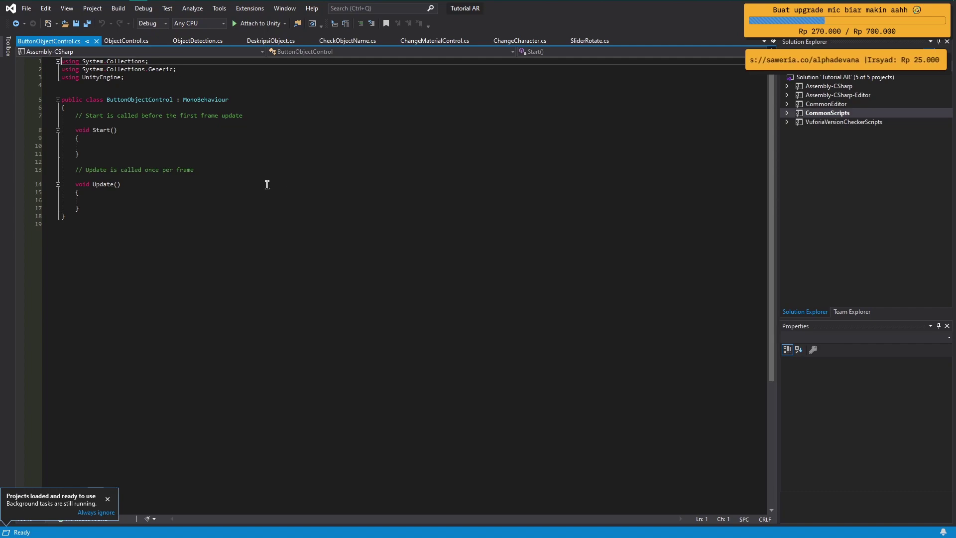
- Delete the template comments above Start and Update and save the script
left_click(269, 115)
key("ctrl+x")
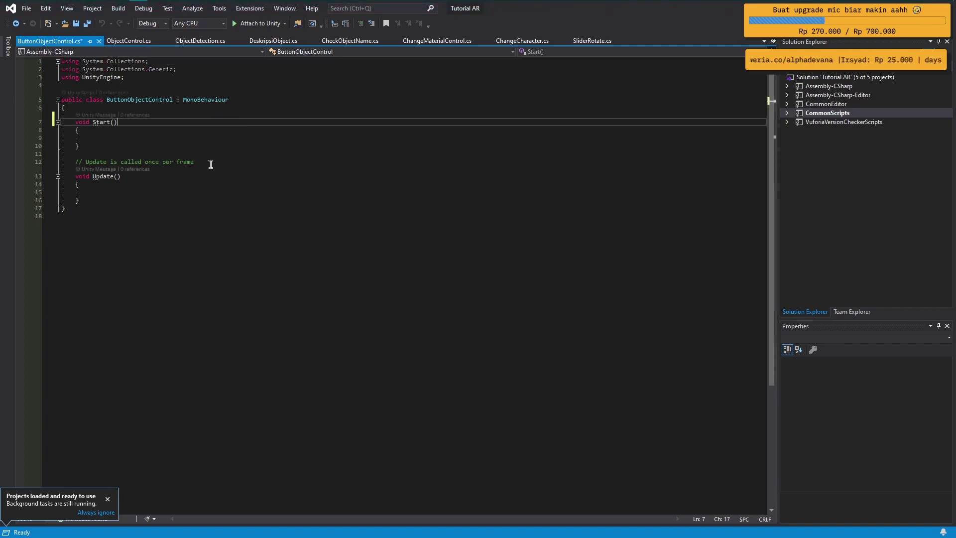
left_click(211, 164)
key("ctrl+x")
key("ctrl+s")
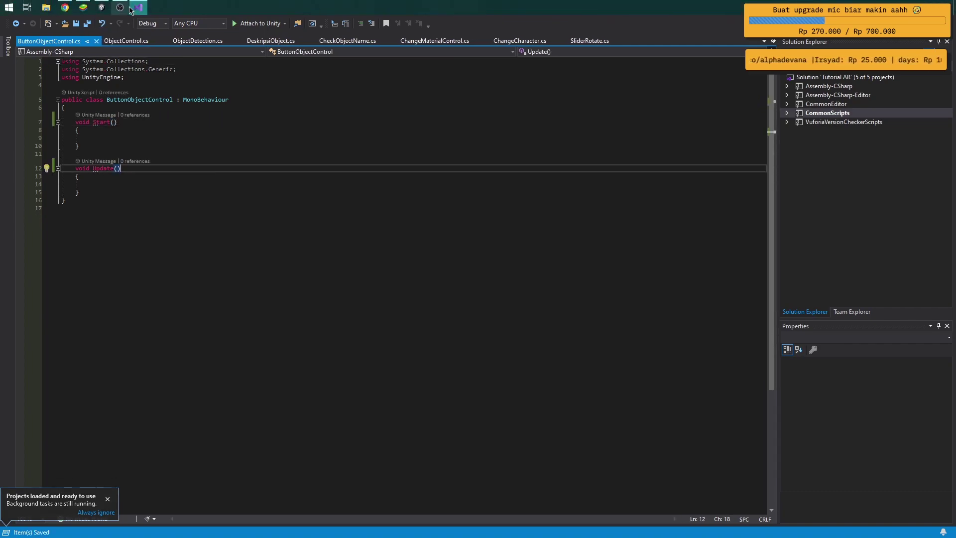
left_click(101, 7)
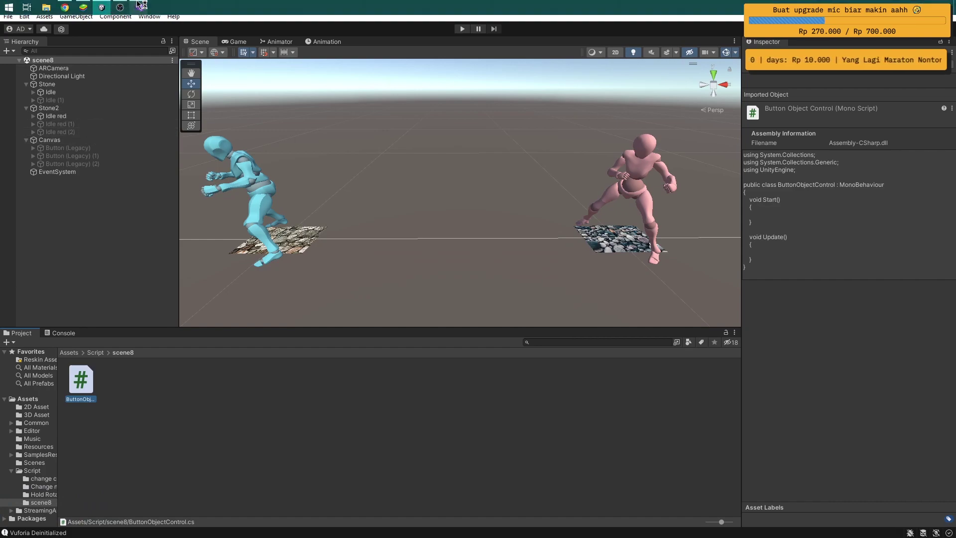
- Add a nested class ObjectAR containing a public GameObject[] objectLainnyas field
key("Return")
key("Return")
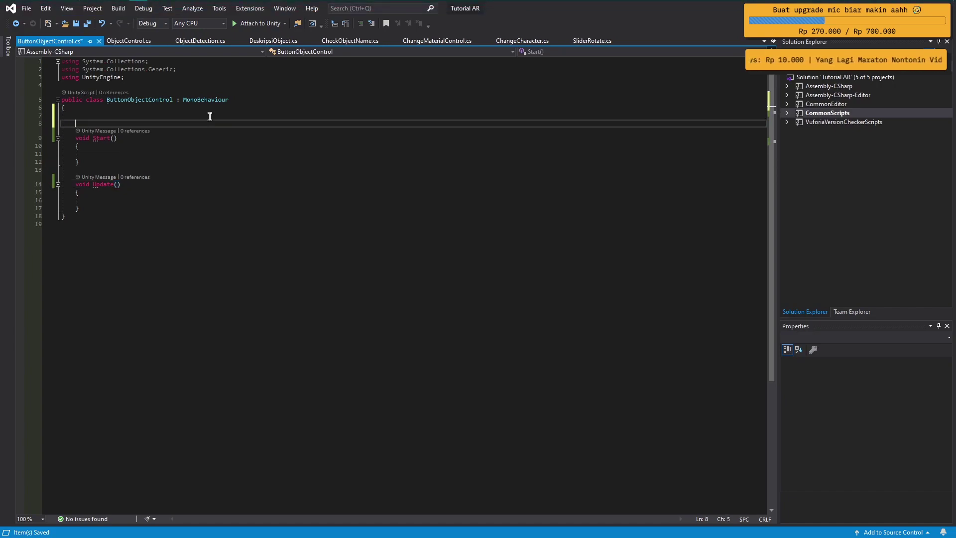
key("Up")
type("public class ")
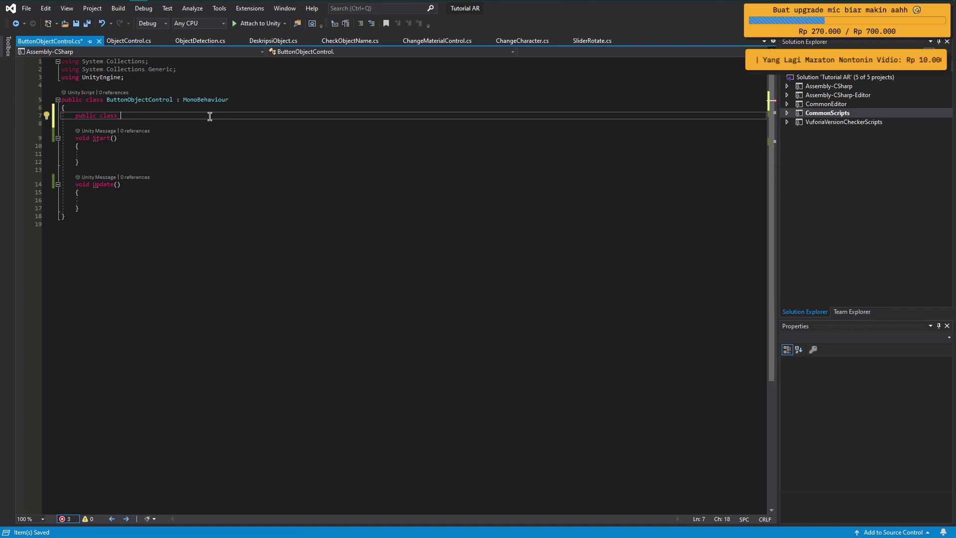
type("ObjectAR")
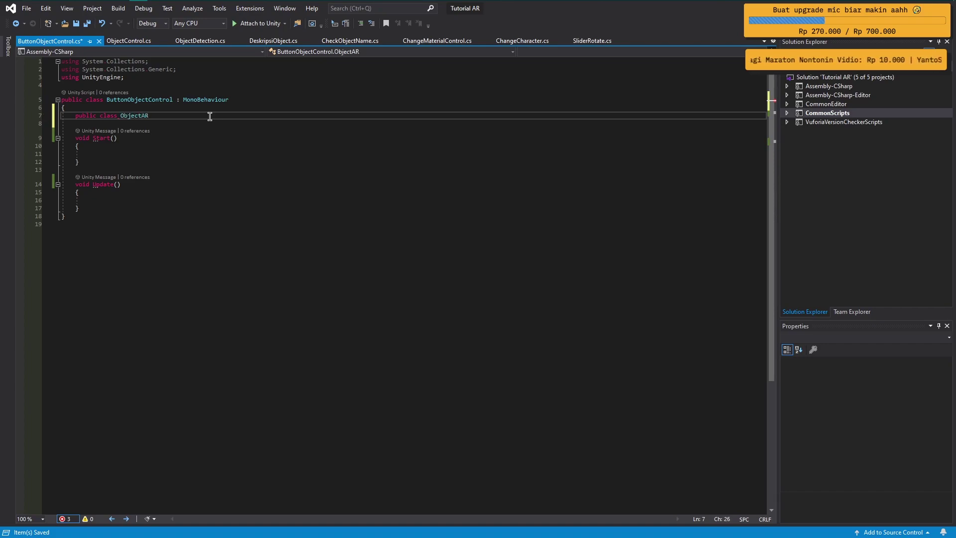
key("Return")
type("{")
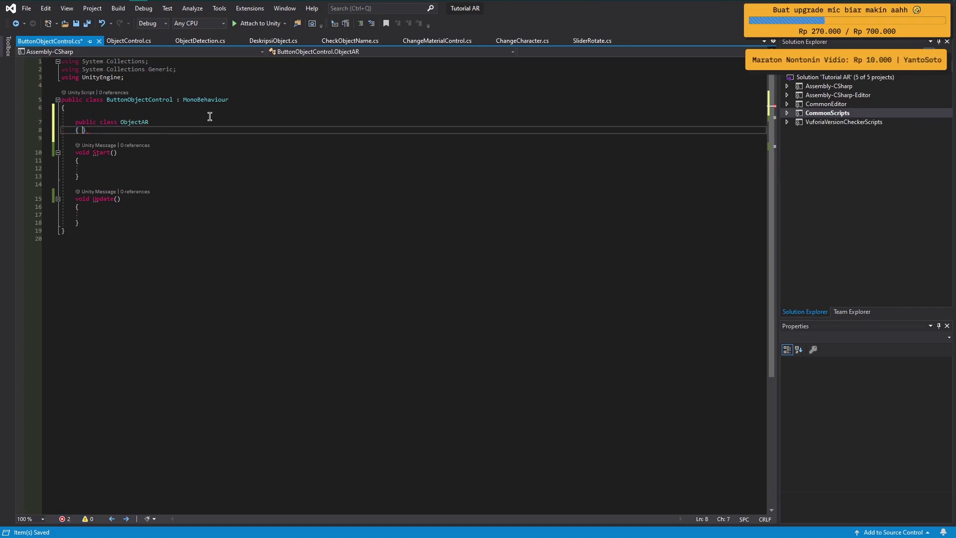
key("Return")
key("Return")
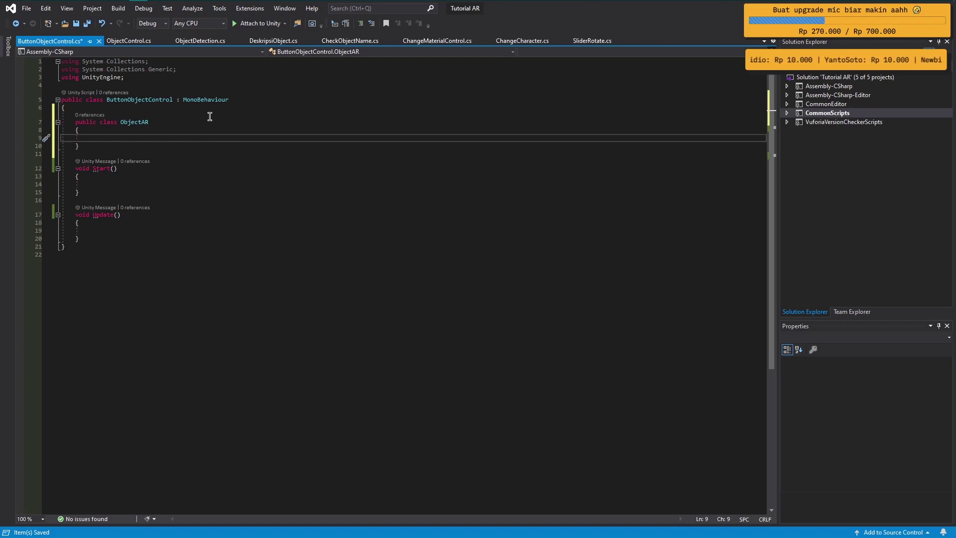
type("public Gam")
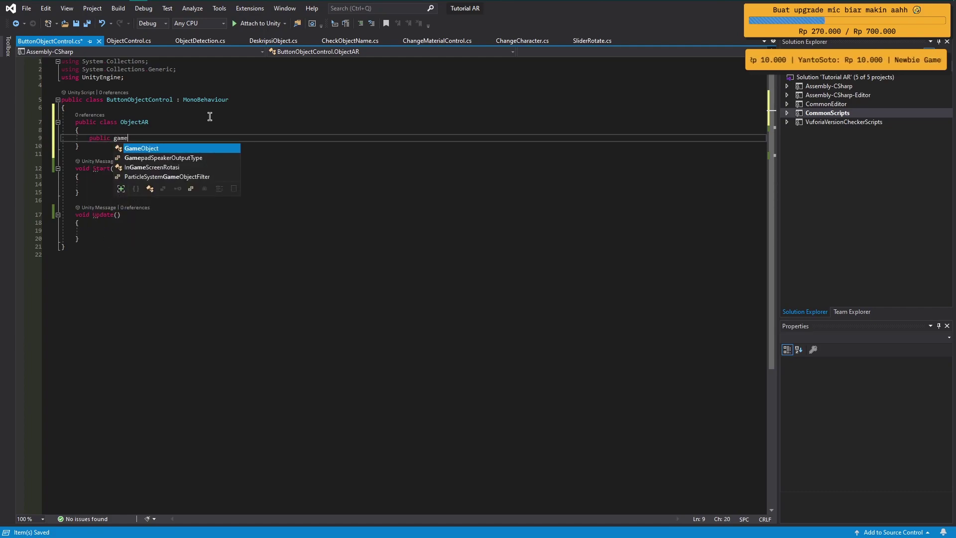
key("Tab")
type("o")
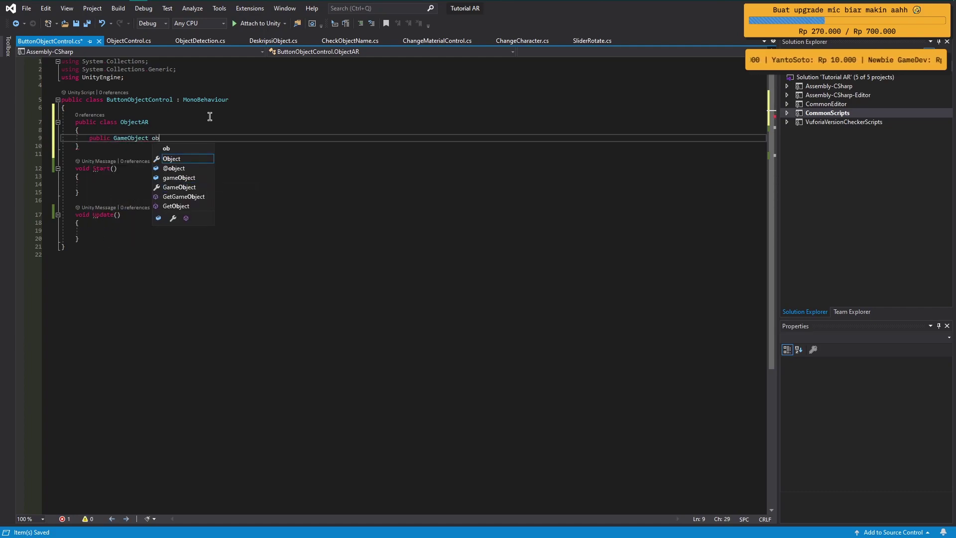
type("bje")
key("BackSpace")
key("BackSpace")
key("BackSpace")
key("BackSpace")
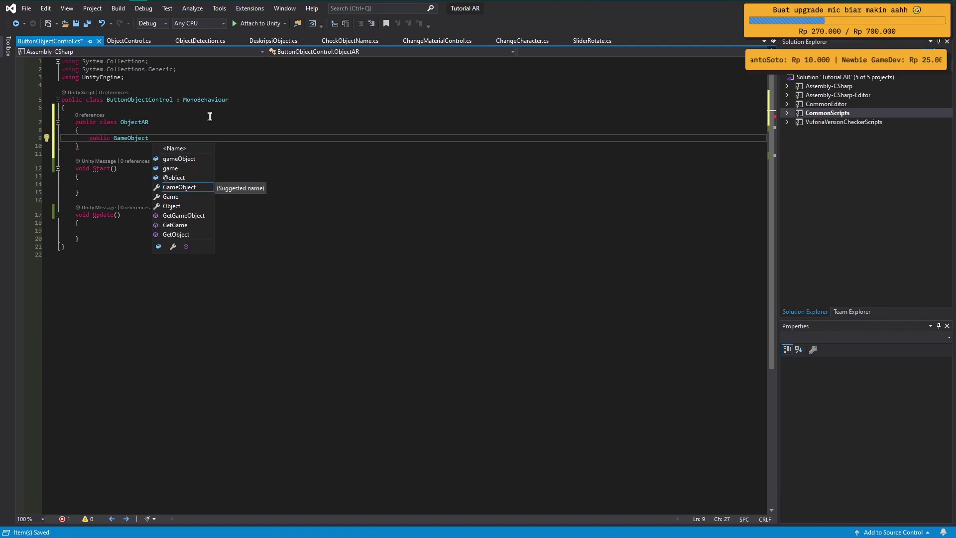
type("object")
type("Lainnya")
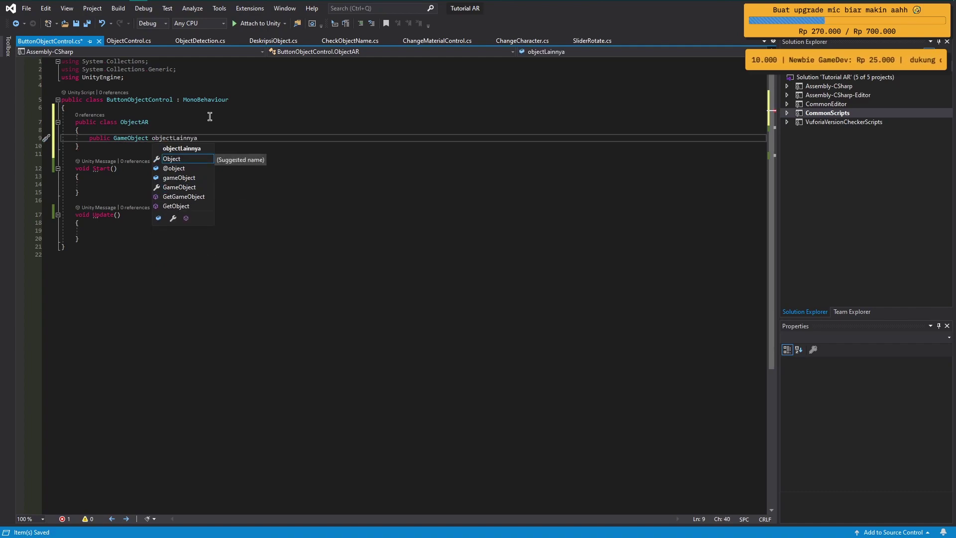
type(";")
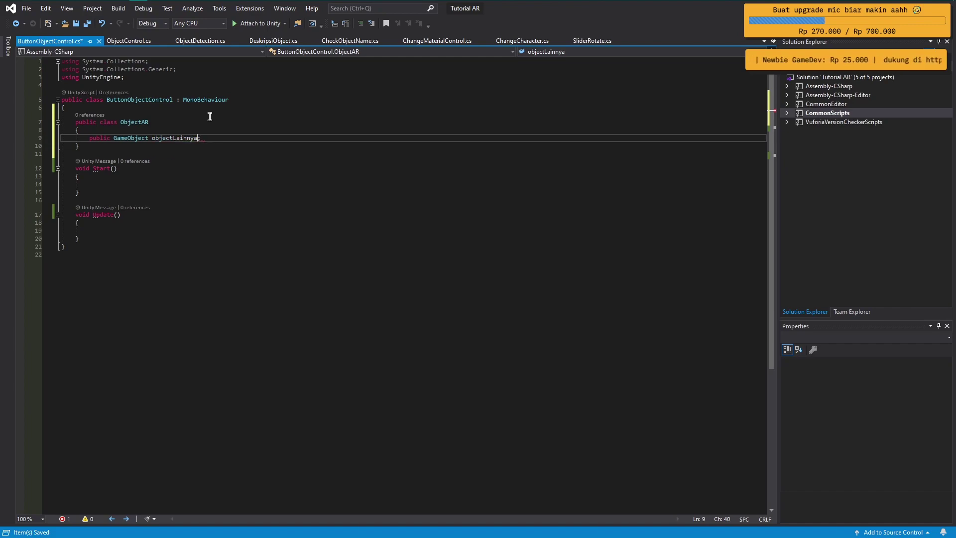
key("Left")
key("Left")
key("Left")
key("Left")
type("[]")
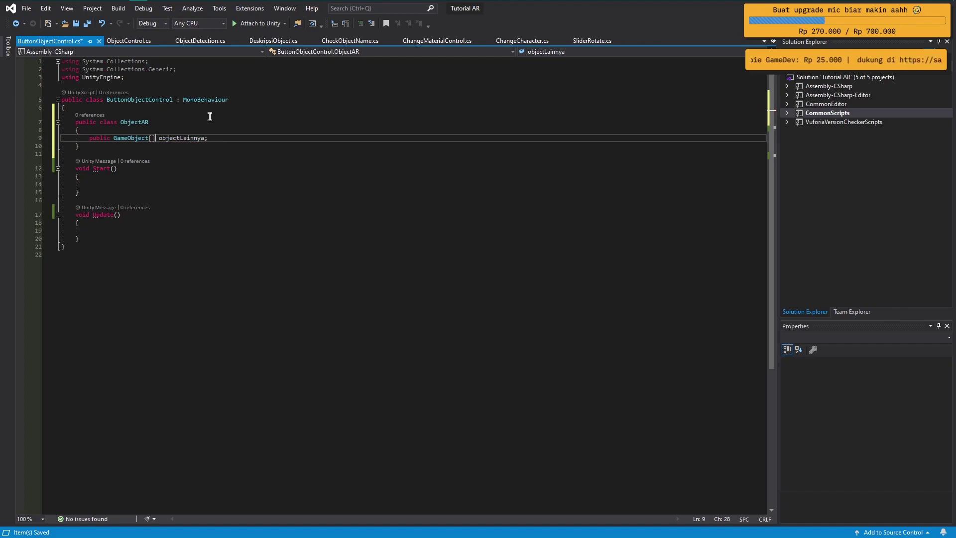
type("s")
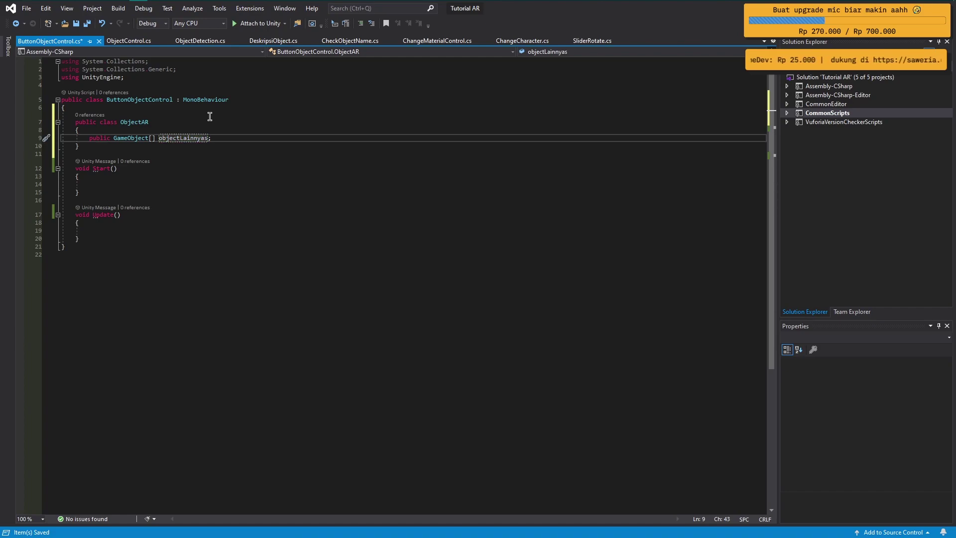
- Declare a public ObjectAR[] objectARs field below the nested class and save
key("Down")
key("Return")
key("Return")
type("public ")
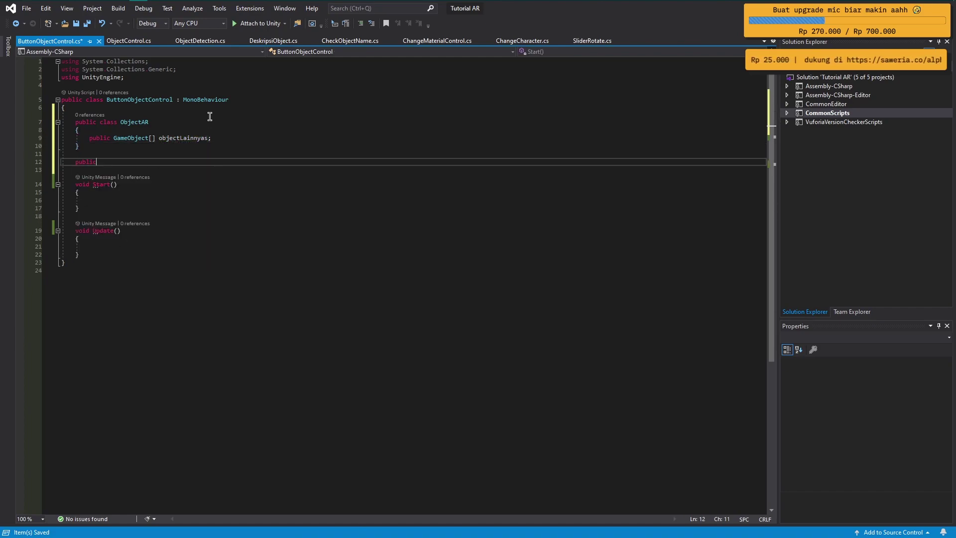
type("ob")
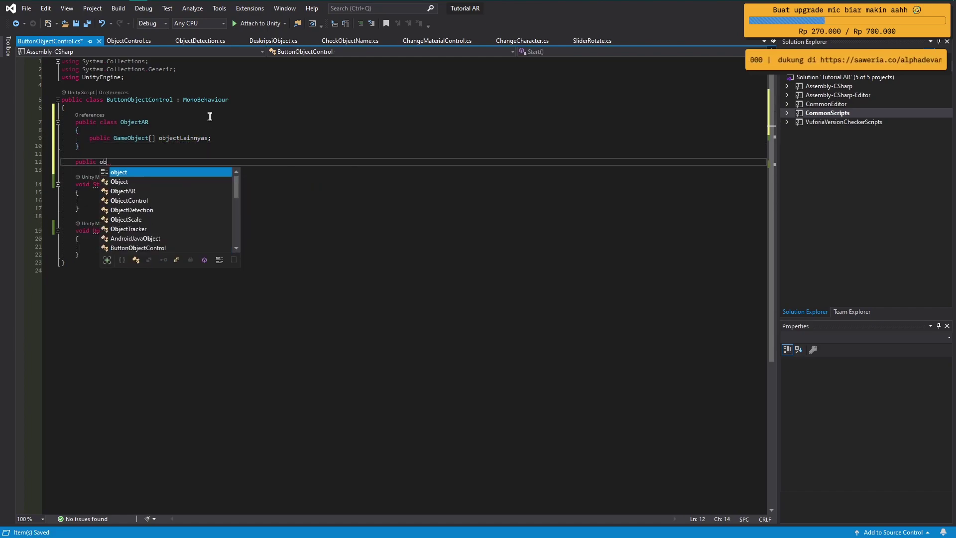
key("Tab")
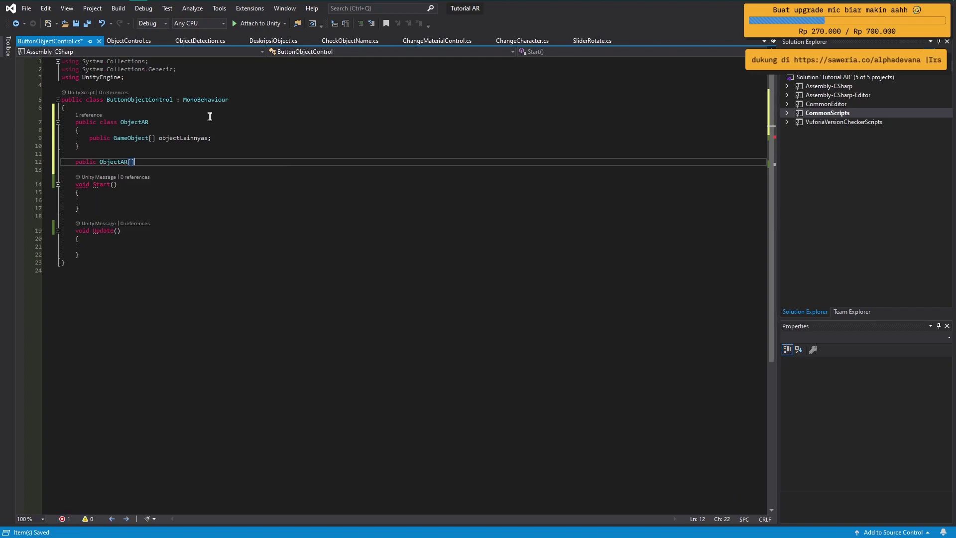
type(" ob")
key("Tab")
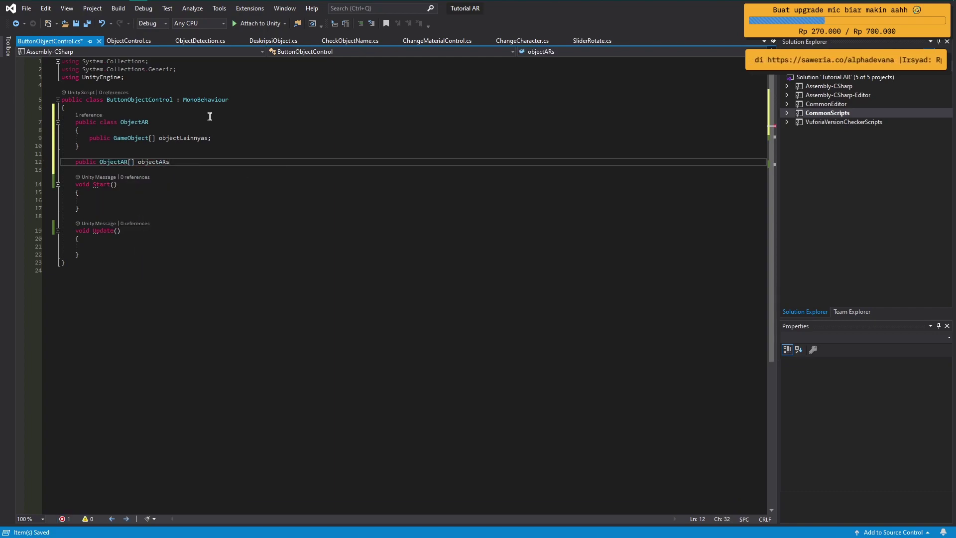
type(";")
key("ctrl+s")
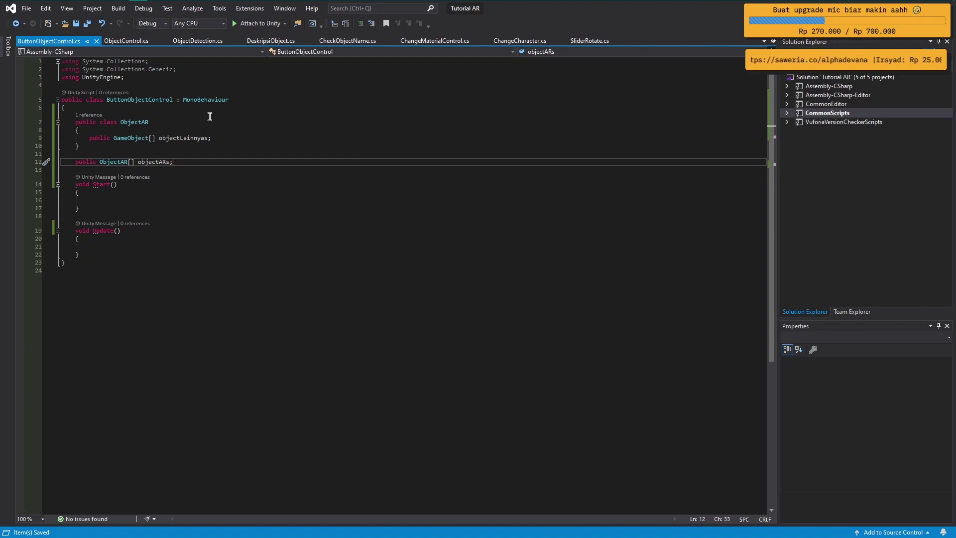
- Create an empty GameObject named 'script' in the Hierarchy
mouse_move(105, 3)
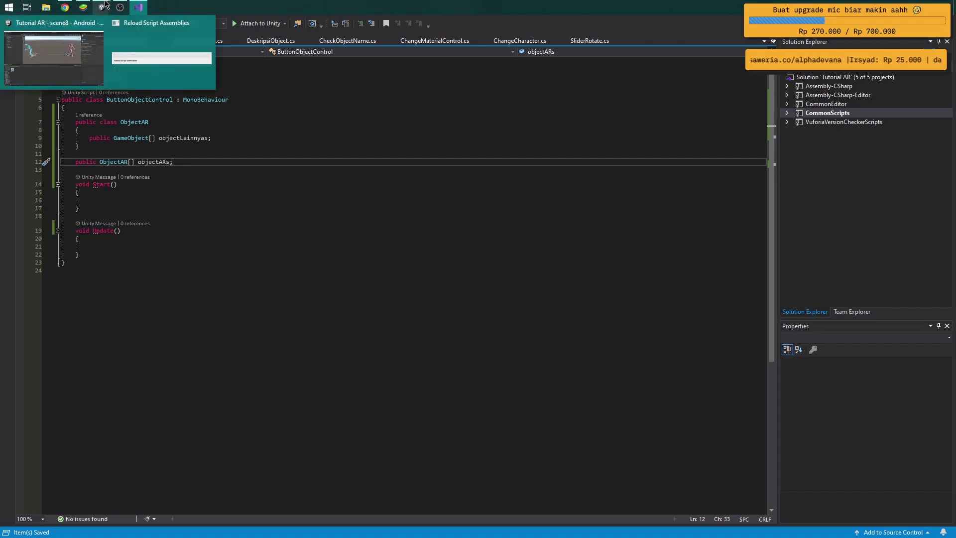
left_click(100, 55)
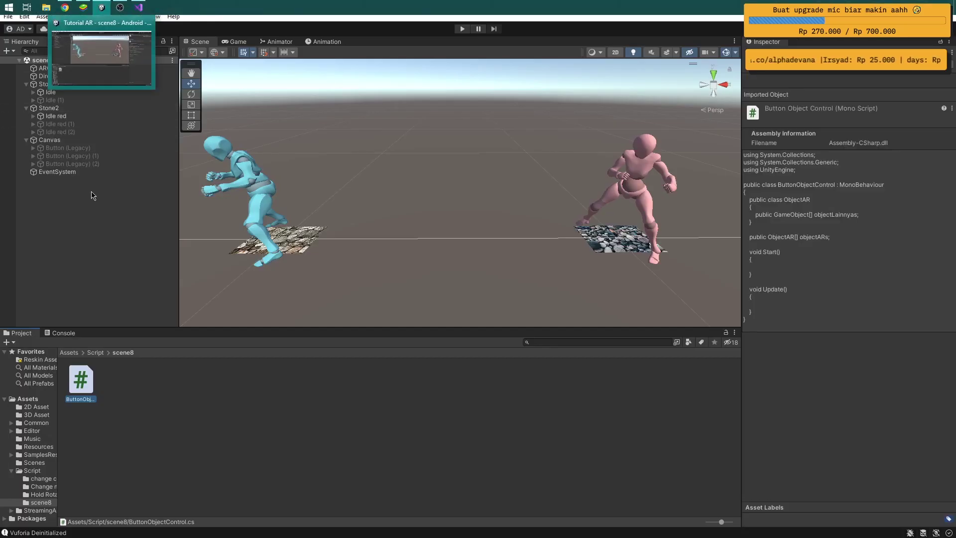
right_click(54, 194)
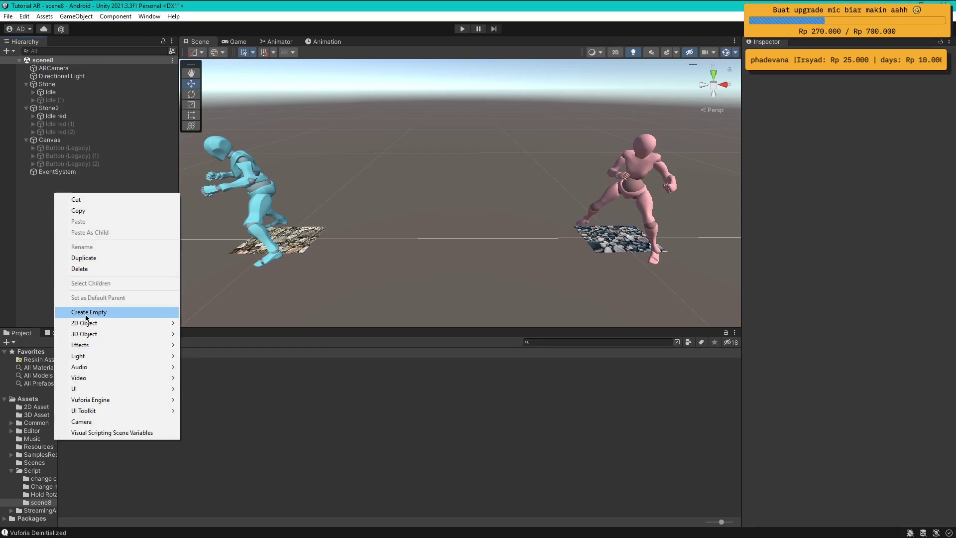
left_click(86, 313)
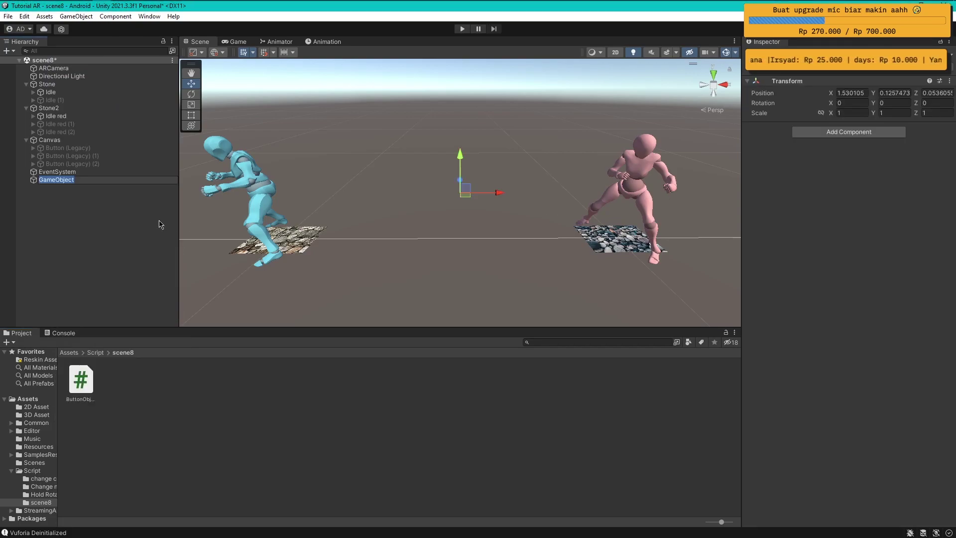
type("script")
key("Return")
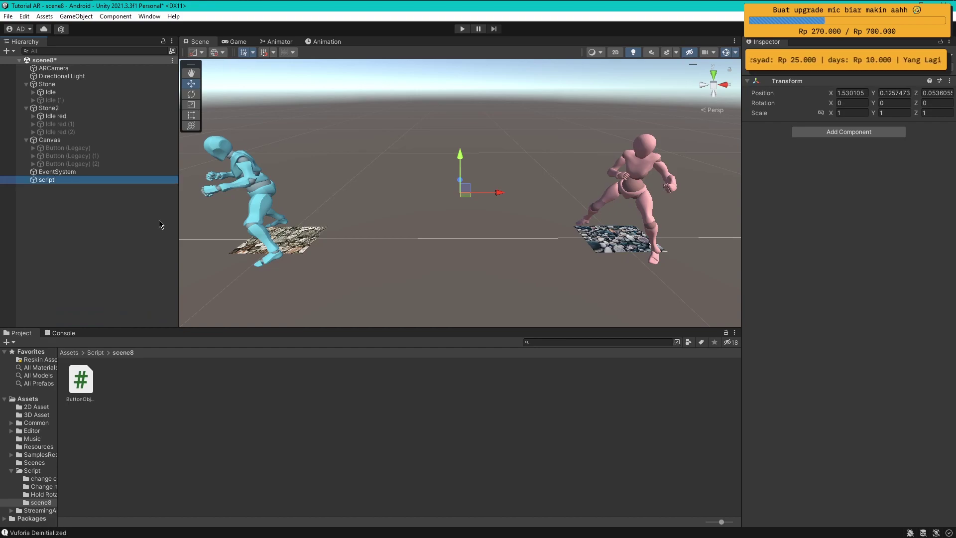
- Reset the script object's Transform and attach the ButtonObjectControl script to it
left_click(949, 80)
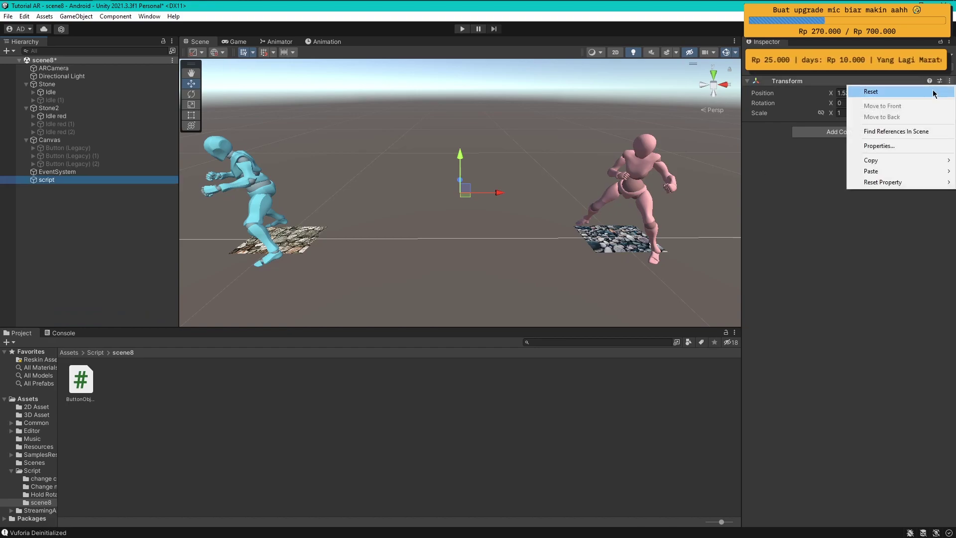
left_click(934, 92)
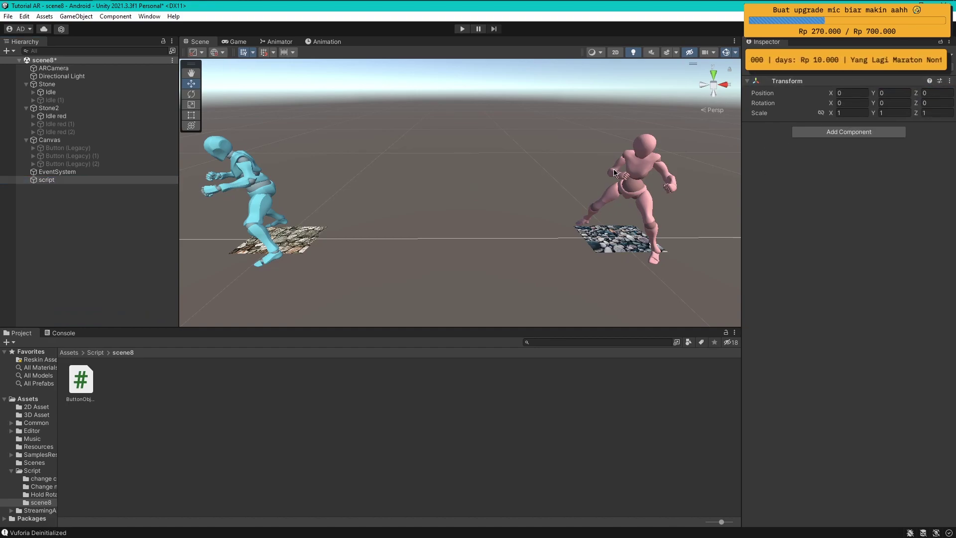
mouse_move(81, 380)
left_mouse_down()
mouse_move(711, 319)
mouse_move(799, 222)
left_mouse_up()
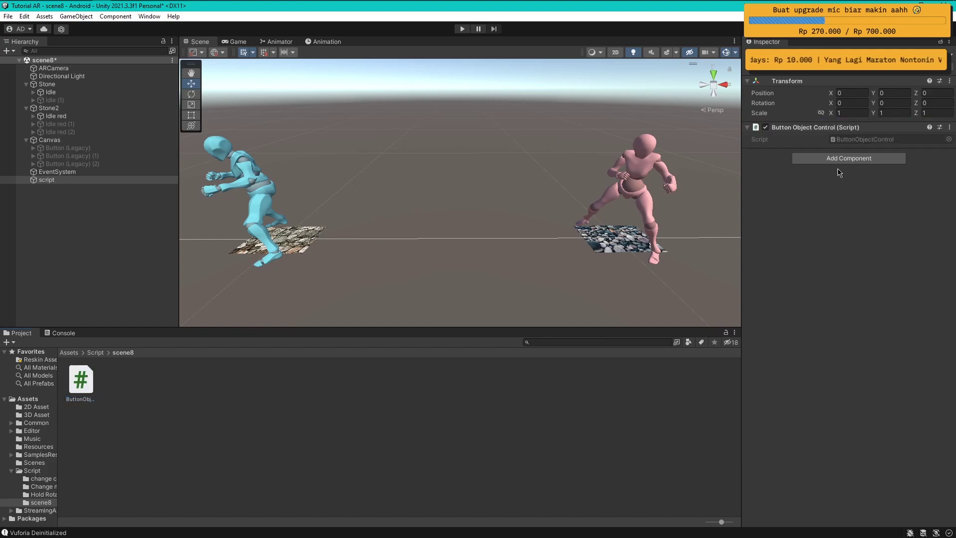
- Add a [System.Serializable] attribute above the ObjectAR class and save
left_click(139, 7)
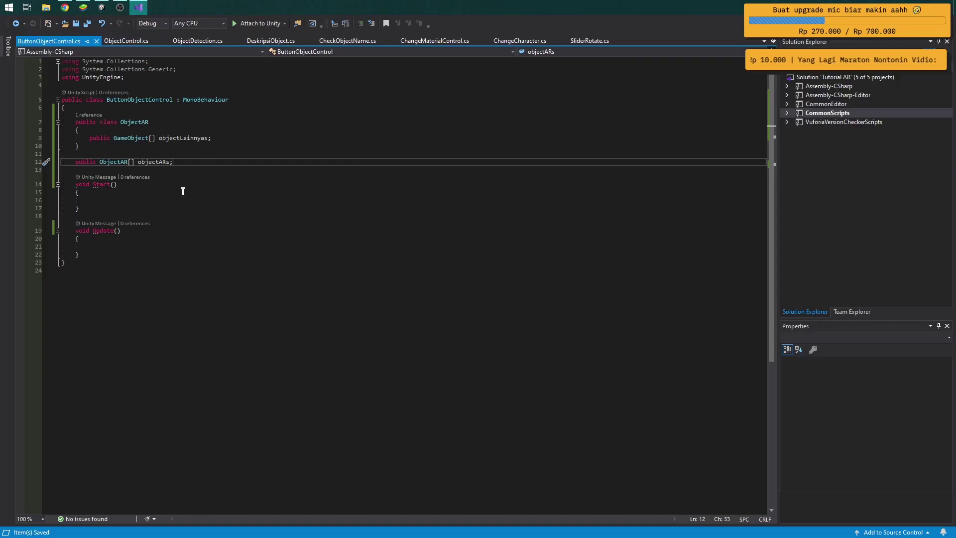
left_click(130, 111)
key("Return")
type("[s")
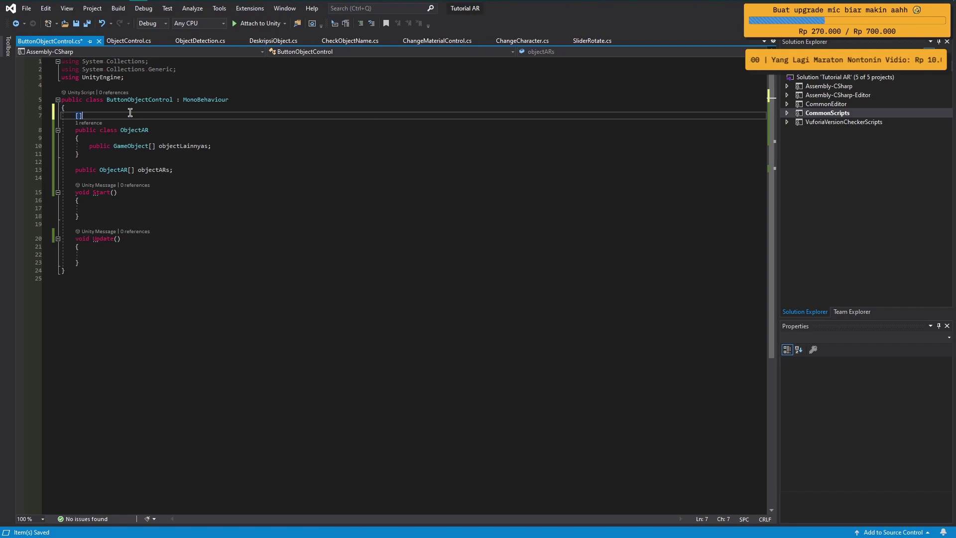
type("ystem.ser")
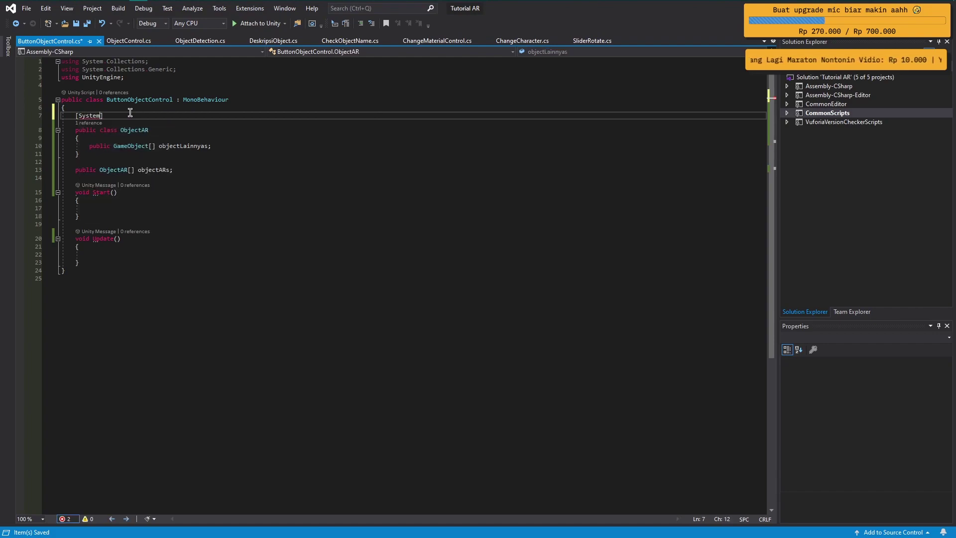
key("Tab")
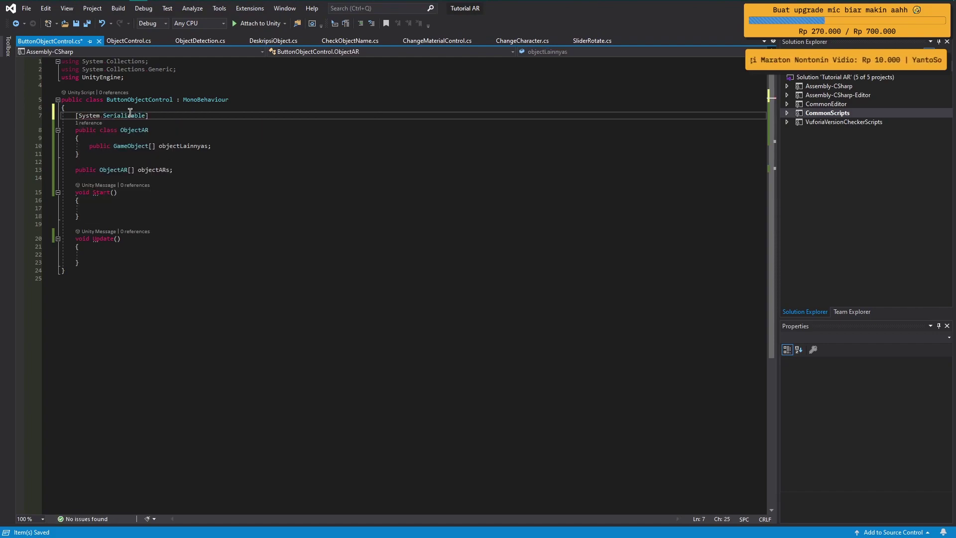
key("ctrl+s")
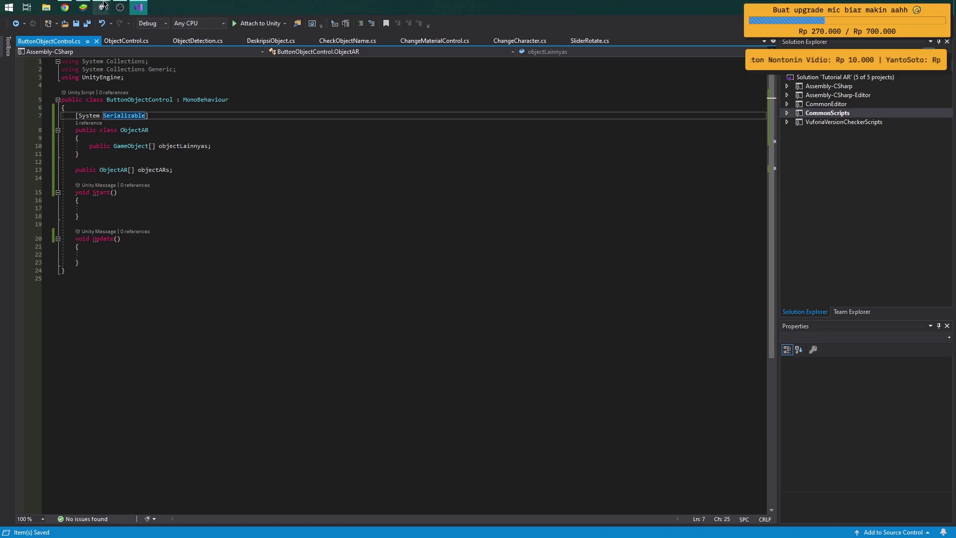
- Set Object A Rs to 2 entries and give Element 0's Object Lainnyas 2 slots
mouse_move(103, 2)
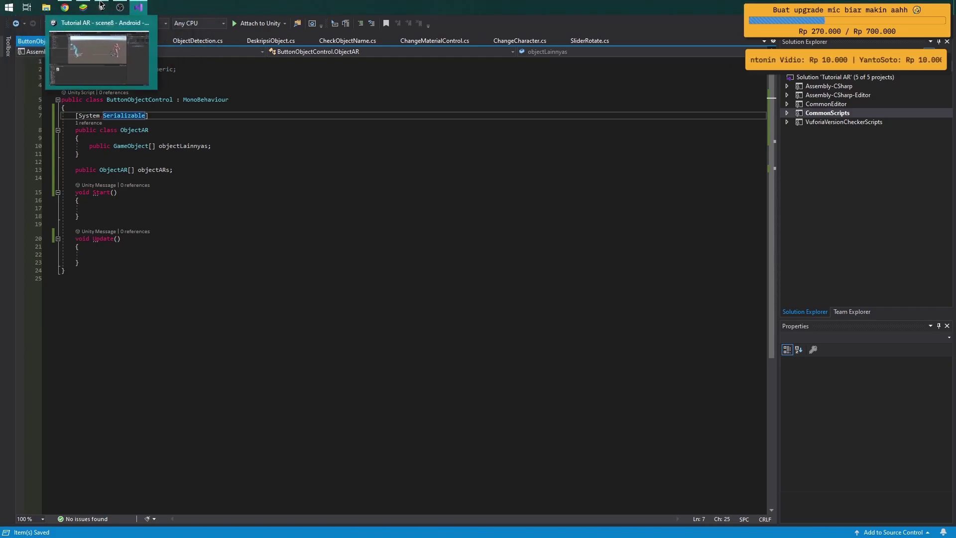
left_click(98, 57)
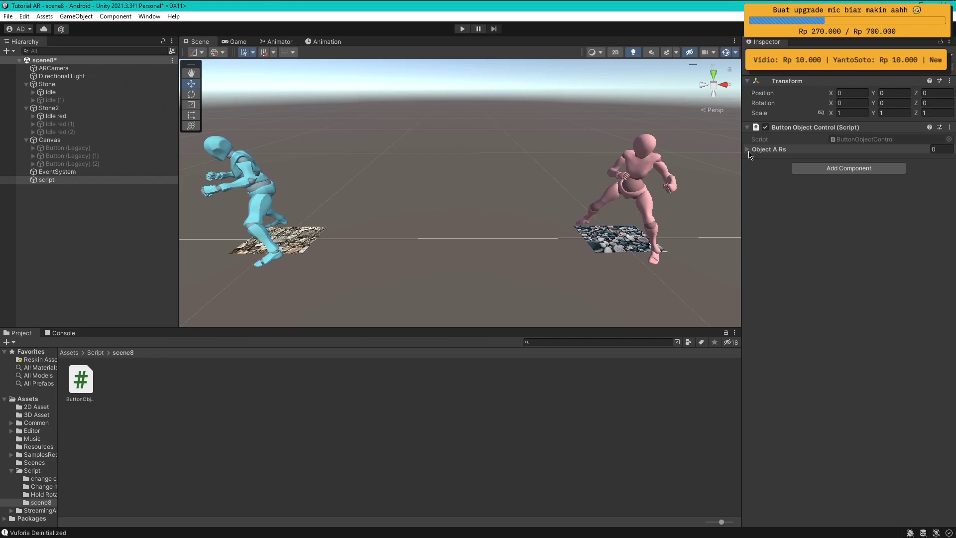
left_click(752, 150)
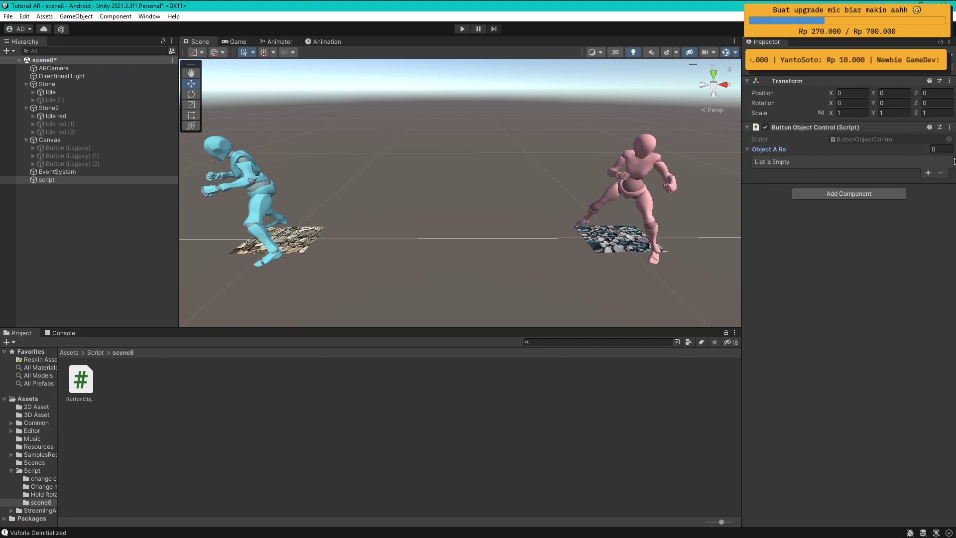
left_click(942, 150)
type("2")
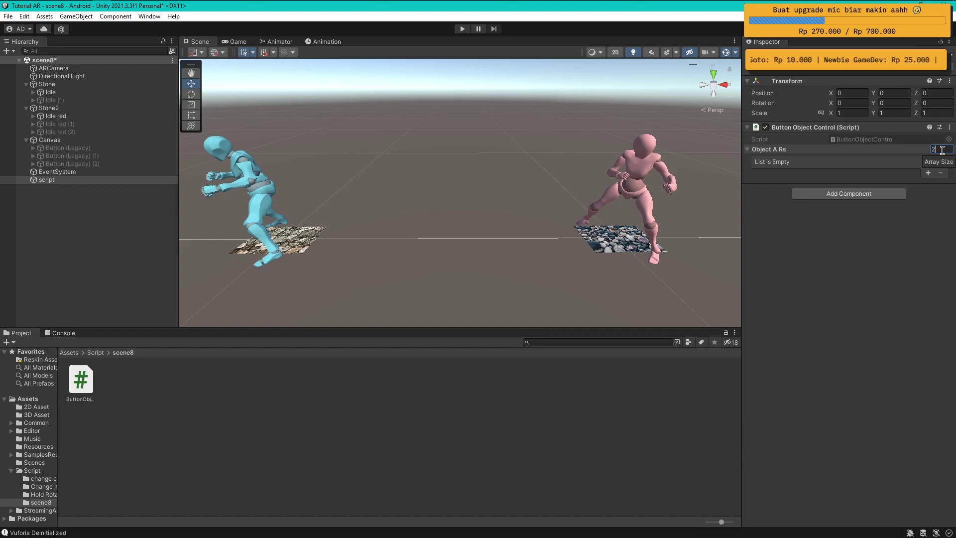
key("Return")
left_click(764, 162)
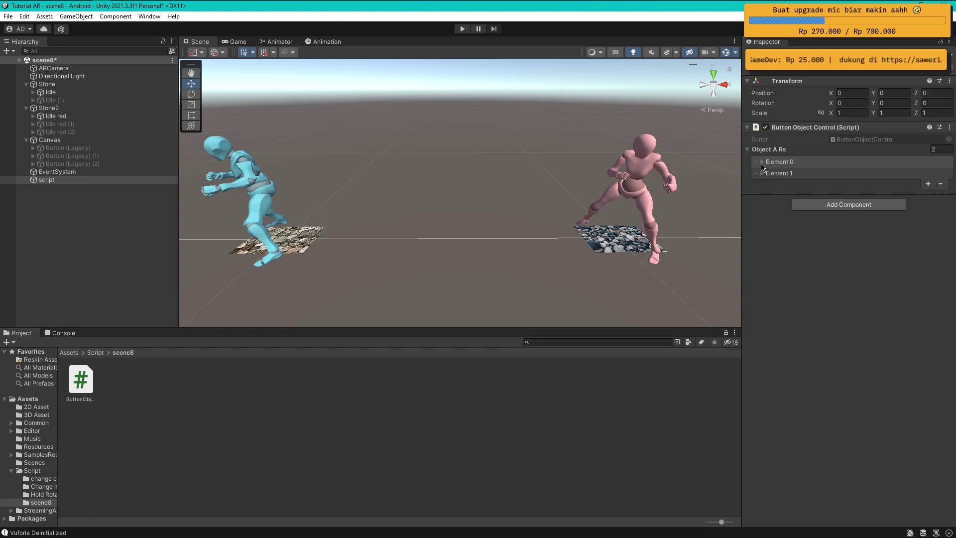
left_click(761, 163)
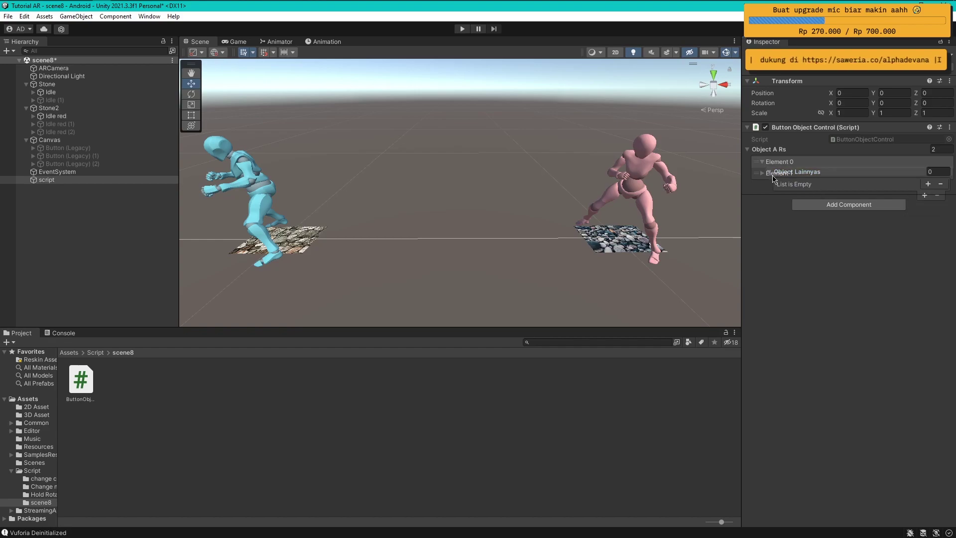
left_click(929, 171)
type("2")
key("Return")
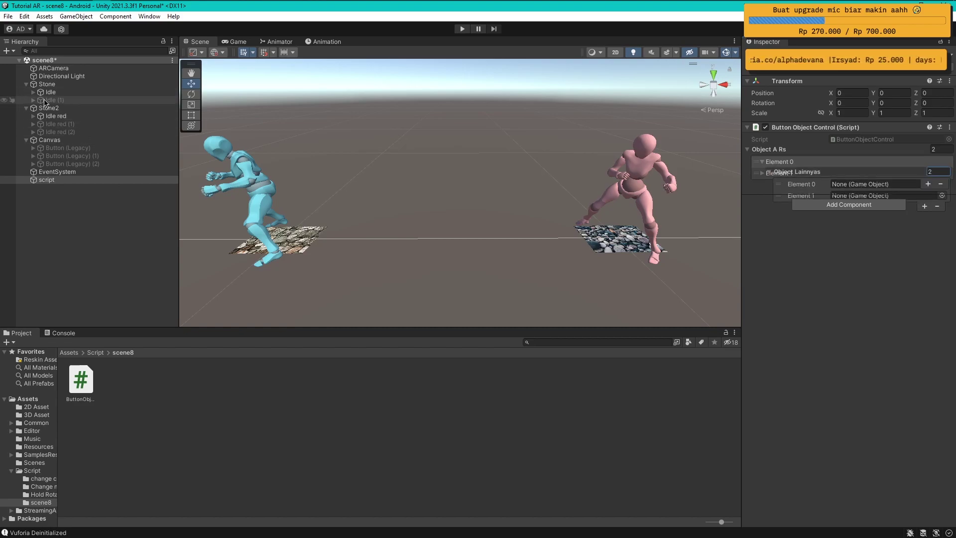
- Drop Idle into Element 0's list, then reduce Element 0's Object Lainnyas size to 0
mouse_move(52, 92)
left_mouse_down()
mouse_move(869, 197)
mouse_move(861, 184)
left_mouse_up()
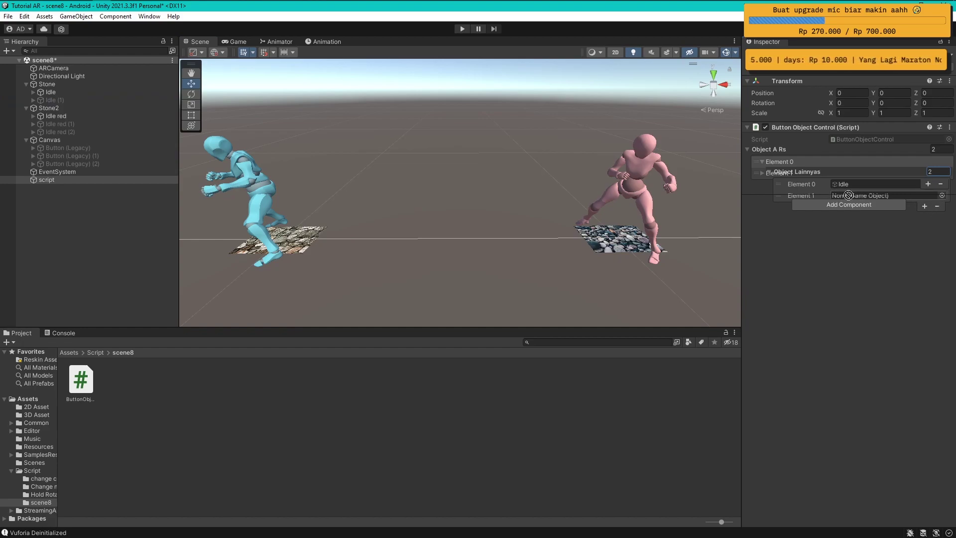
left_click_drag(790, 182, 842, 185)
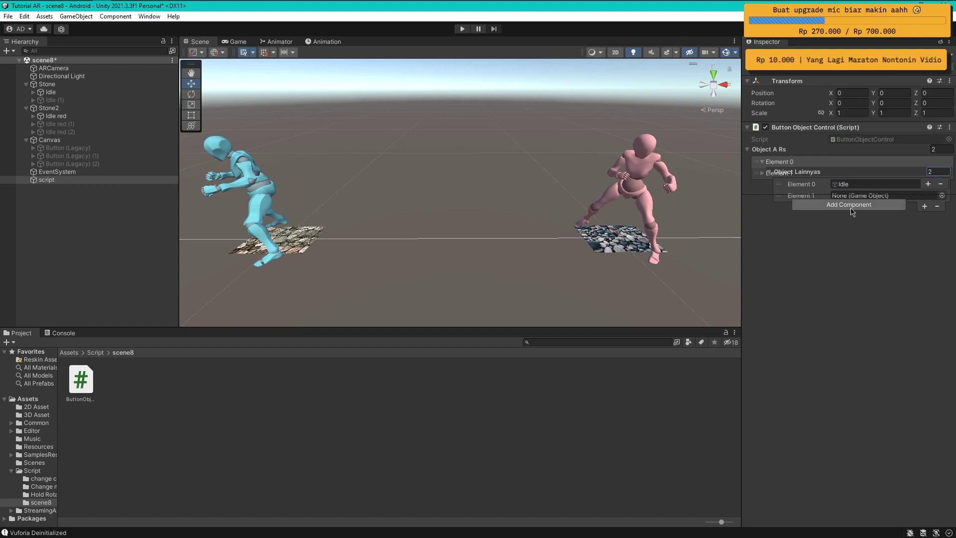
left_click(778, 162)
left_click(778, 173)
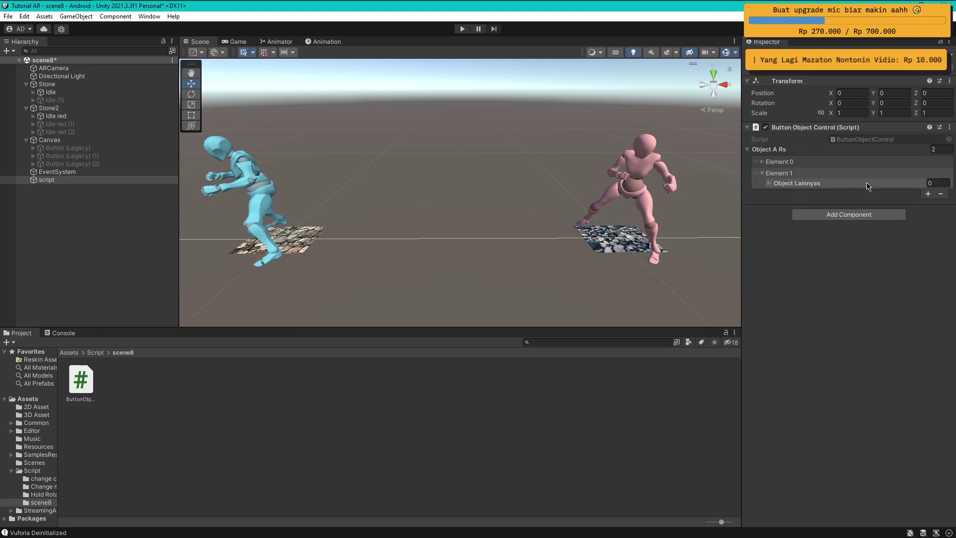
left_click(779, 162)
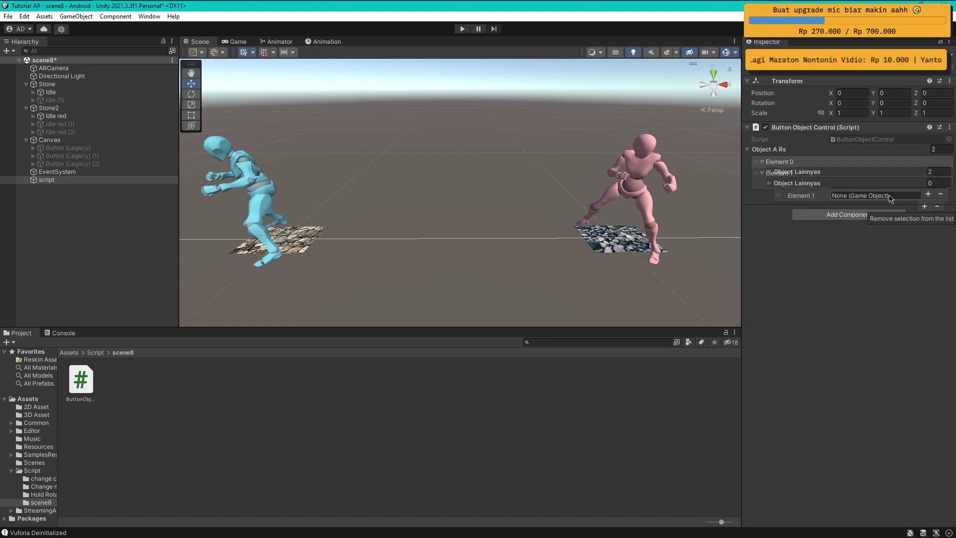
left_click(941, 193)
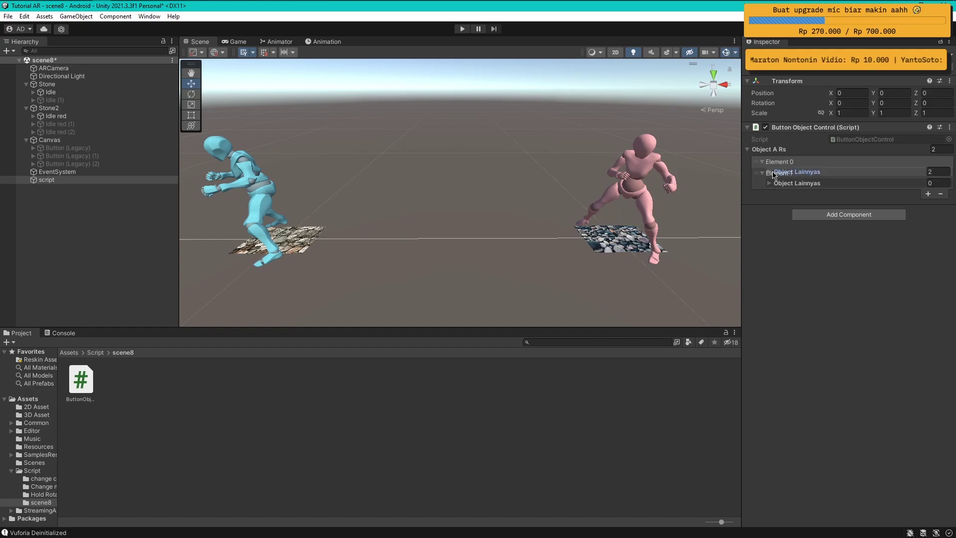
left_click(938, 171)
type("0")
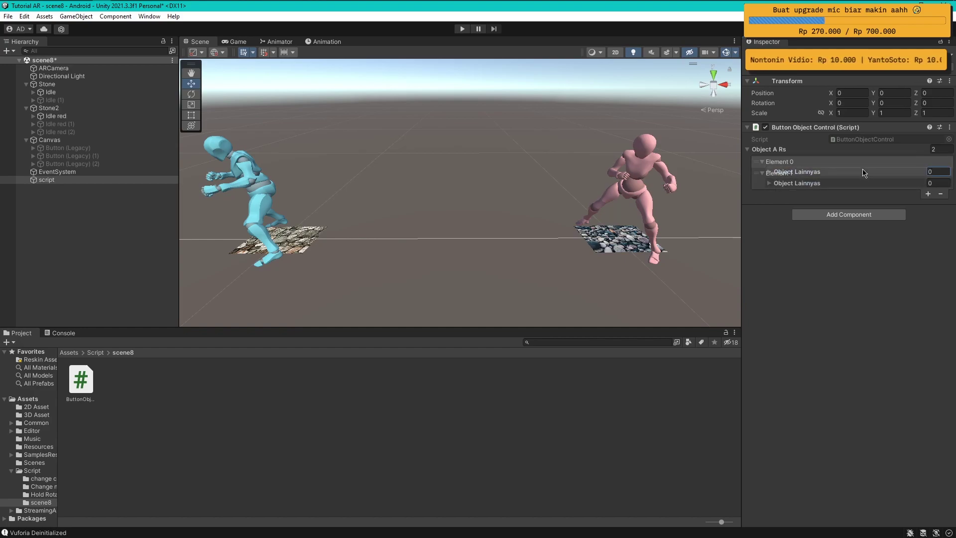
- Fill Element 1's two slots with Idle and Idle (1), then move it to the top of the list
left_click(780, 162)
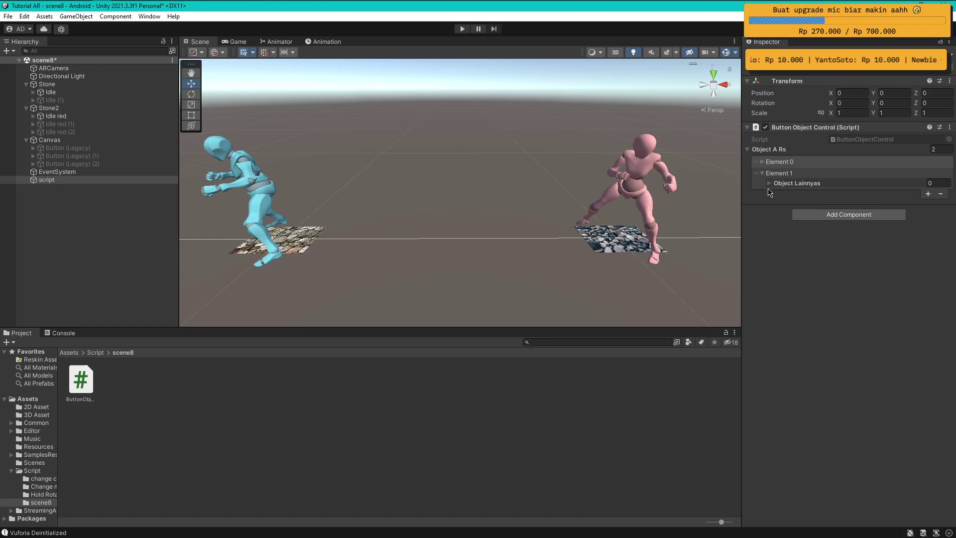
left_click(770, 184)
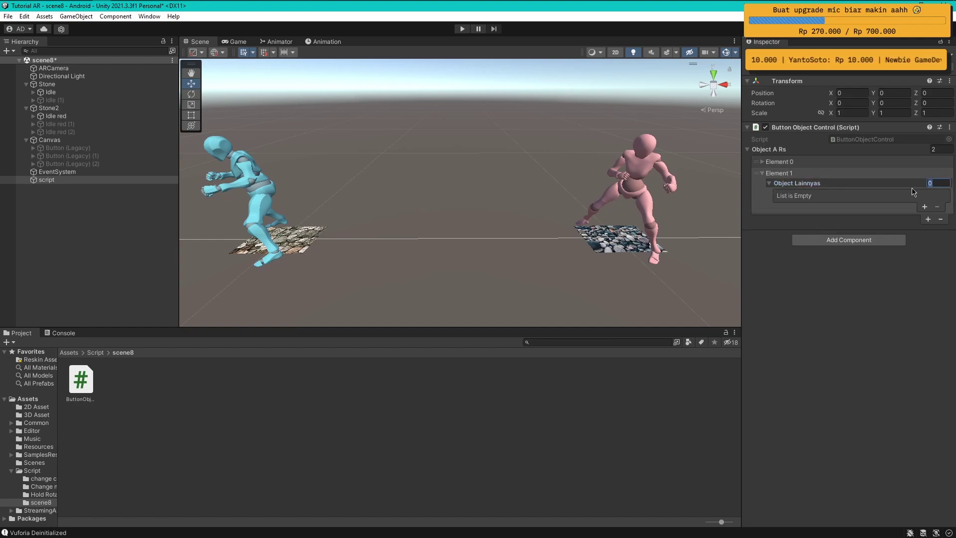
type("2")
key("Return")
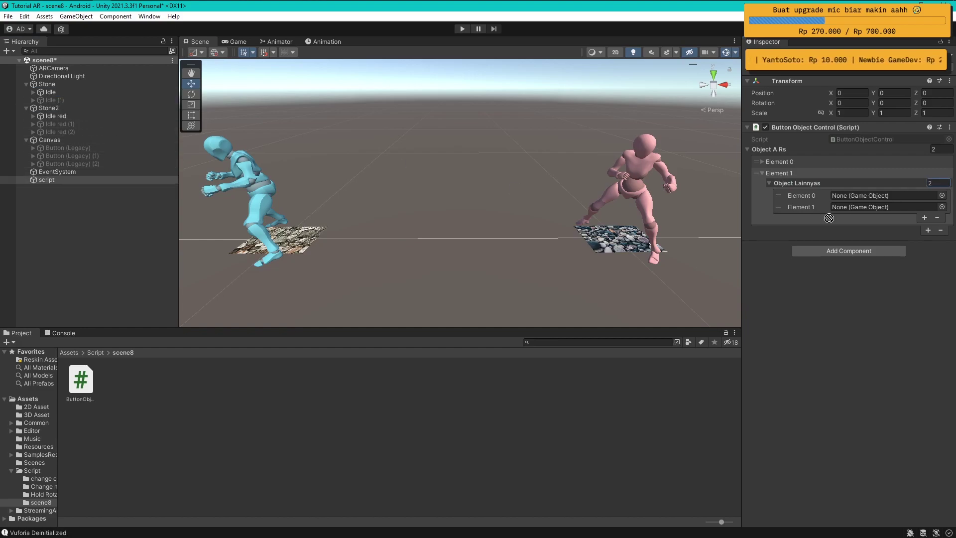
left_click_drag(829, 218, 847, 196)
left_click_drag(54, 100, 865, 207)
left_click(846, 199)
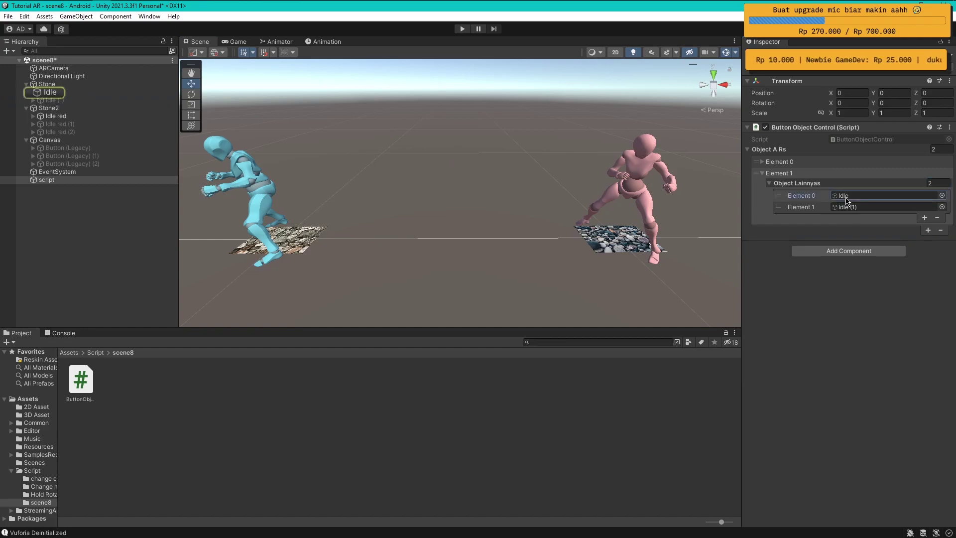
left_click(846, 206)
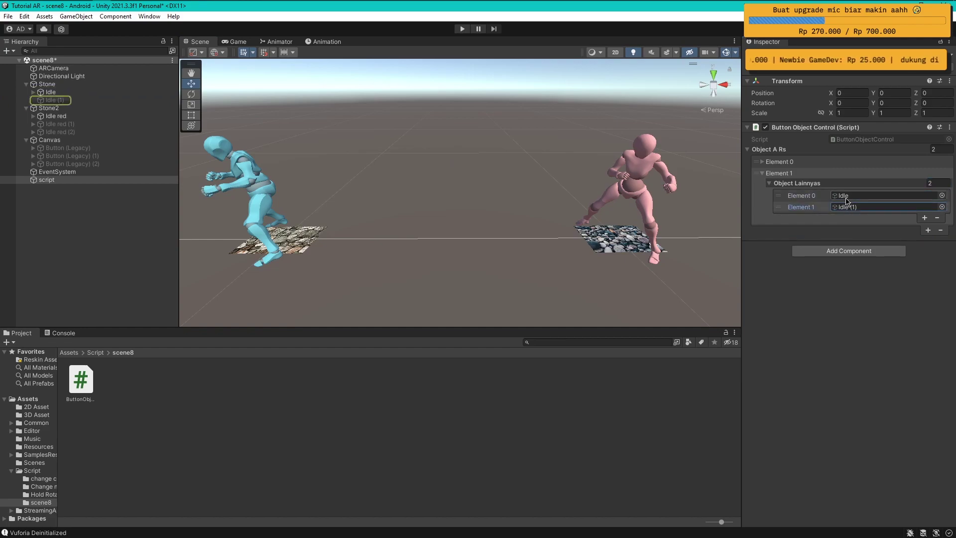
left_click(776, 178)
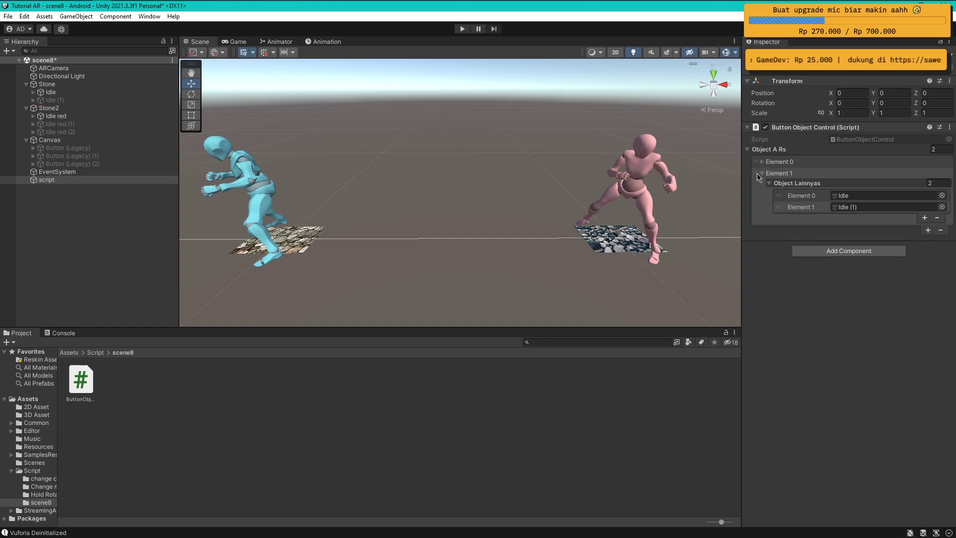
left_click_drag(758, 177, 765, 165)
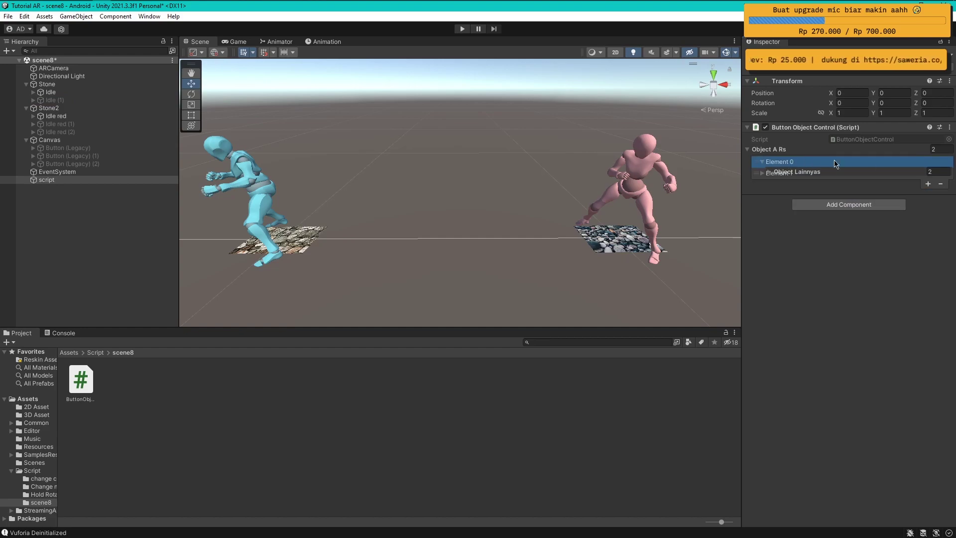
- Give the second entry 3 slots holding Idle red, Idle red (1) and Idle red (2)
left_click(760, 165)
left_click(763, 174)
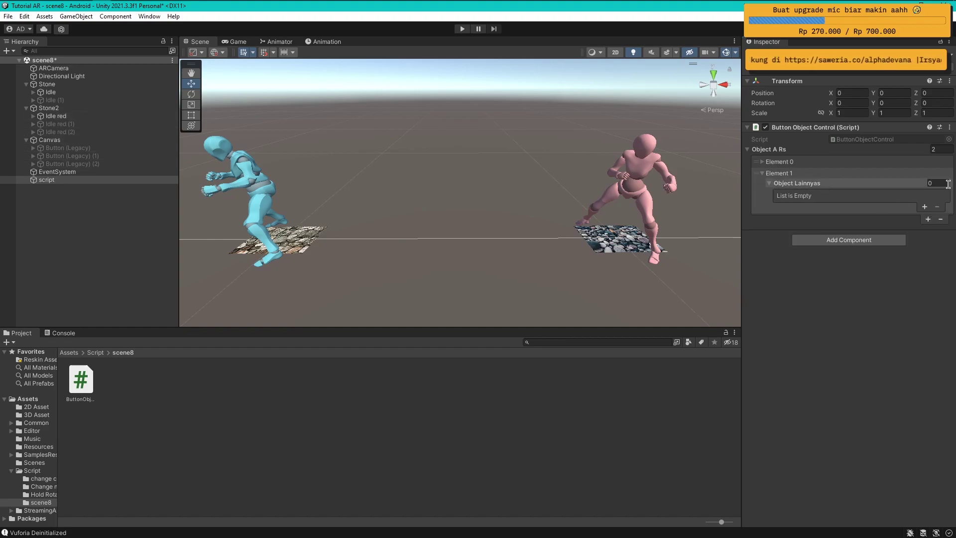
left_click(870, 188)
type("3")
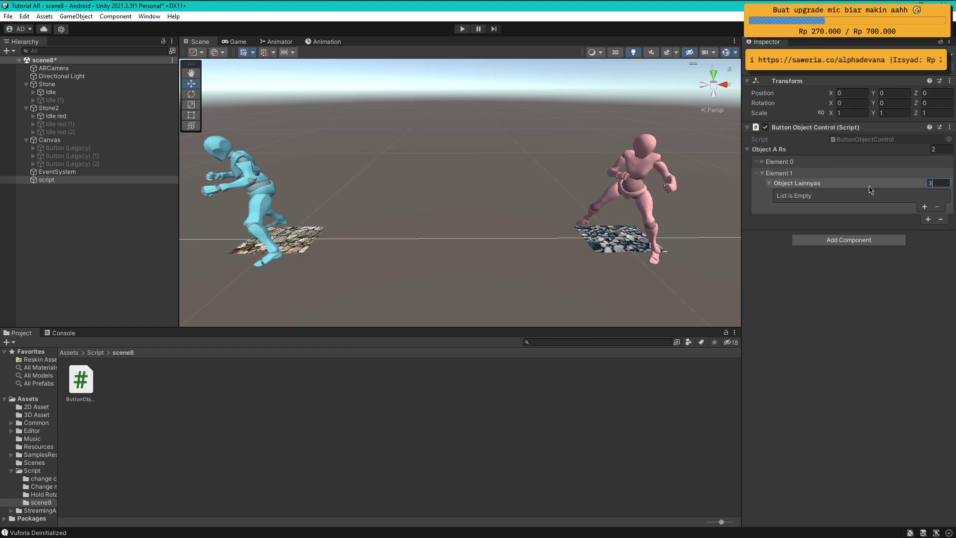
key("Return")
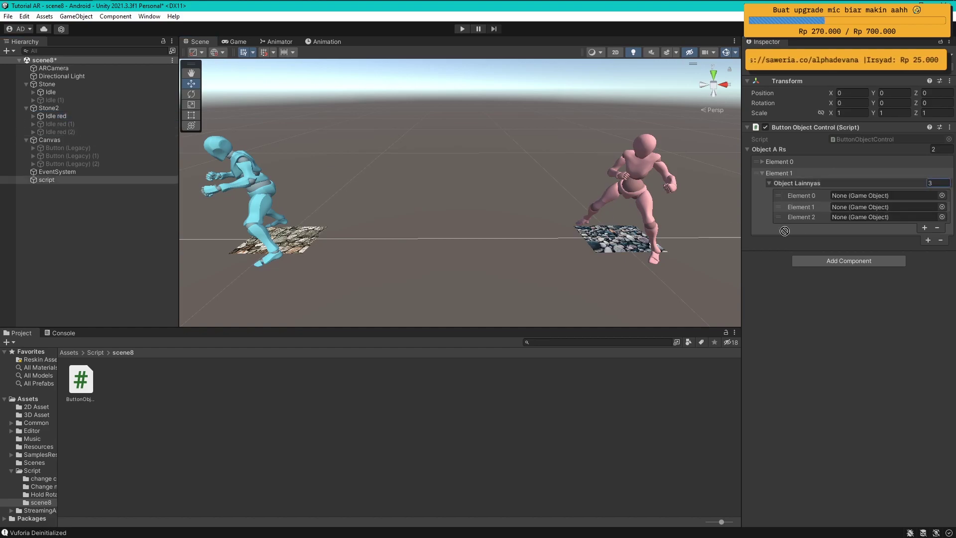
left_click_drag(784, 230, 866, 196)
mouse_move(55, 123)
left_mouse_down()
mouse_move(817, 213)
mouse_move(856, 207)
left_mouse_up()
left_click_drag(60, 132, 294, 166)
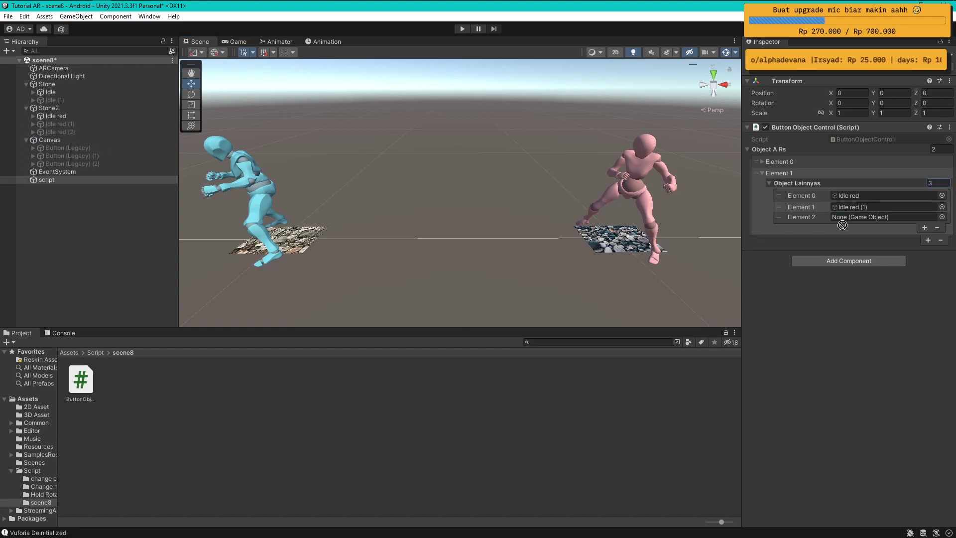
left_click_drag(842, 225, 855, 219)
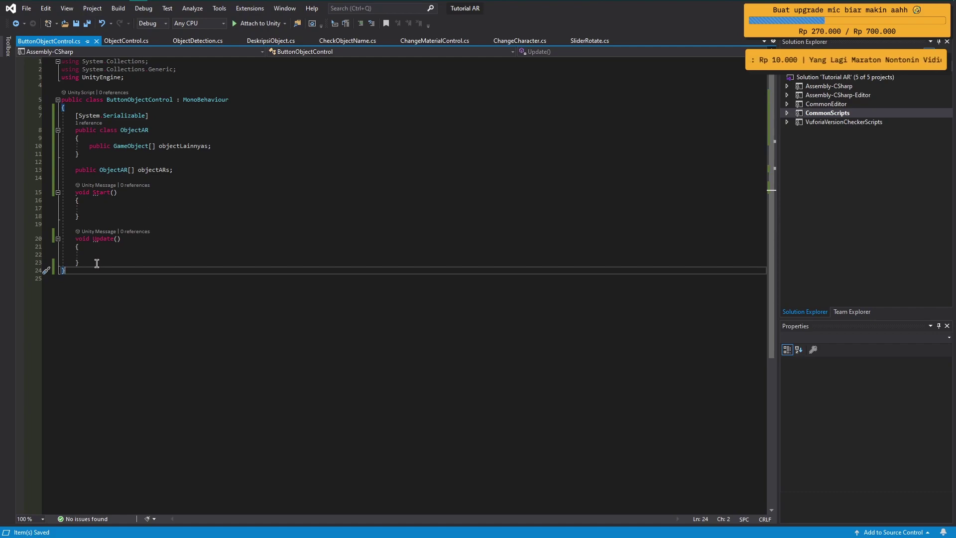
- Add an empty public void OnTargetFound() method below Update
left_click(242, 259)
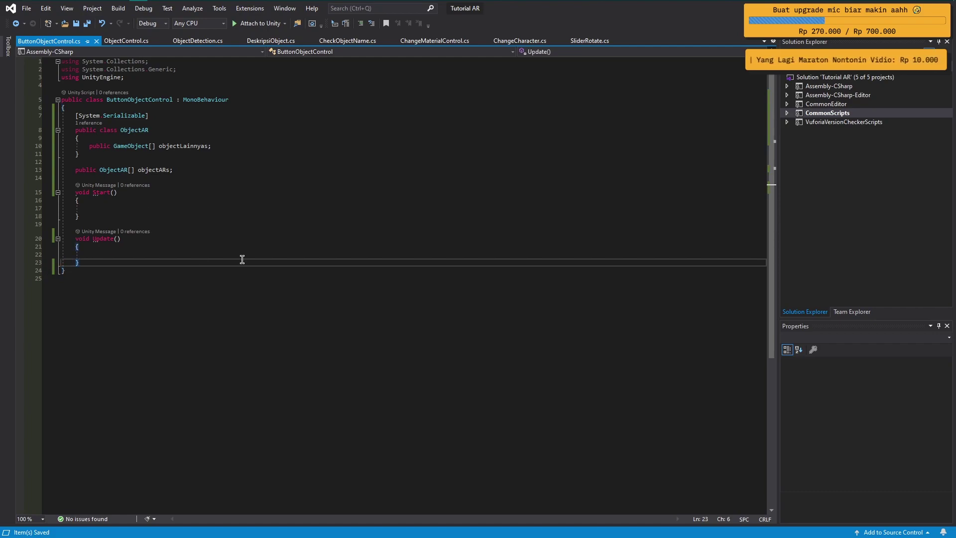
key("Return")
key("Return")
type("public o")
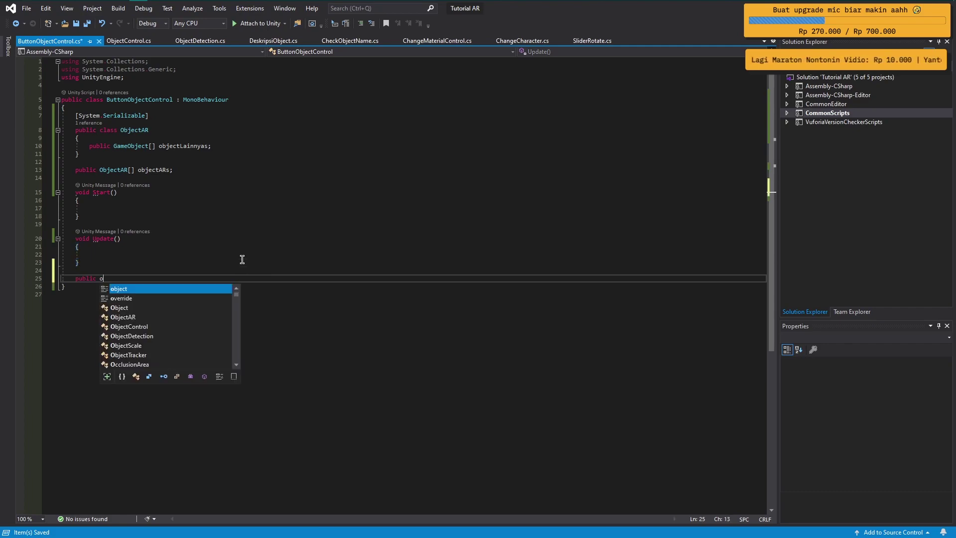
key("BackSpace")
type("void ")
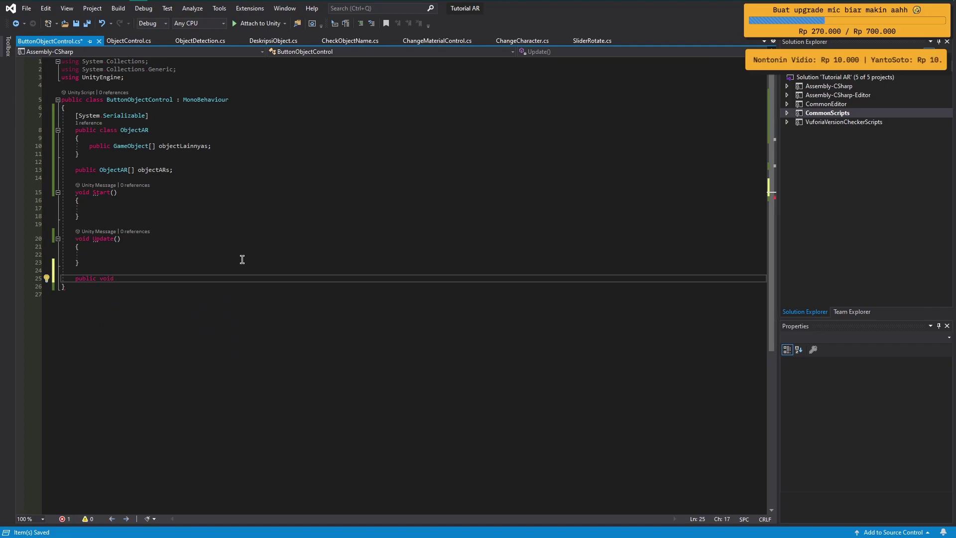
type("OnTar")
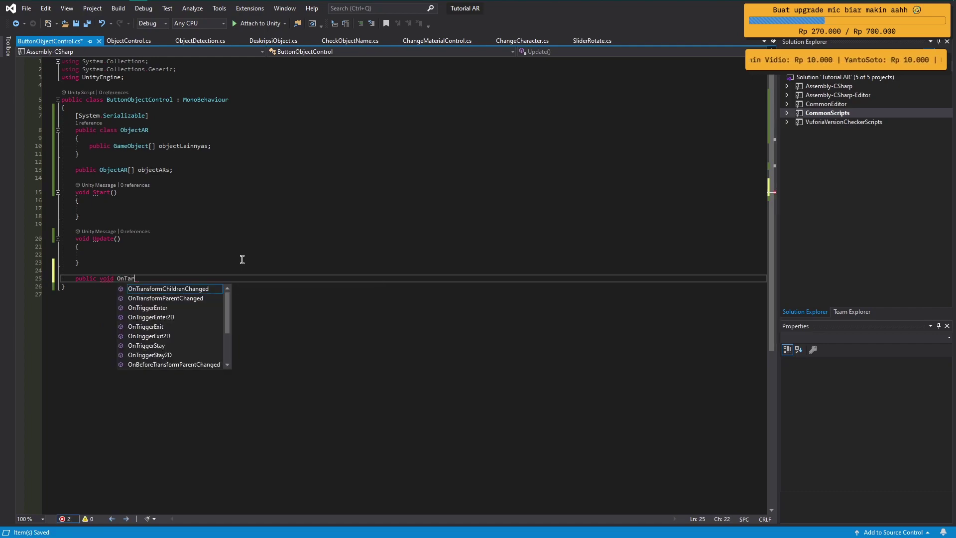
type("getFound()")
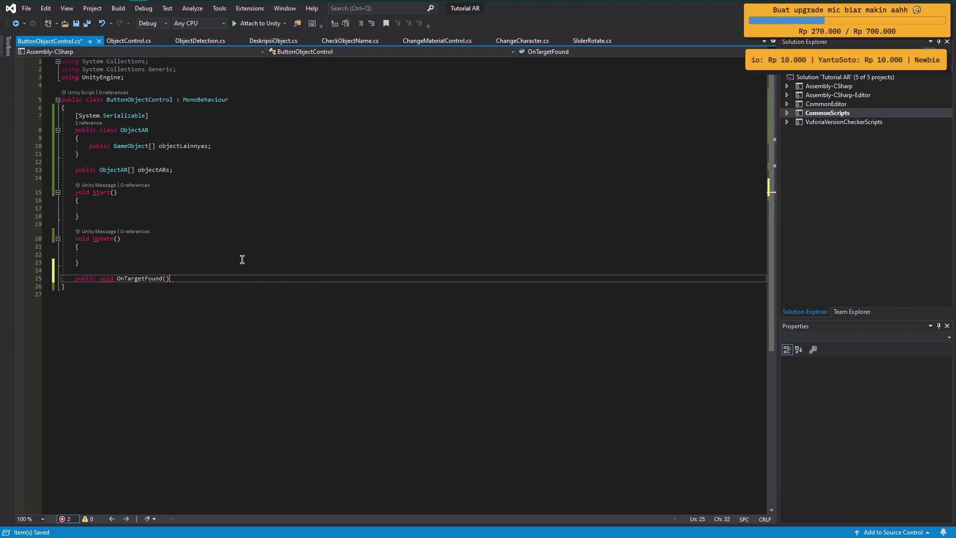
key("Return")
key("Return")
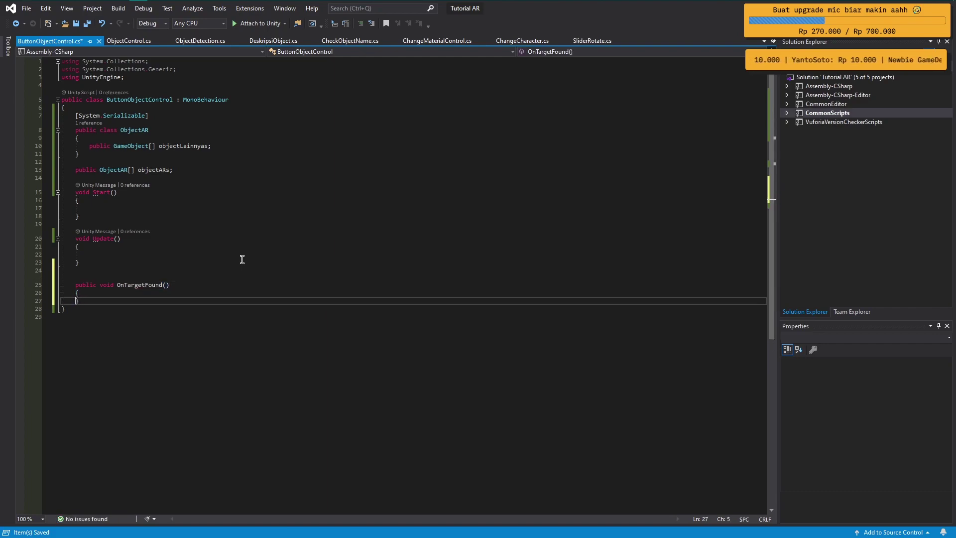
- Declare a GameObject targetAR field below the objectARs field
key("Up")
key("Up")
key("Up")
key("Up")
key("Up")
key("Up")
key("Up")
key("Up")
key("Up")
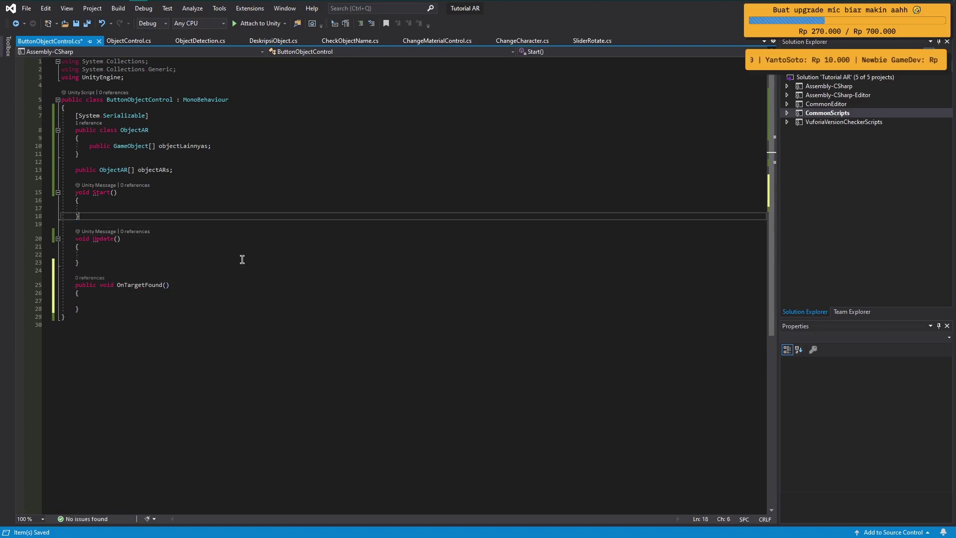
key("Up")
key("Up")
key("Up")
key("Up")
key("End")
key("Return")
key("Return")
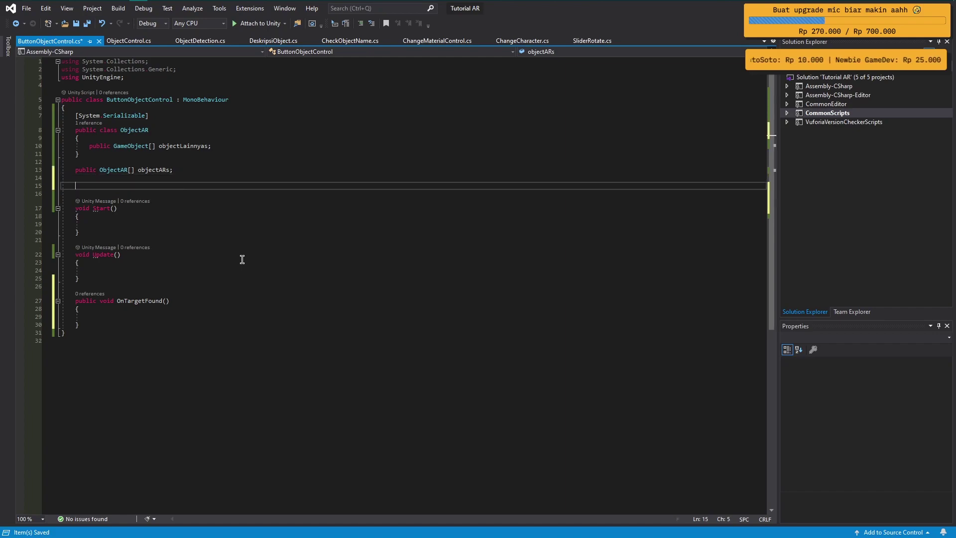
type("game ")
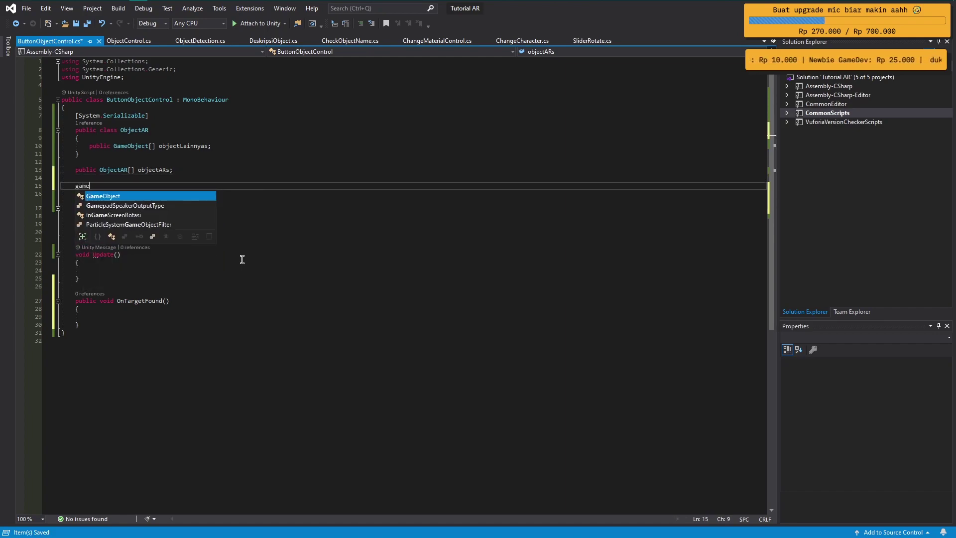
type("targ")
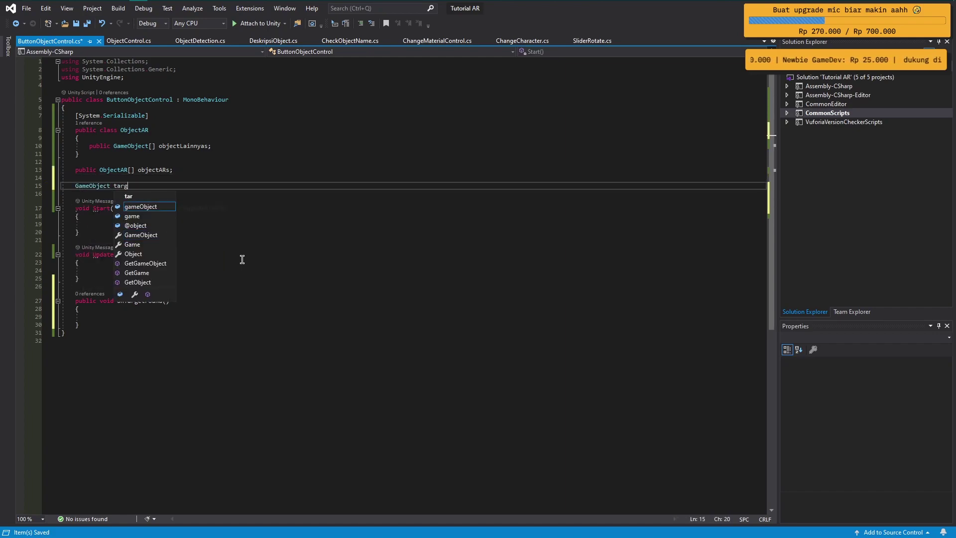
type("etAR;")
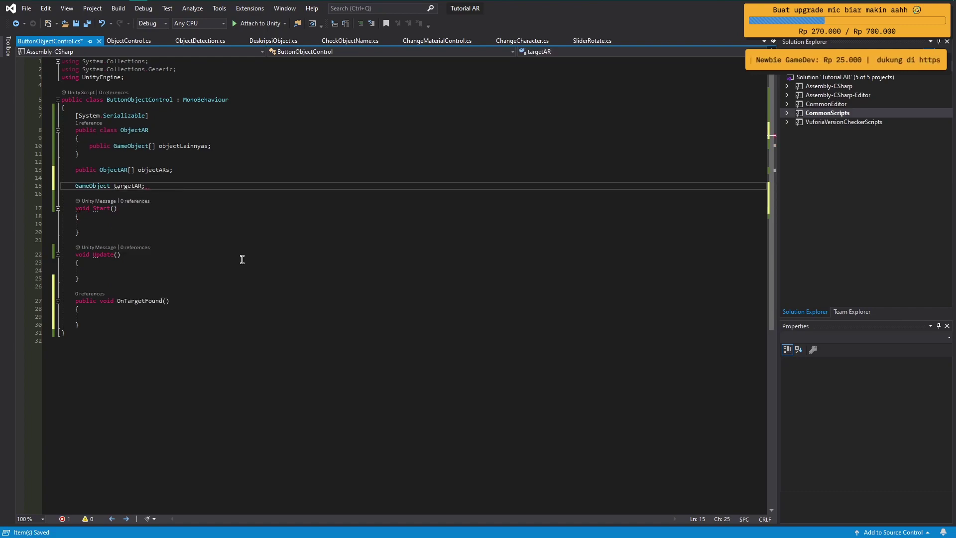
- Give OnTargetFound a GameObject target parameter, assign targetAR = target, and save
left_click(165, 301)
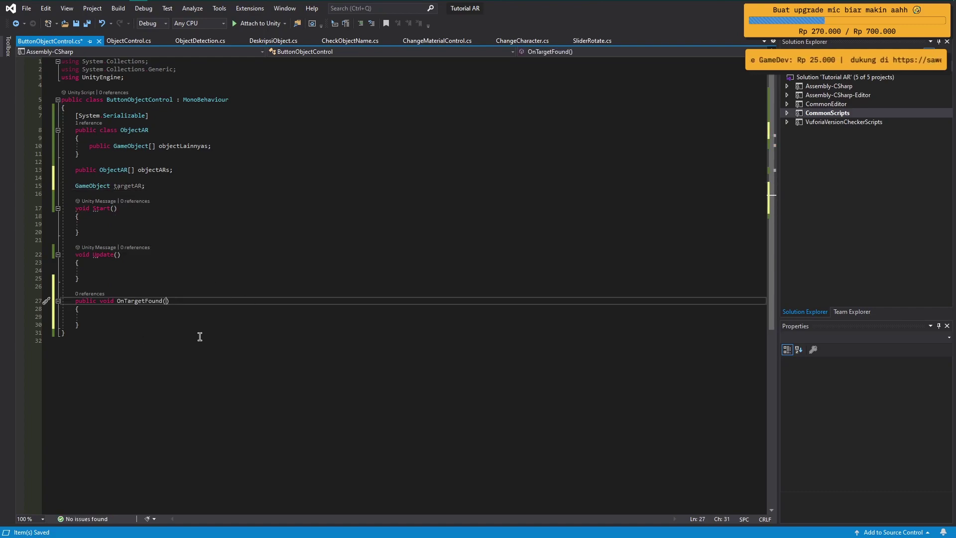
type("GameObject")
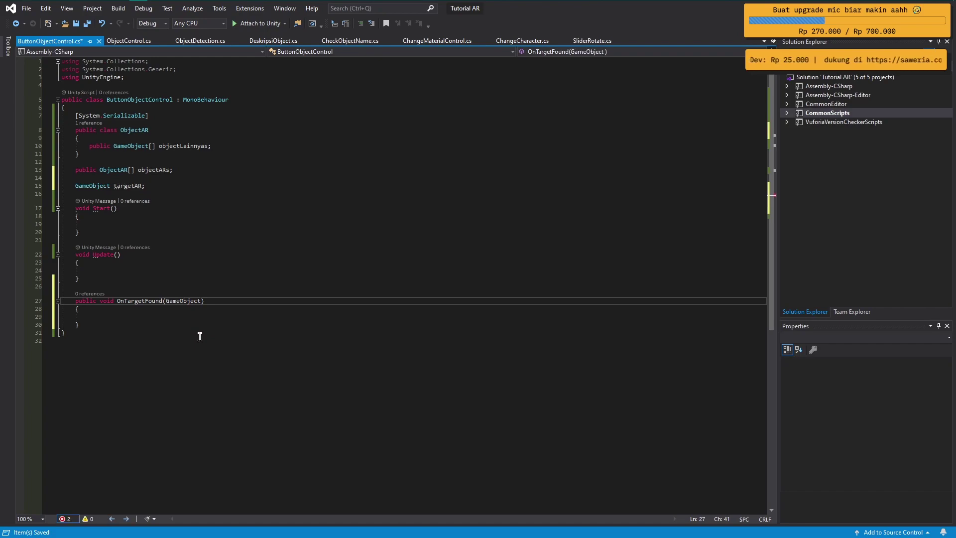
type(" tart")
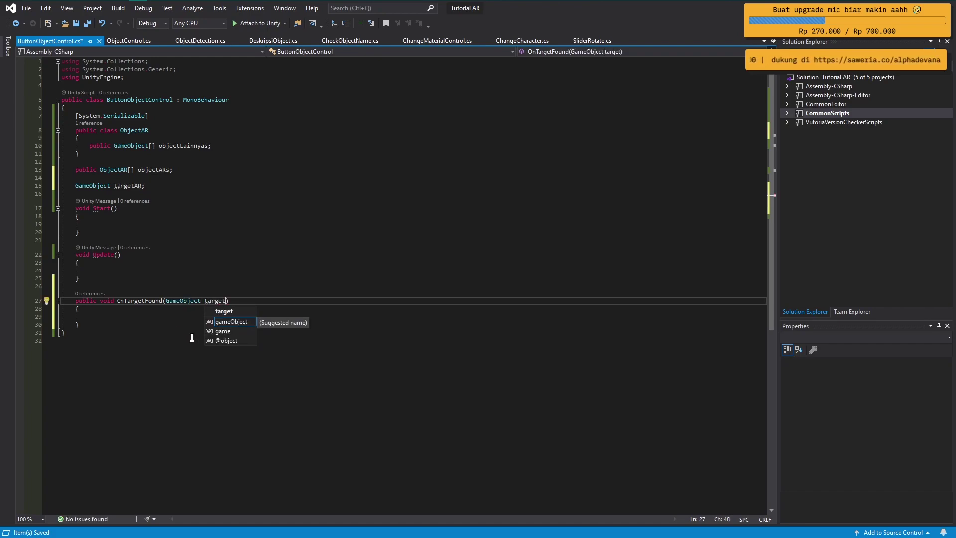
left_click(145, 317)
type("target")
key("Escape")
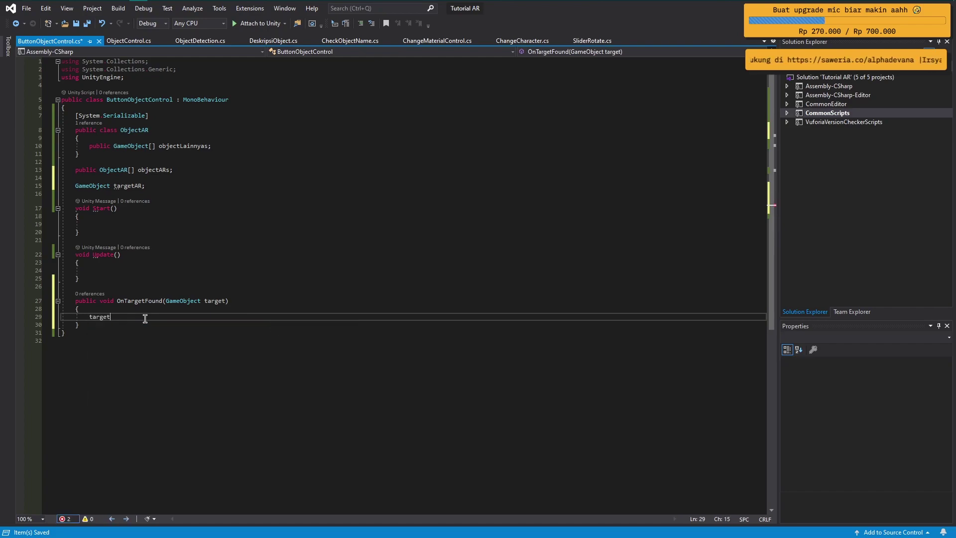
type("=")
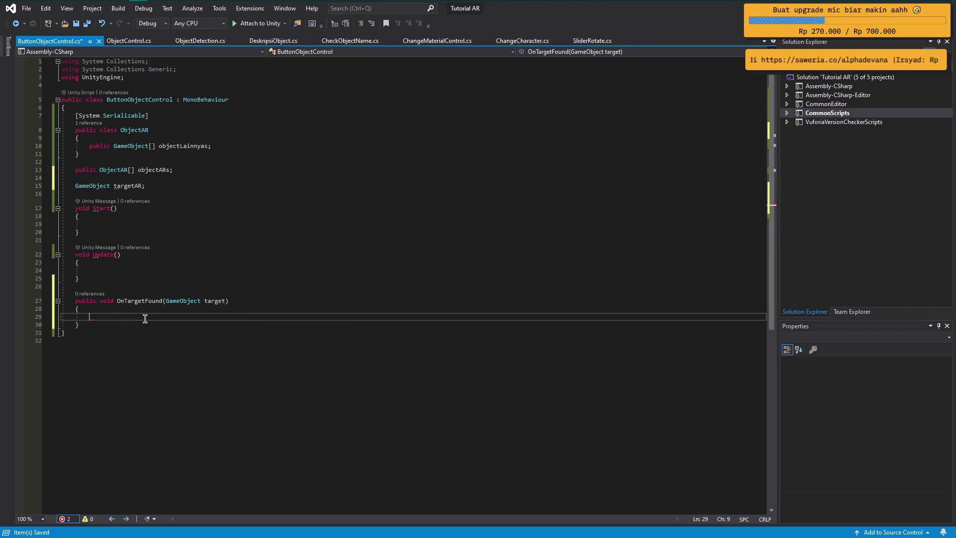
type("targetAR =")
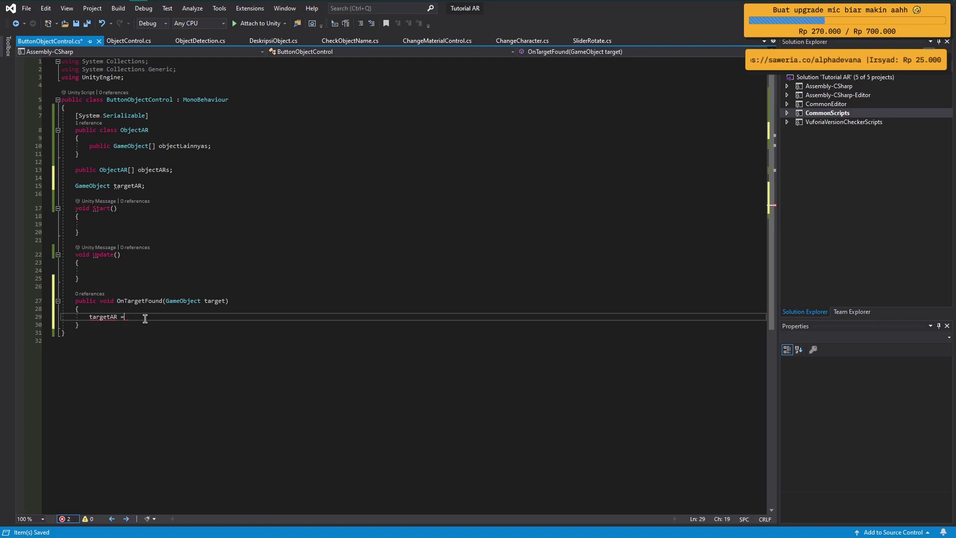
type(" target")
key("Escape")
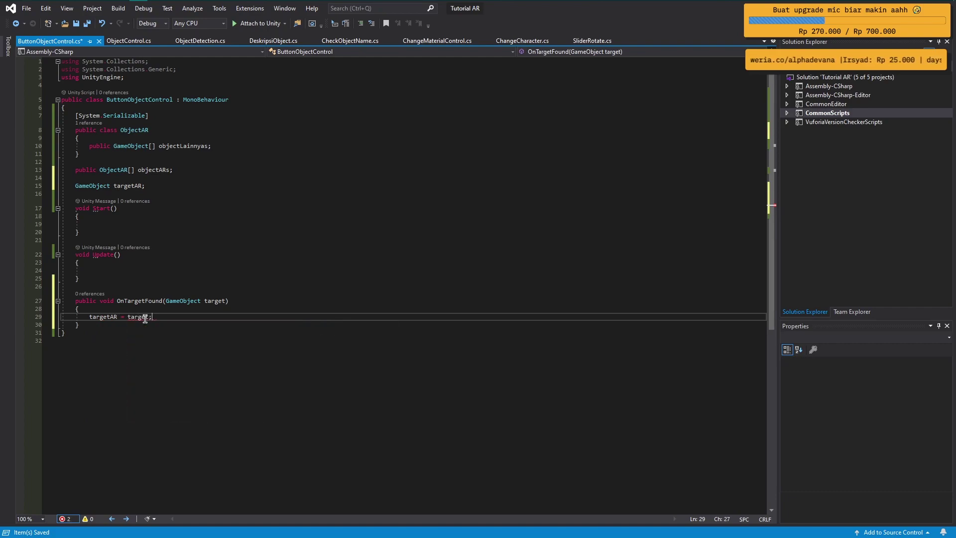
key("ctrl+s")
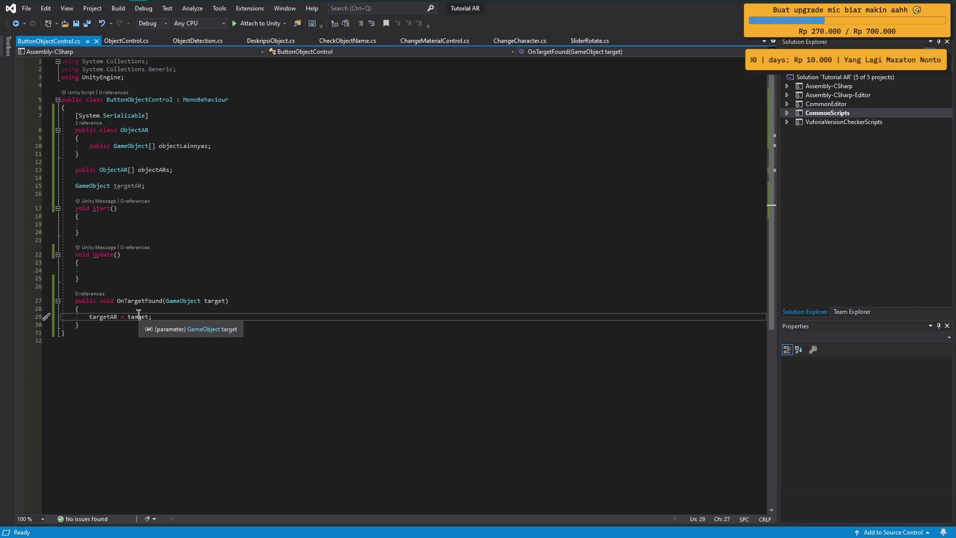
- Add a public GameObject[] basicObject field below targetAR and save
left_click(173, 185)
key("Return")
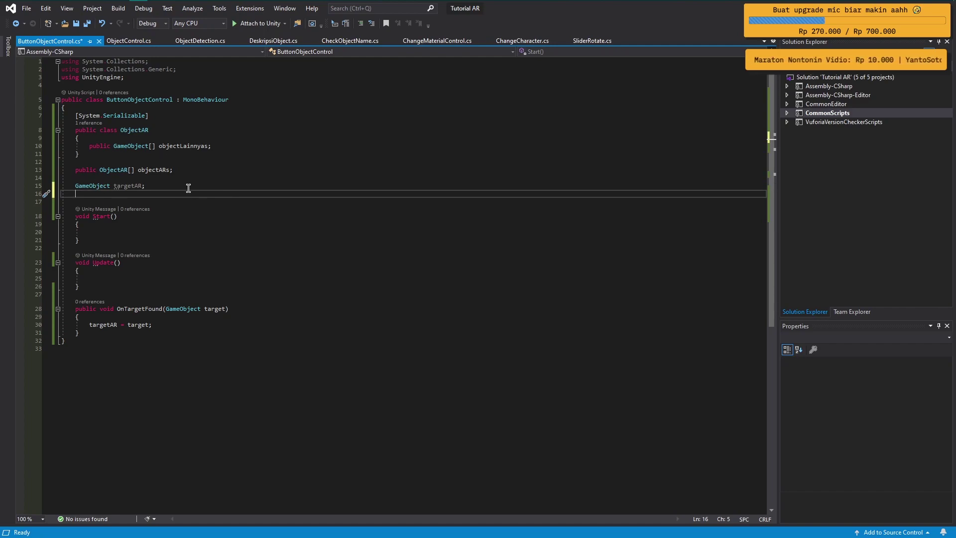
type("public GameObject")
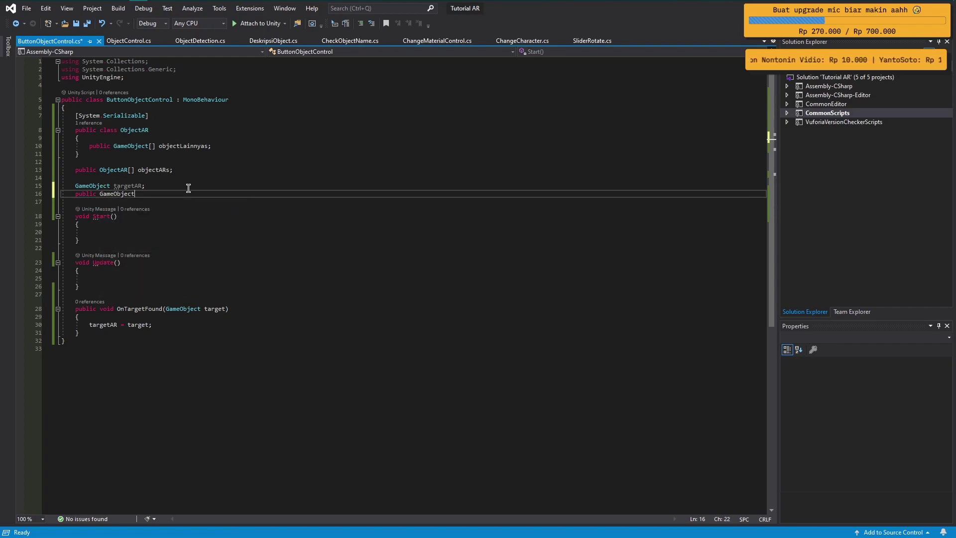
type("[] basic")
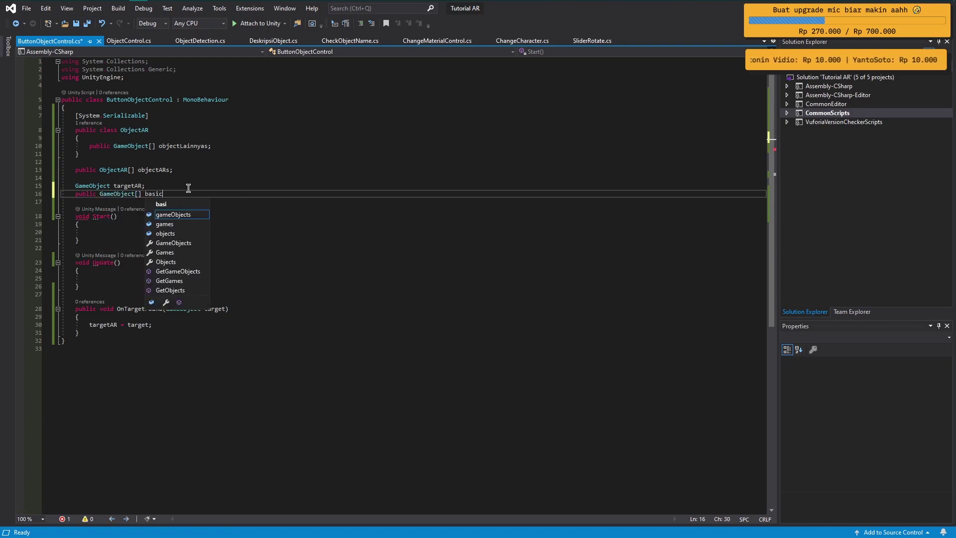
type("A")
key("BackSpace")
type("Object")
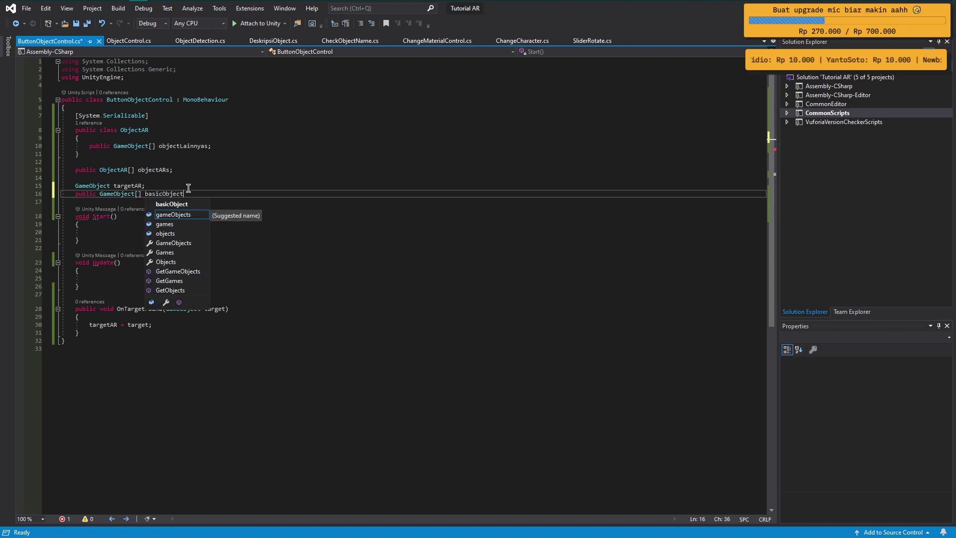
type(";")
key("ctrl+s")
- Create an empty void CheckTotalObject() method below Update
left_click(189, 287)
key("Return")
key("Return")
type("void ")
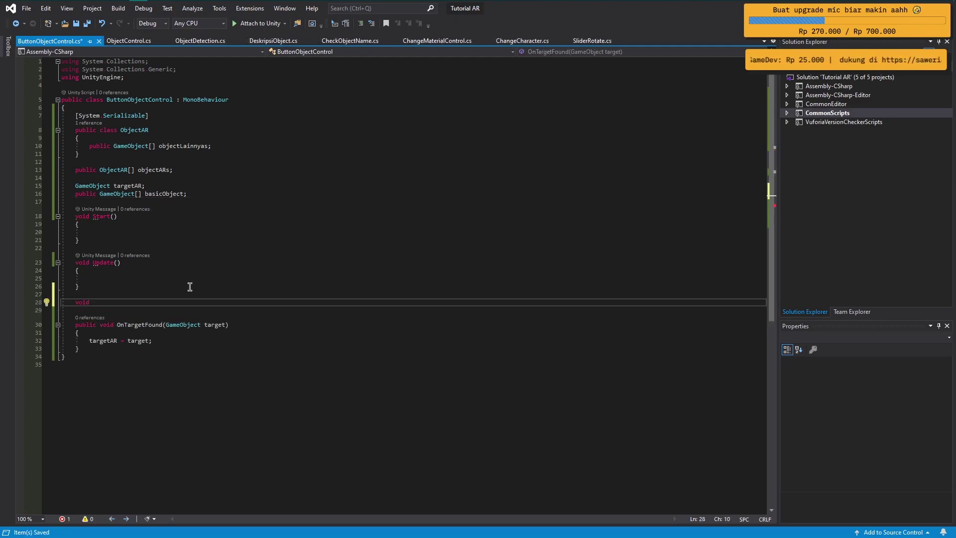
type("Check")
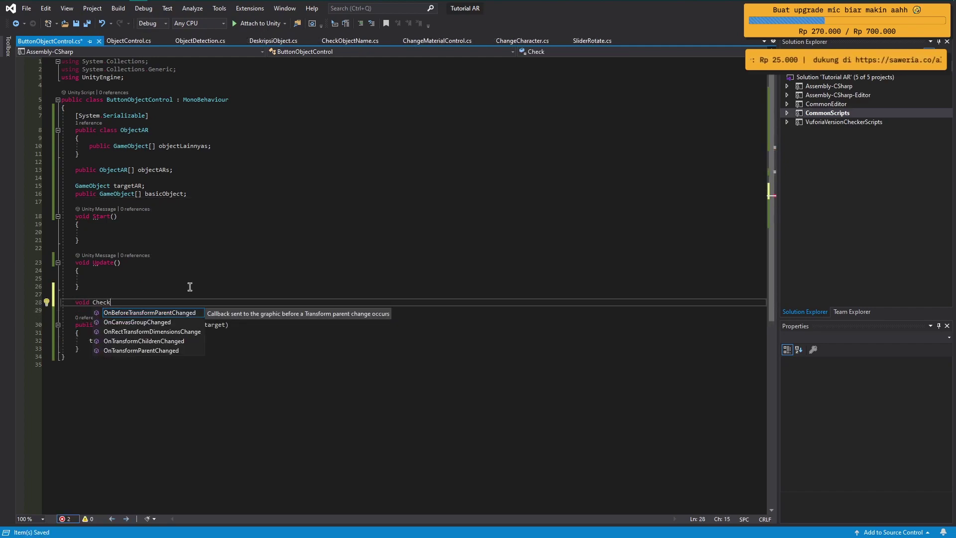
type("Object")
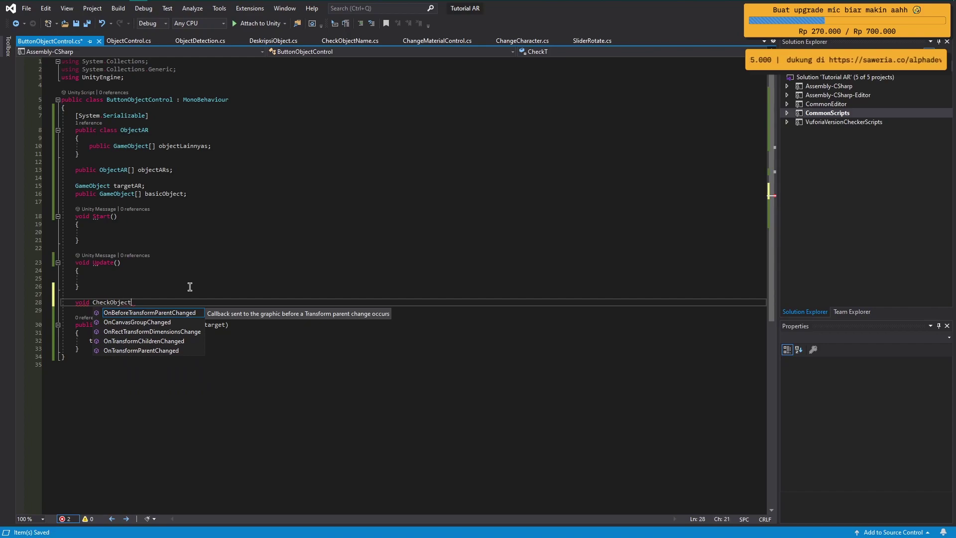
key("BackSpace")
key("BackSpace")
key("BackSpace")
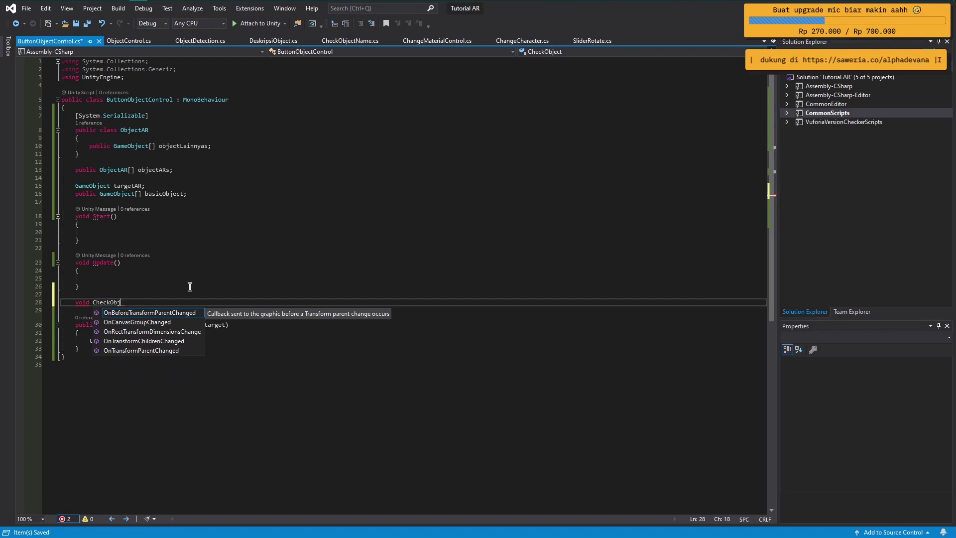
key("BackSpace")
key("BackSpace")
key("BackSpace")
type("TotalOb")
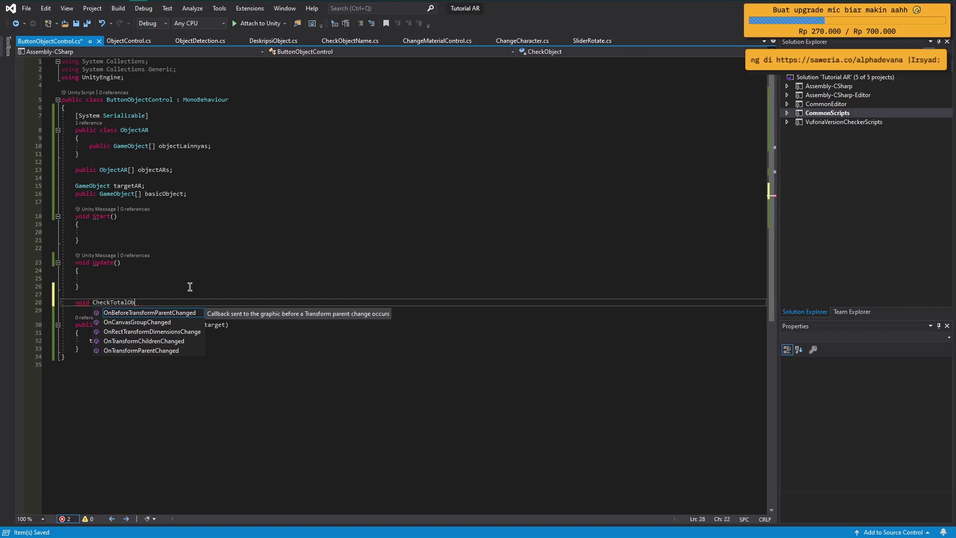
type("ject()")
key("Return")
type("{ }")
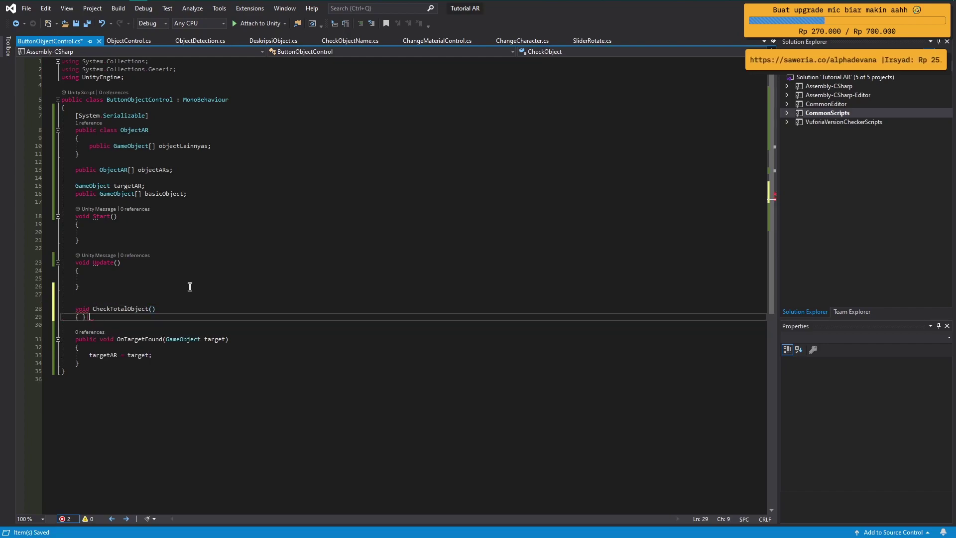
key("Return")
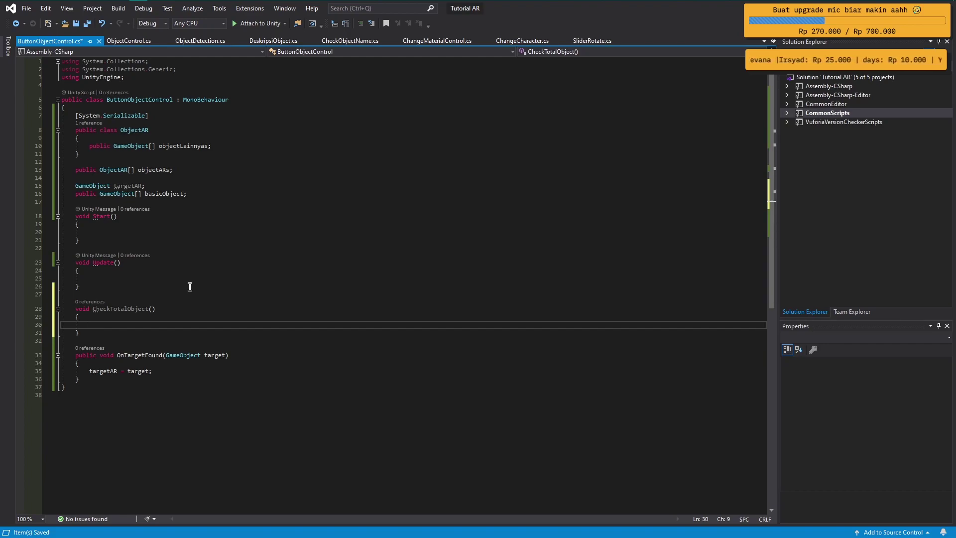
- Declare public GameObject[] buttonObjects below basicObject and save the script
left_click(197, 193)
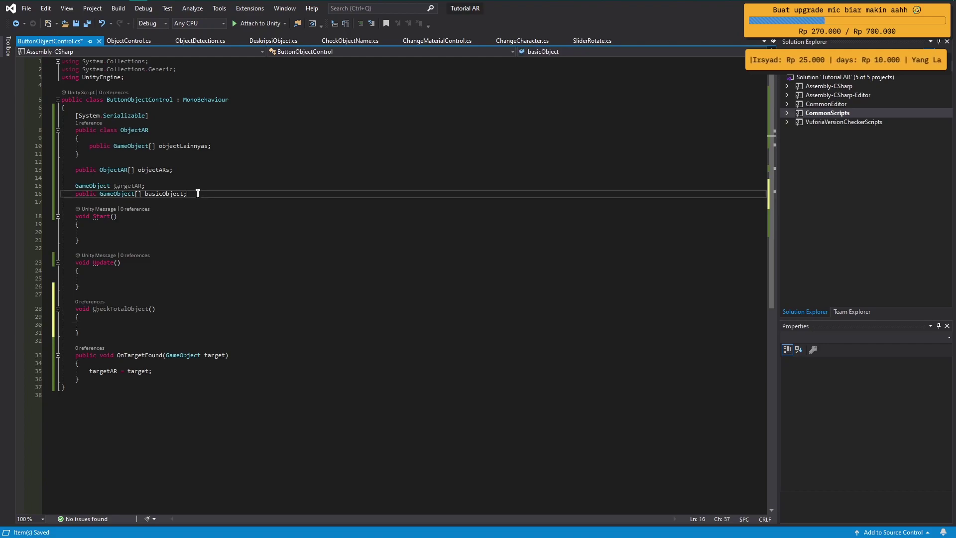
key("Return")
type("public GameObject")
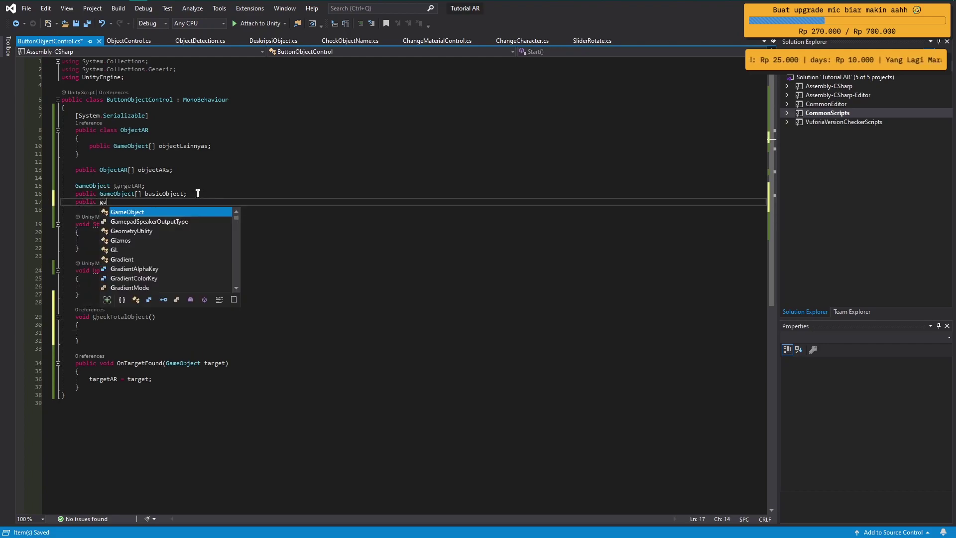
type("[]")
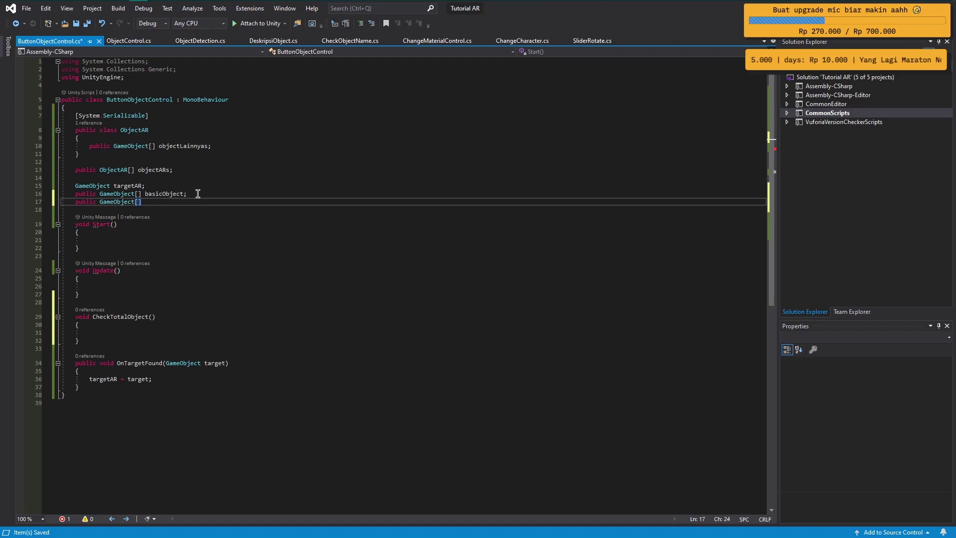
type(" button")
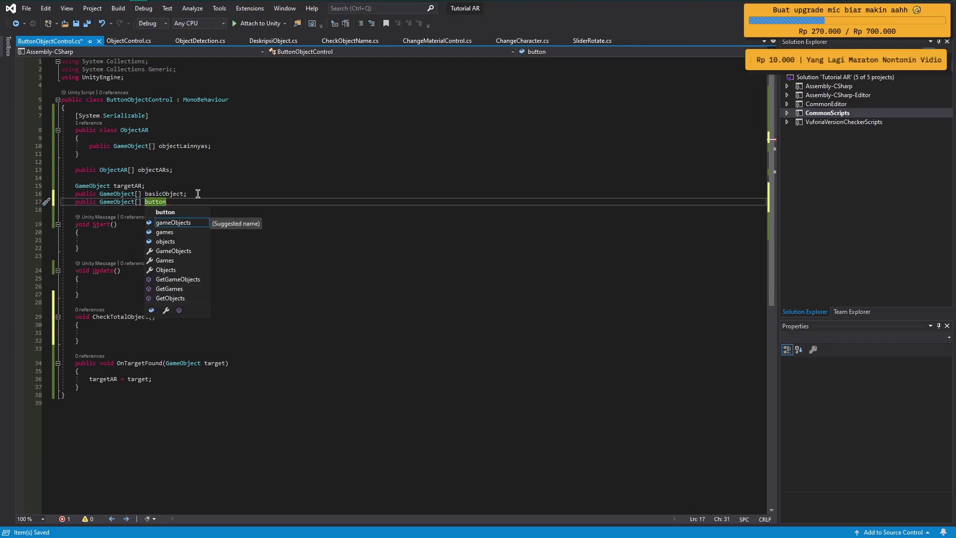
type("Objects")
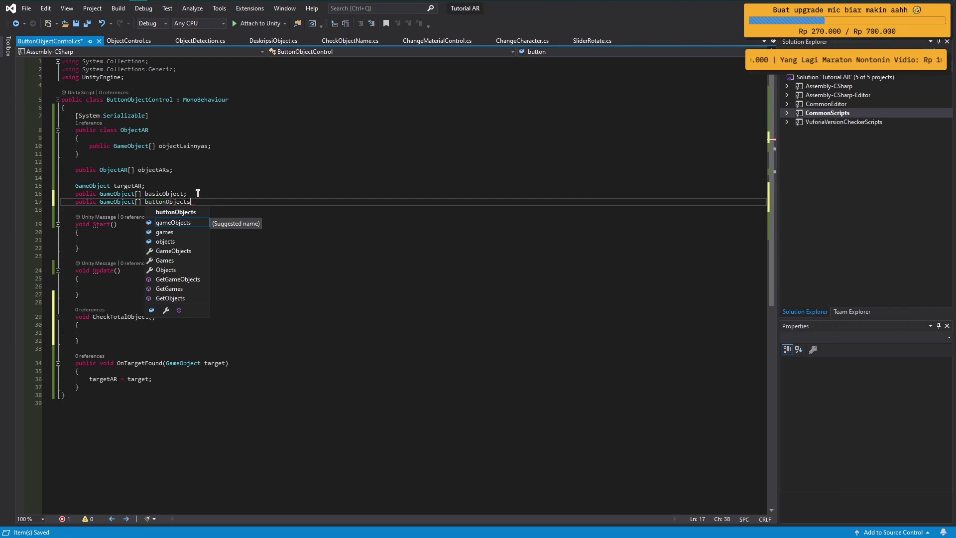
type(";")
key("ctrl+s")
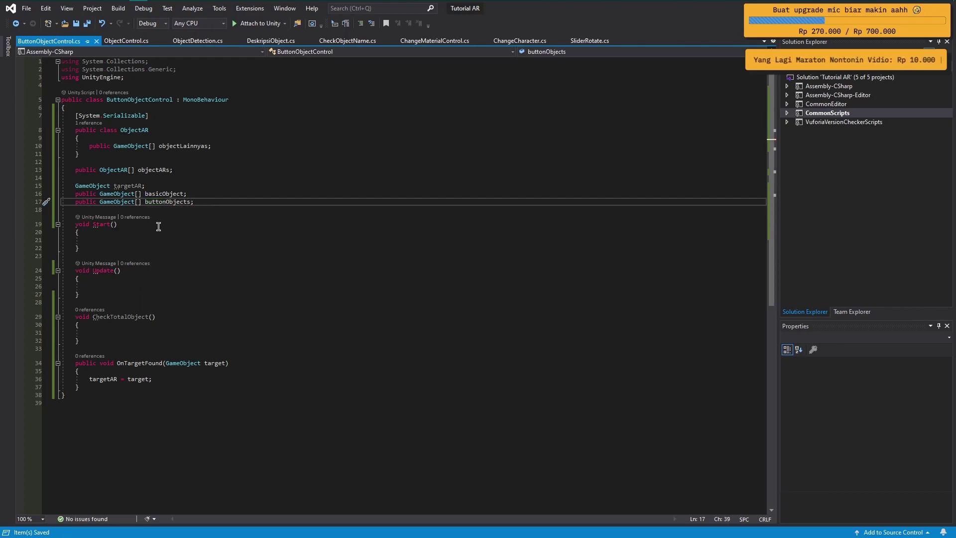
- Insert a for loop in CheckTotalObject running i up to basicObject.Length
left_click(191, 333)
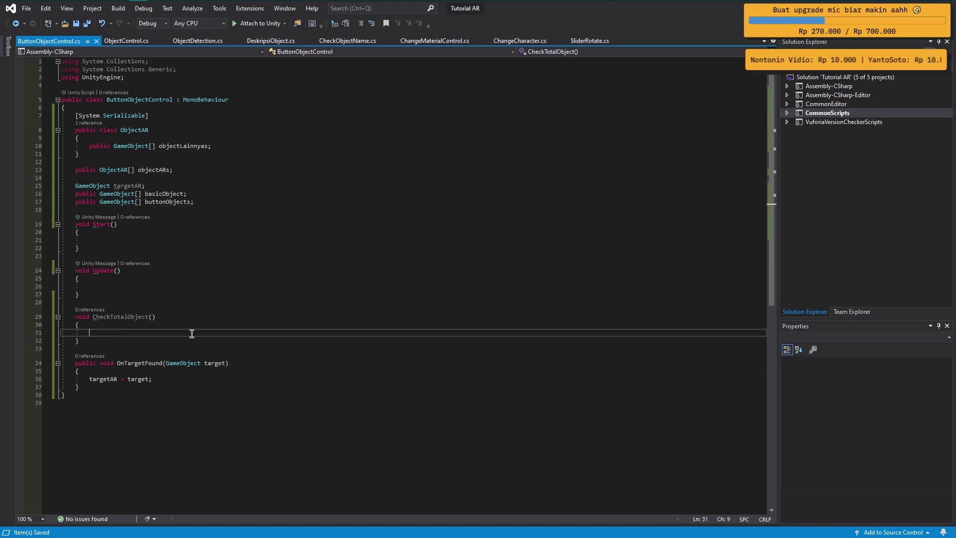
type("for")
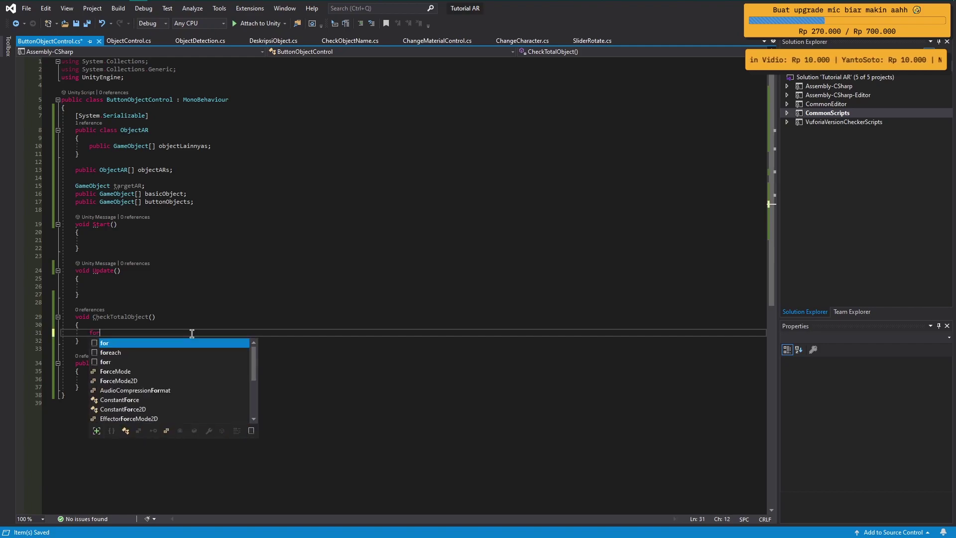
key("Tab")
key("Tab")
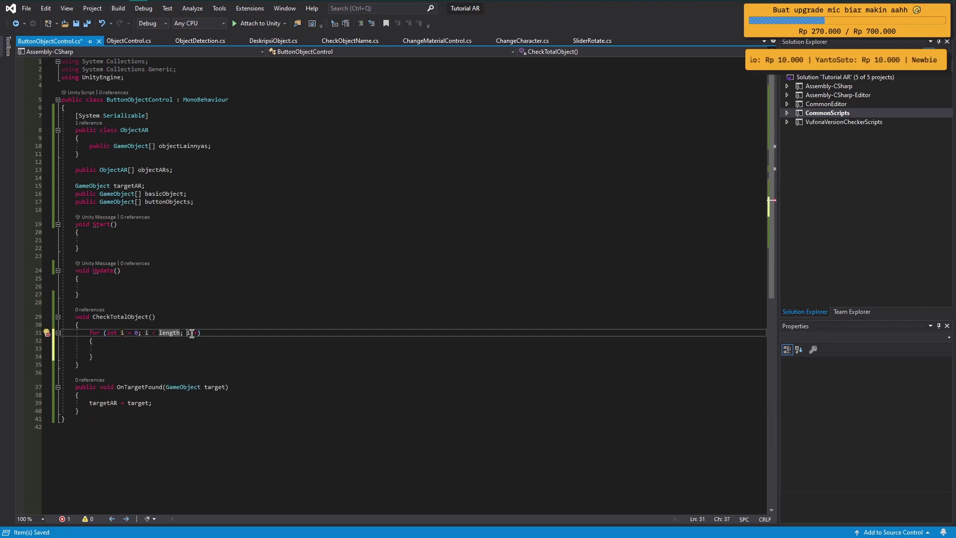
type("len")
key("shift+Left")
key("shift+Left")
key("shift+Left")
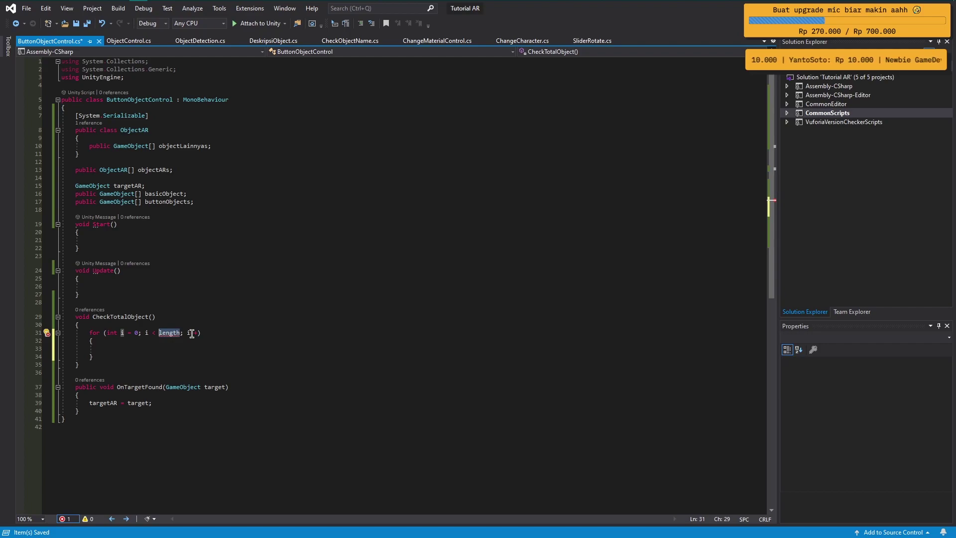
type("basicOb")
key("Tab")
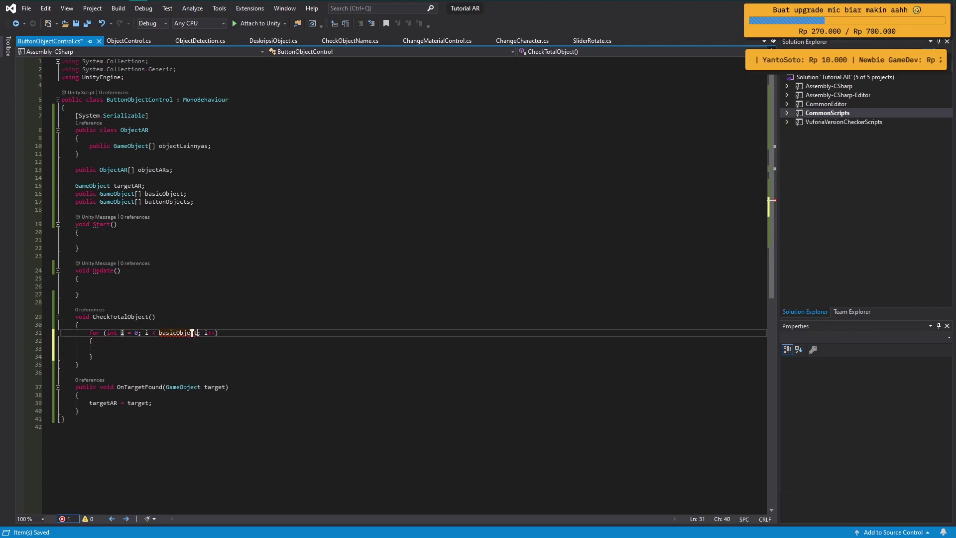
type(".l")
key("Tab")
- Add if (targetAR.name == basicObject[i].name) with comment '//jika namanya sama berarti objectnya sama'
key("Down")
key("Down")
type("if")
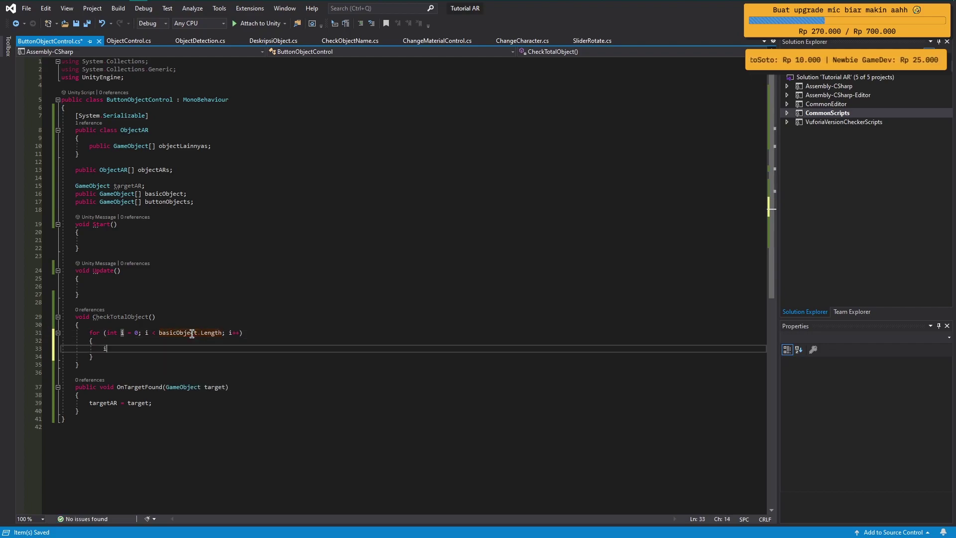
key("Tab")
key("Tab")
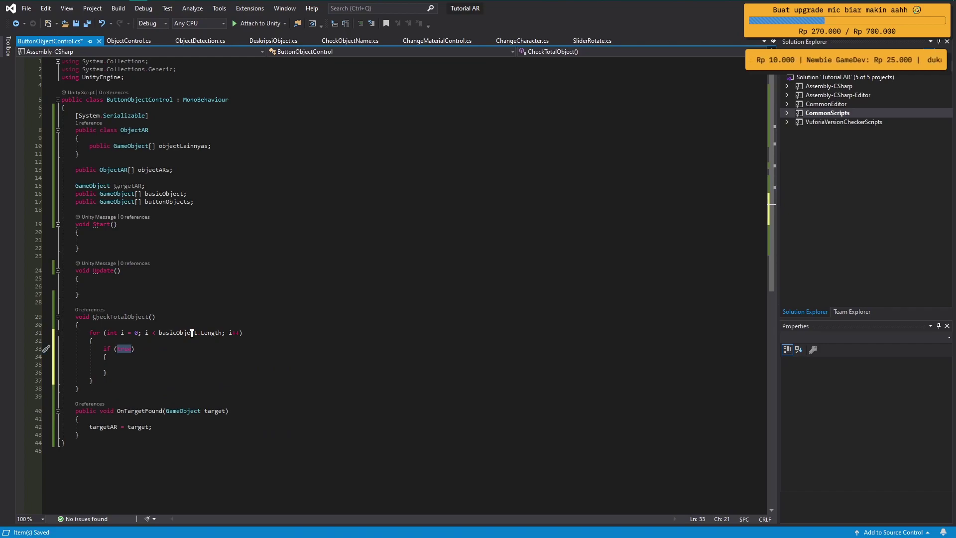
type("tar")
key("Tab")
type(".n")
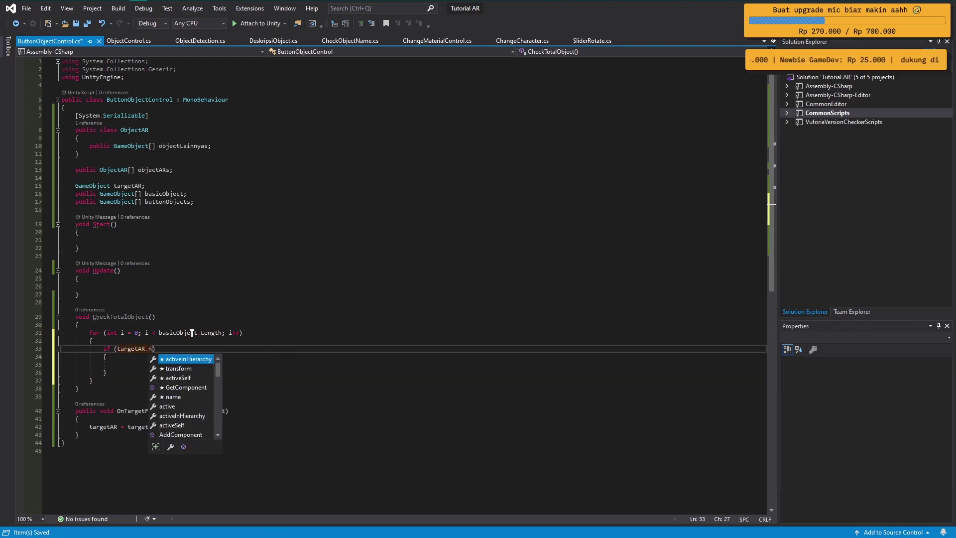
type("ame == ")
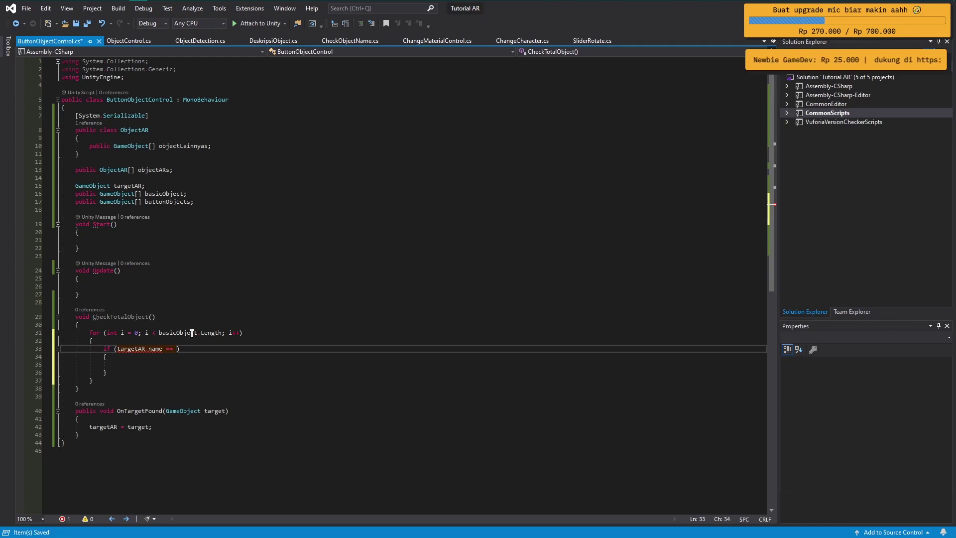
type("basi")
key("Tab")
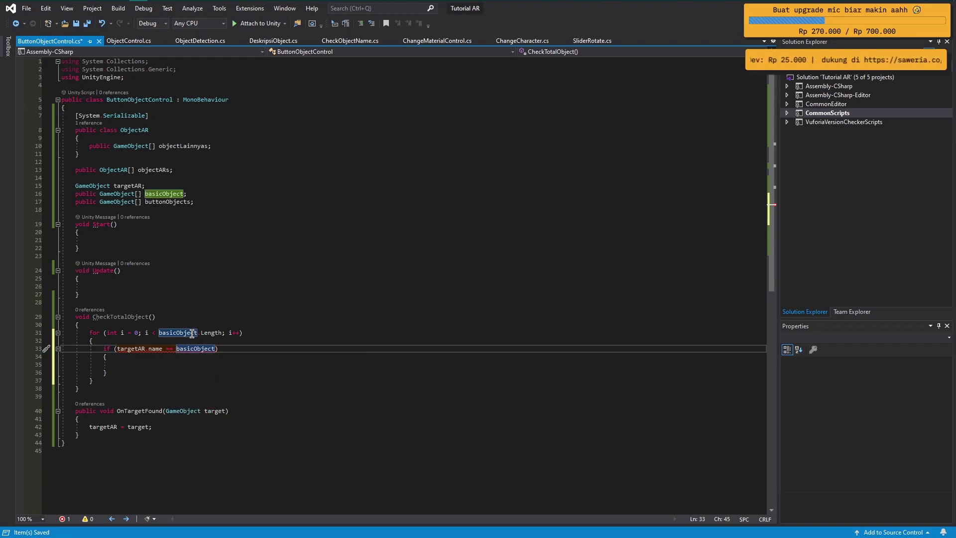
type("[i")
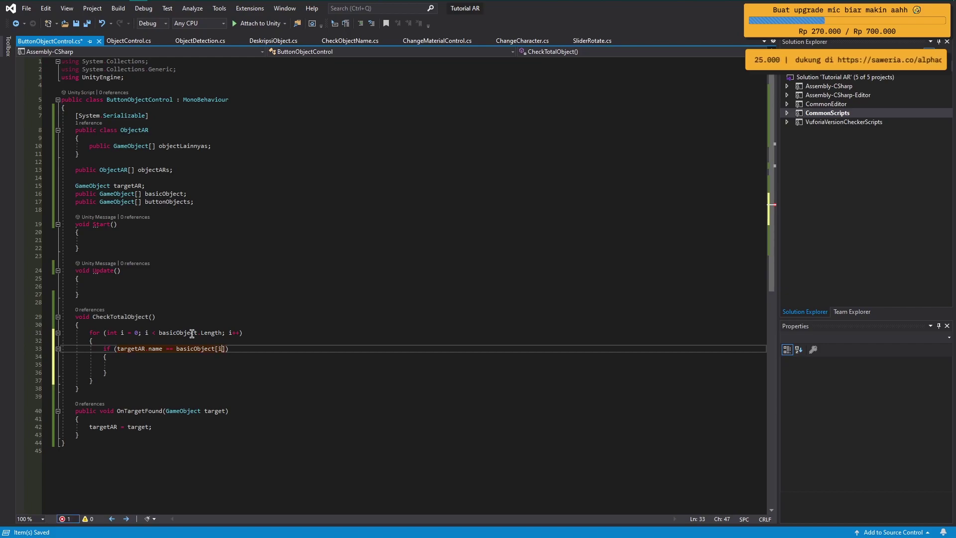
type("].")
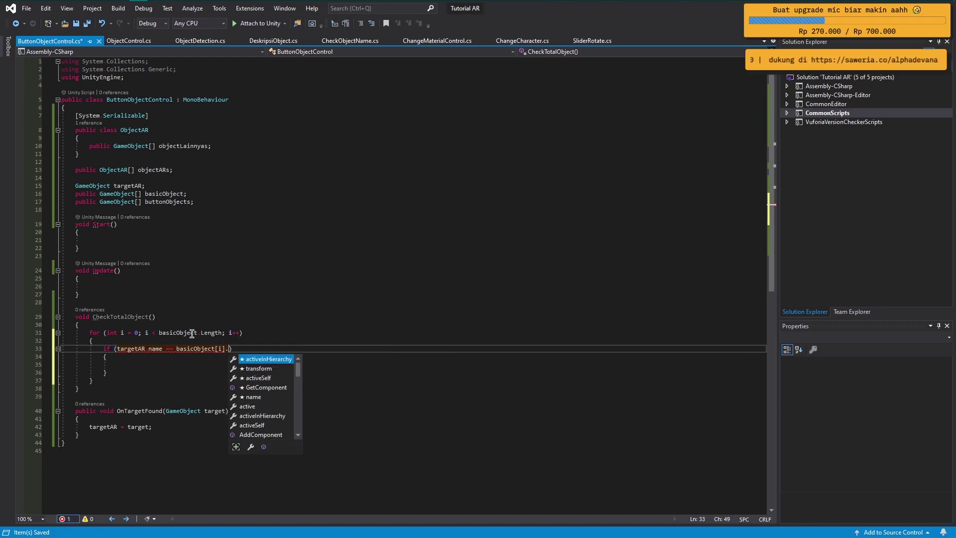
type("nba")
key("BackSpace")
key("BackSpace")
type("a")
key("Tab")
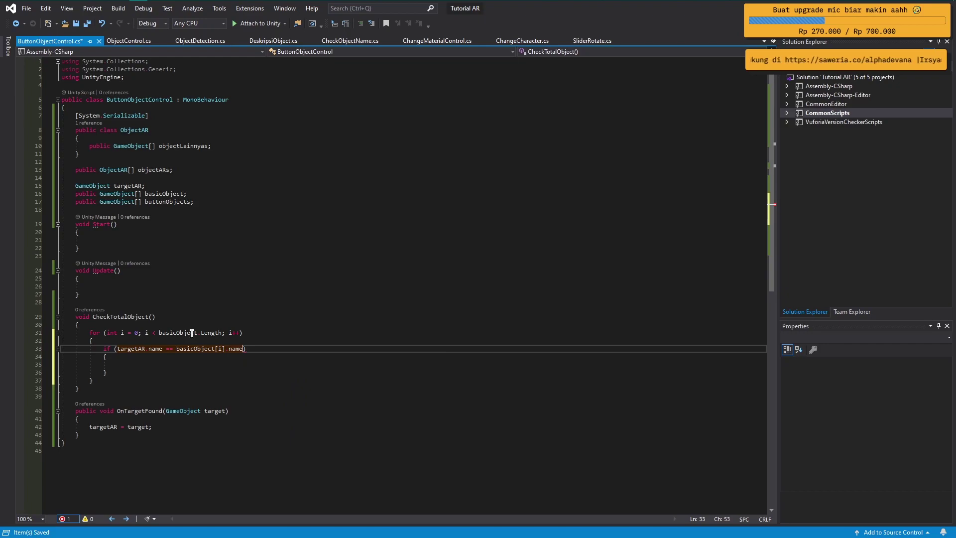
key("End")
type("//")
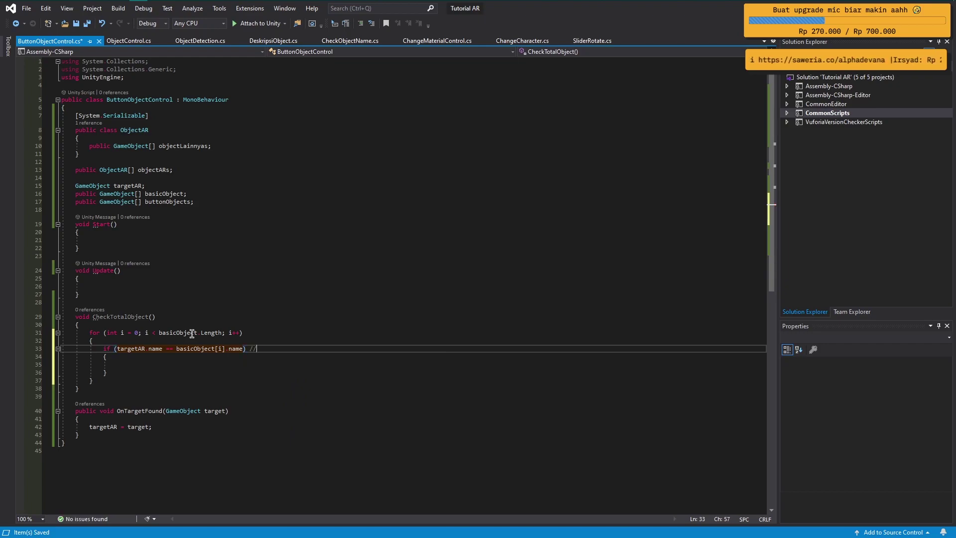
type("jika namanya s")
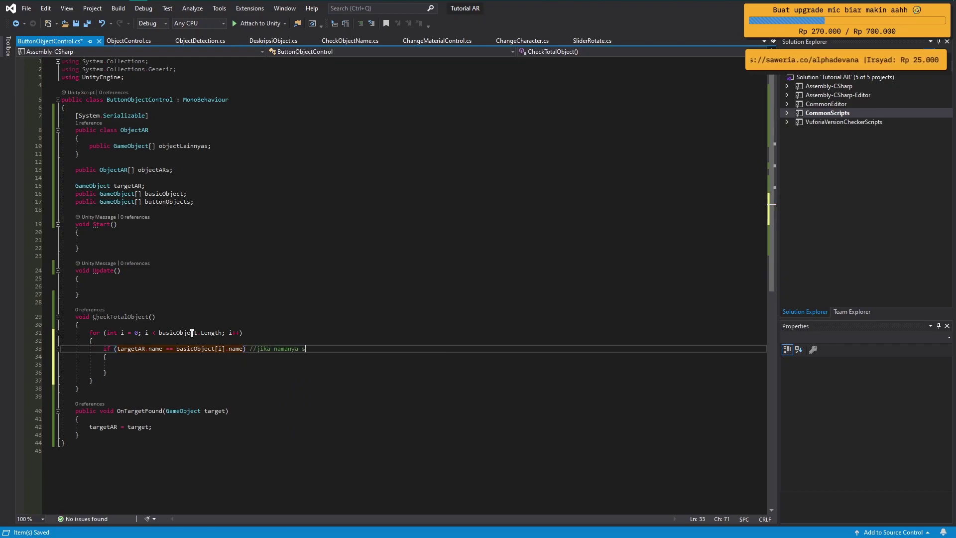
type("ama berart")
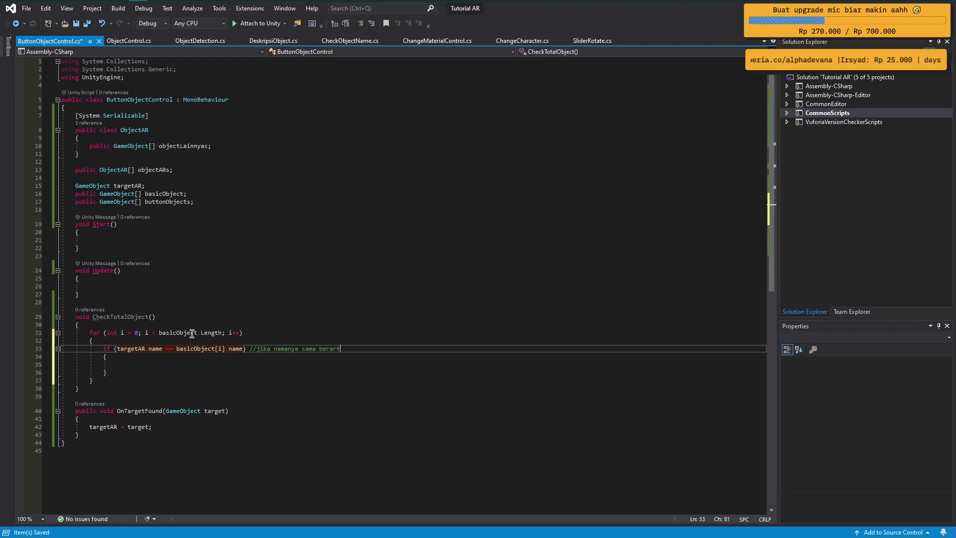
type("i objectnya sama")
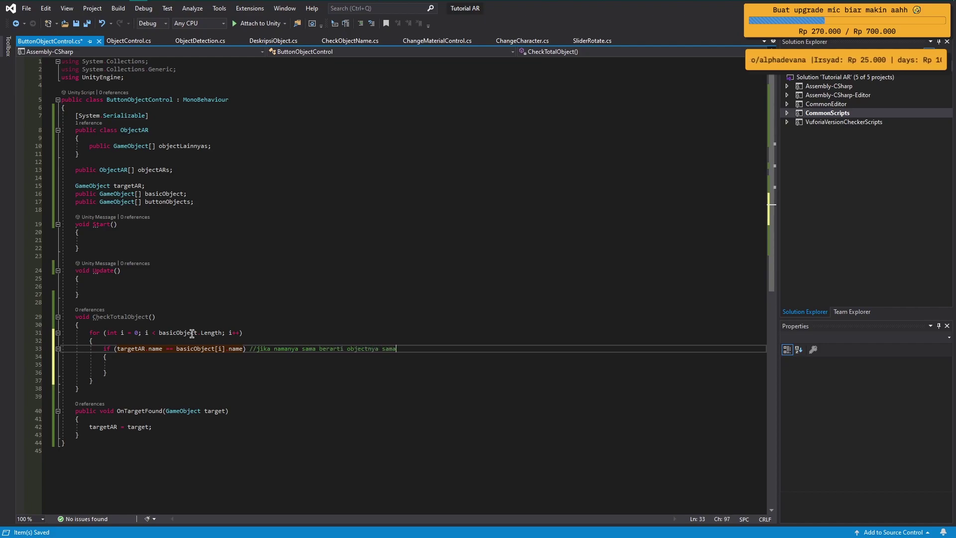
key("Down")
key("Down")
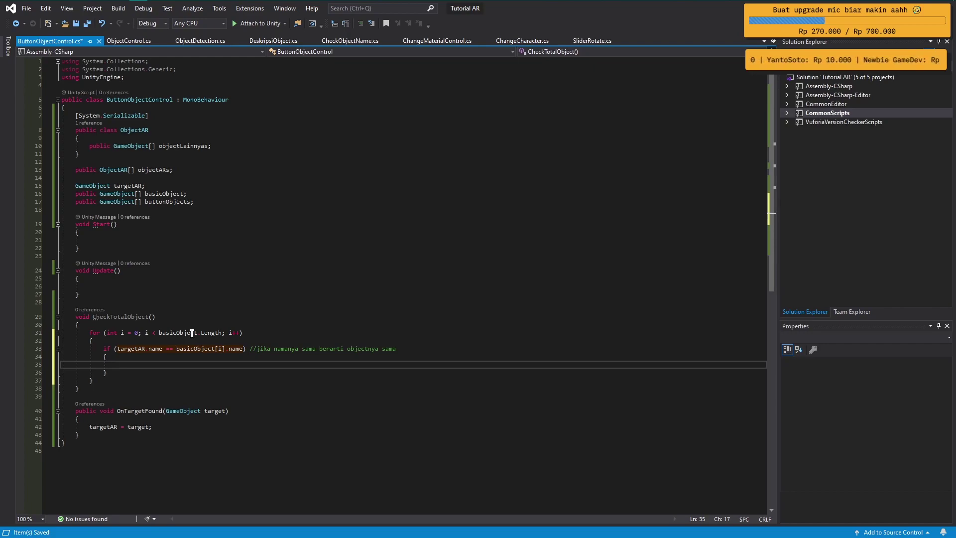
- Insert a nested for loop and rename its loop variable to j
type("for")
key("Tab")
key("Tab")
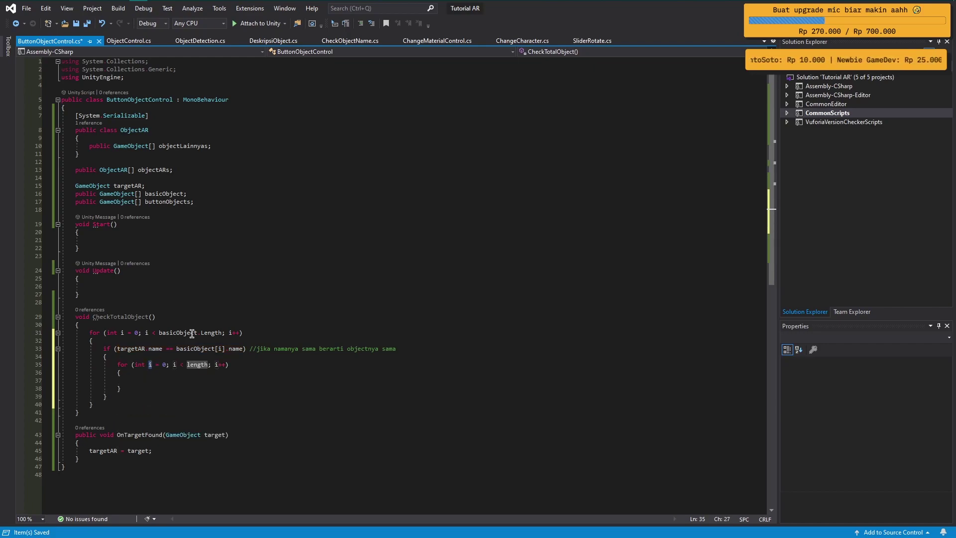
key("Escape")
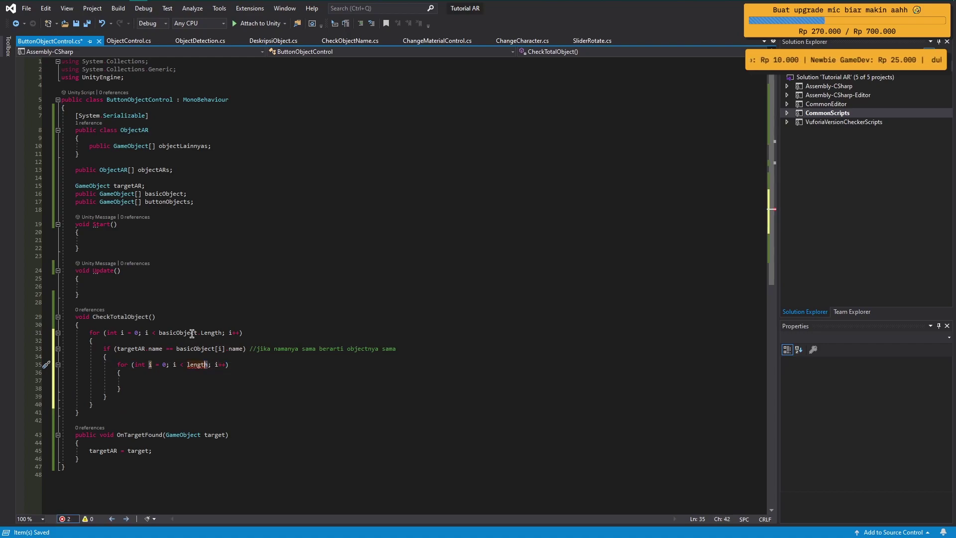
key("shift+Left")
key("shift+Left")
key("shift+Left")
key("shift+Left")
key("shift+Left")
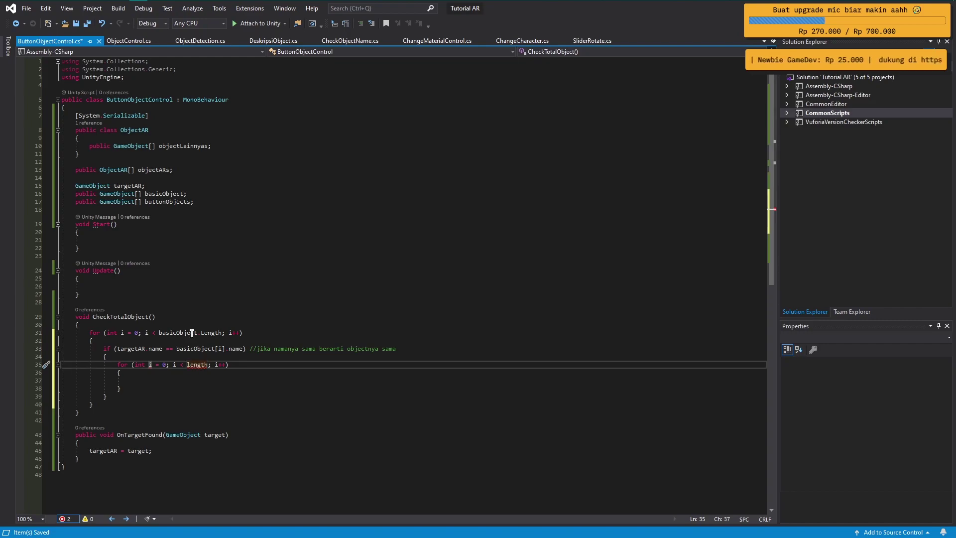
key("Left")
key("Left")
key("Left")
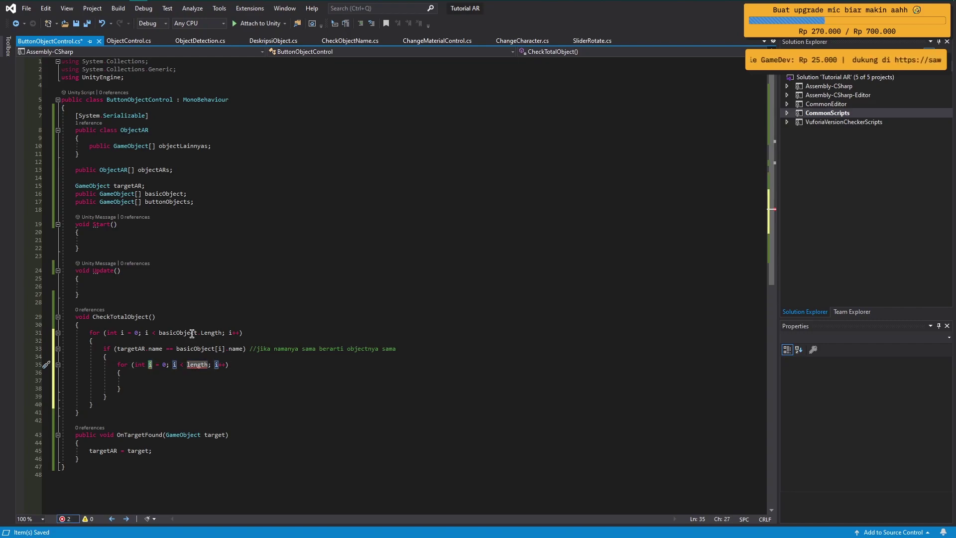
key("ctrl+r")
key("ctrl+r")
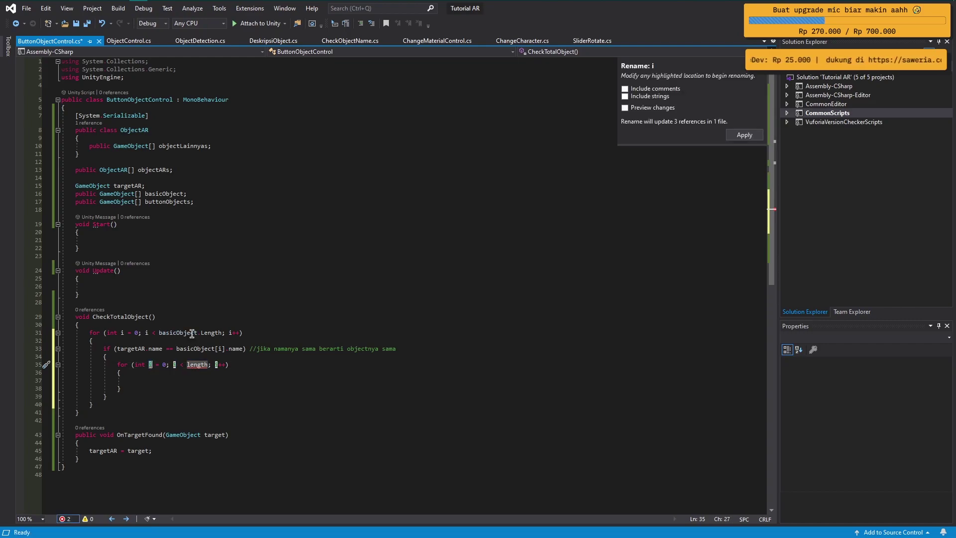
type("j")
key("Return")
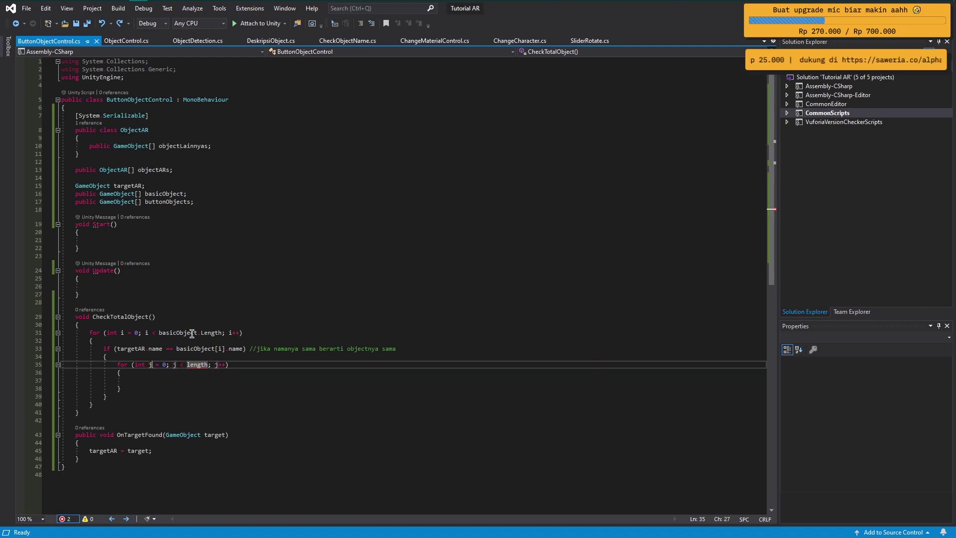
- Replace the inner loop's length placeholder with objectARs[i].objectLainnyas.Length
left_click(233, 365)
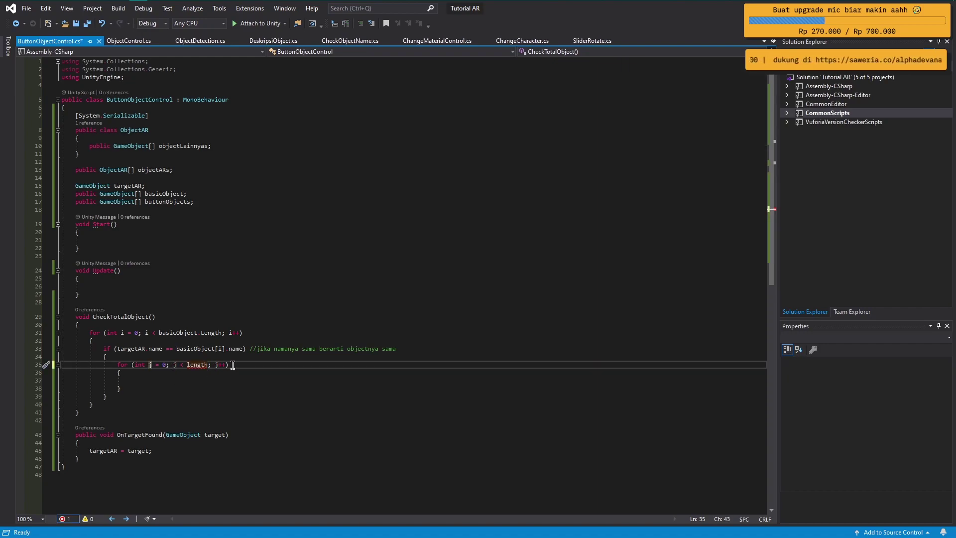
key("shift+Left")
key("shift+Left")
key("shift+Left")
key("shift+Left")
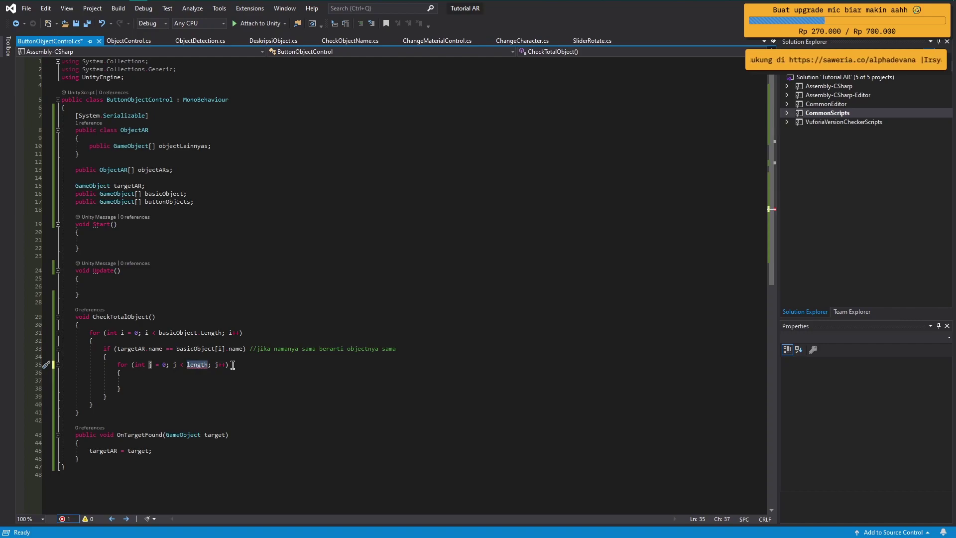
type("obj")
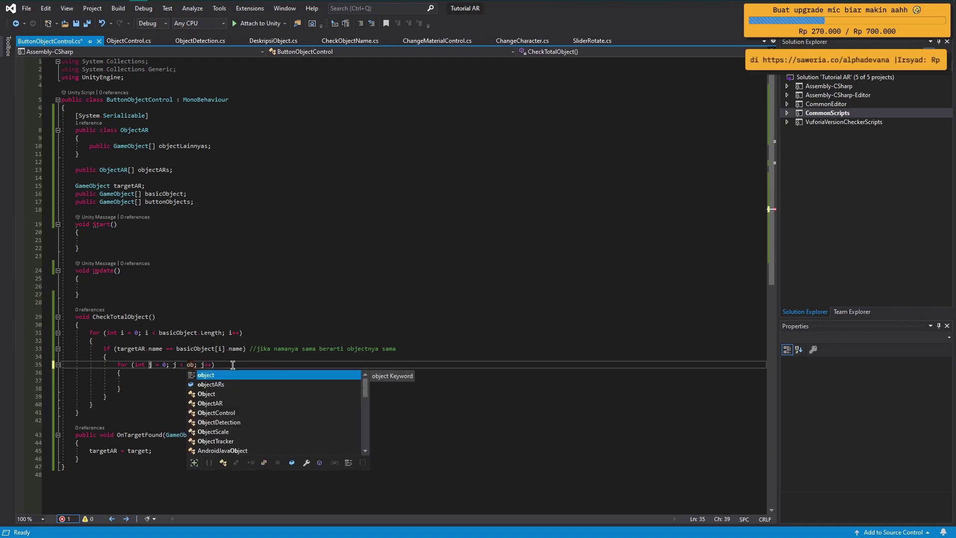
key("Tab")
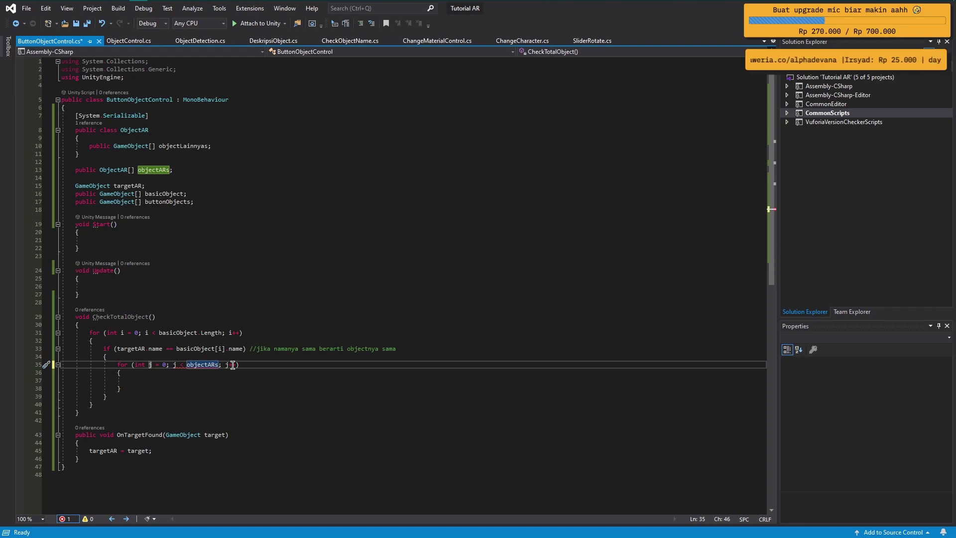
type("[")
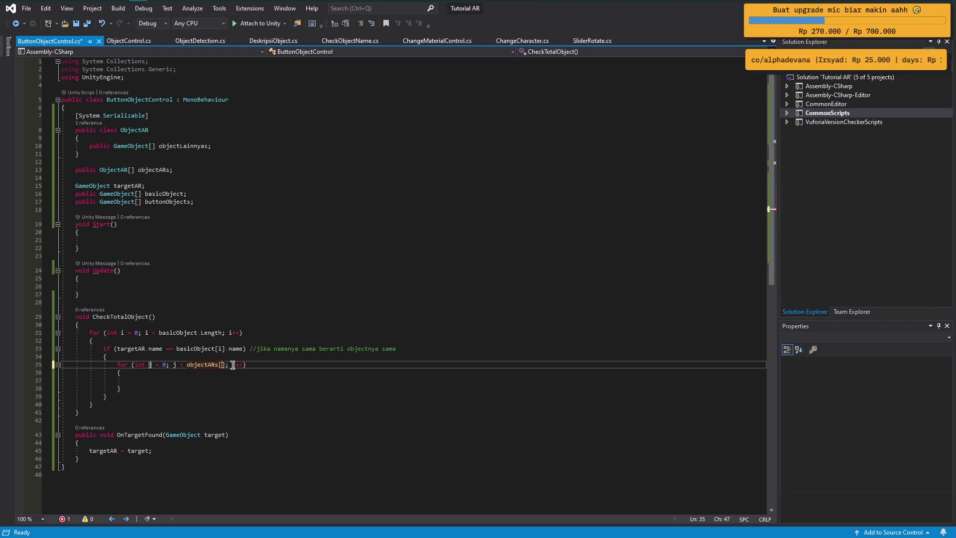
type("i]")
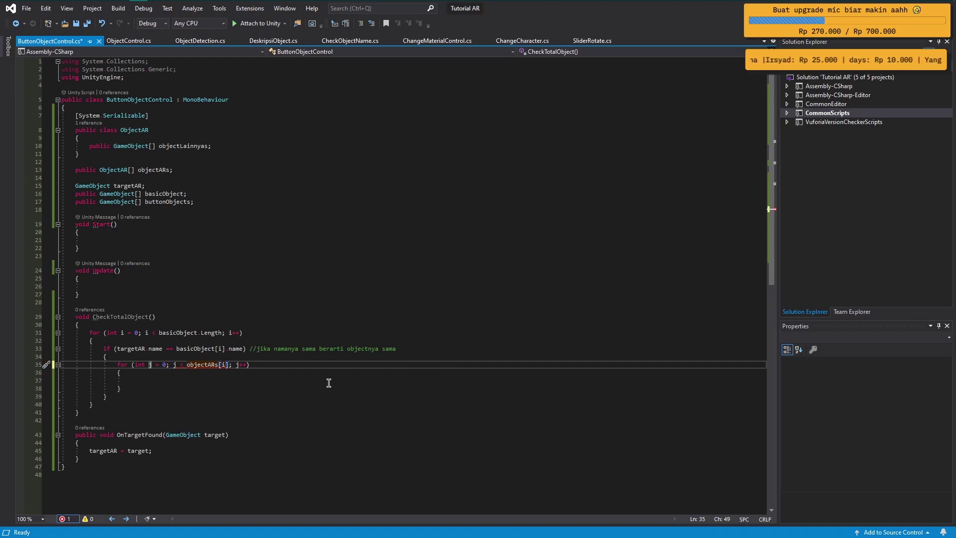
type(".")
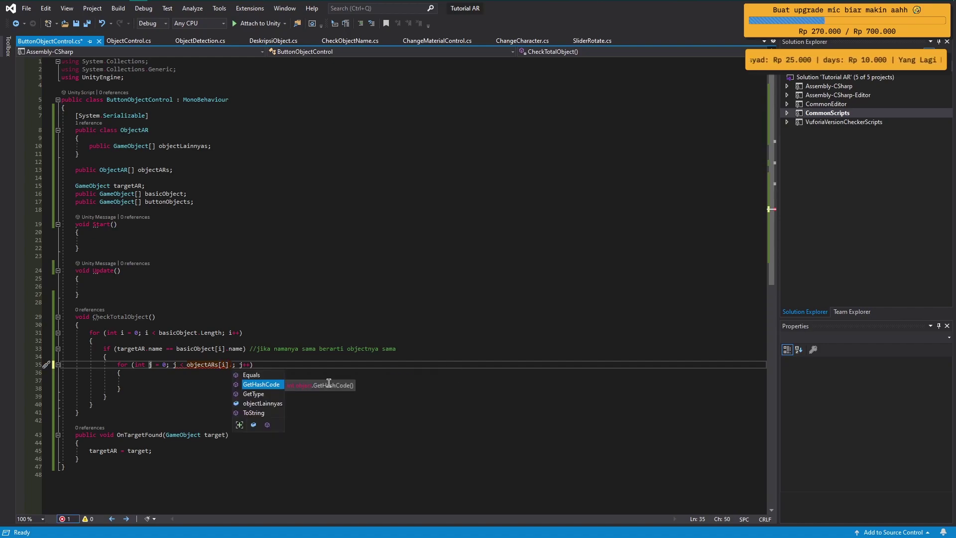
key("Down")
key("Down")
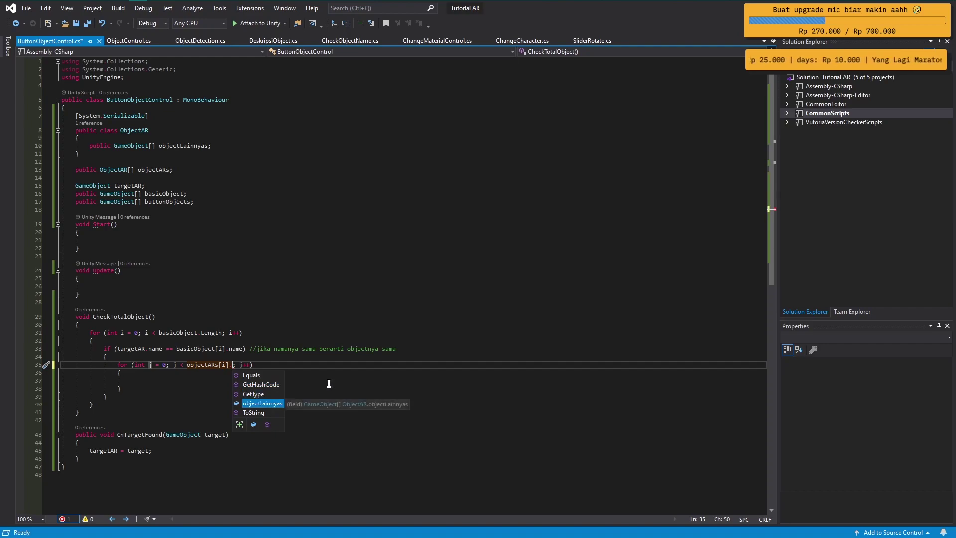
key("Tab")
type(".l")
key("Tab")
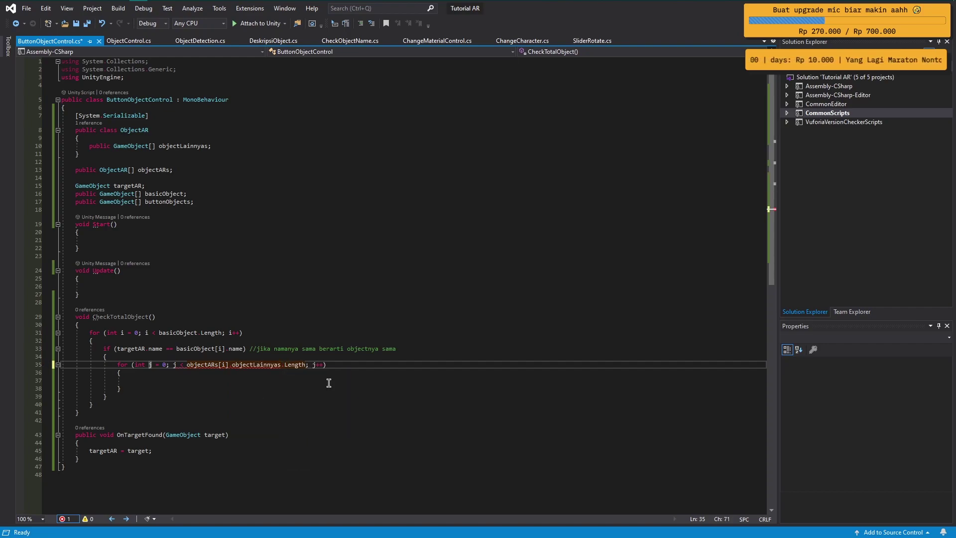
- Add buttonObjects[j].SetActive(true); //mengaktifkan button inside the inner loop and save
left_click(211, 380)
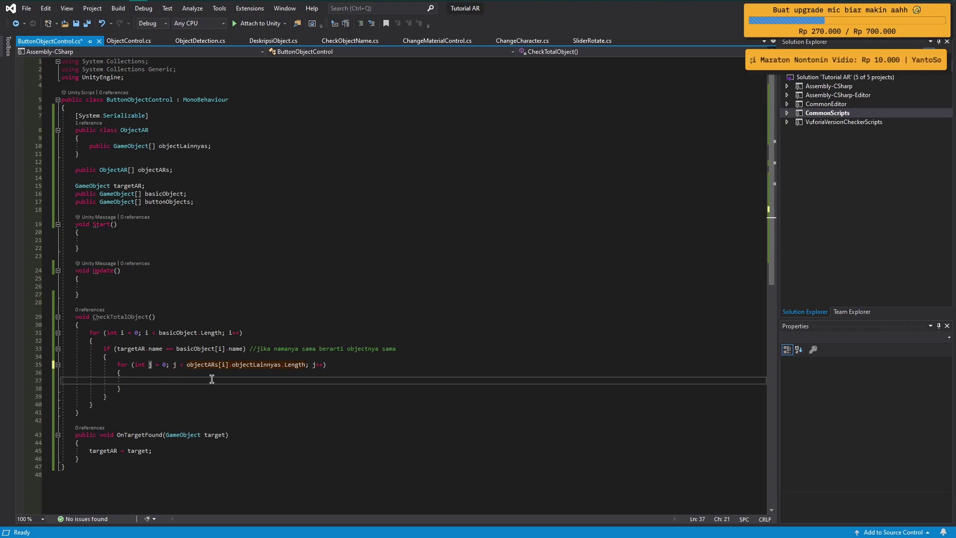
type("but")
key("Tab")
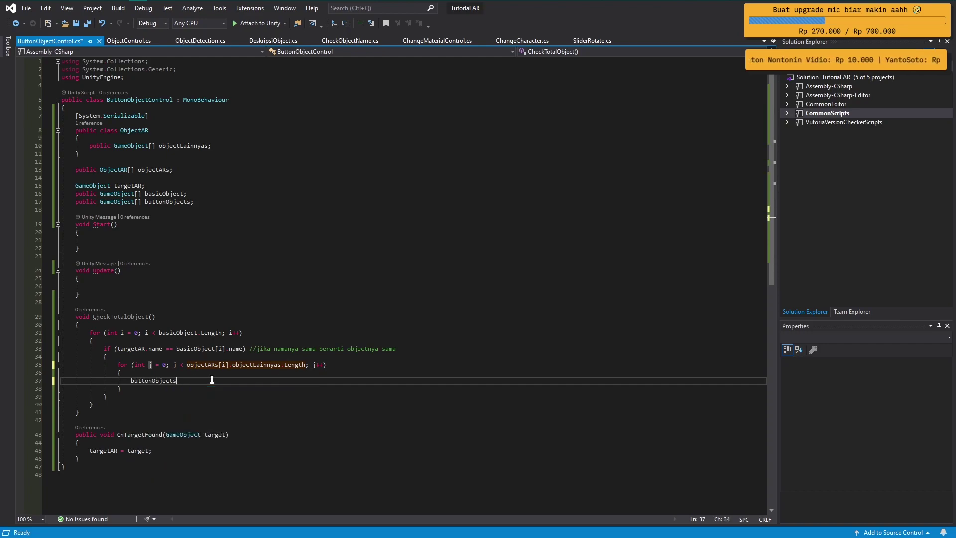
type("[")
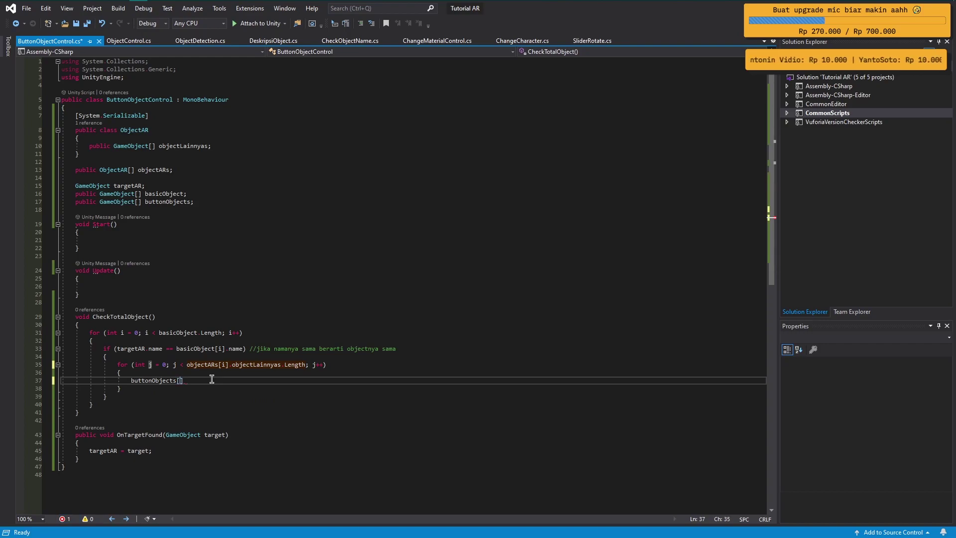
type("j].")
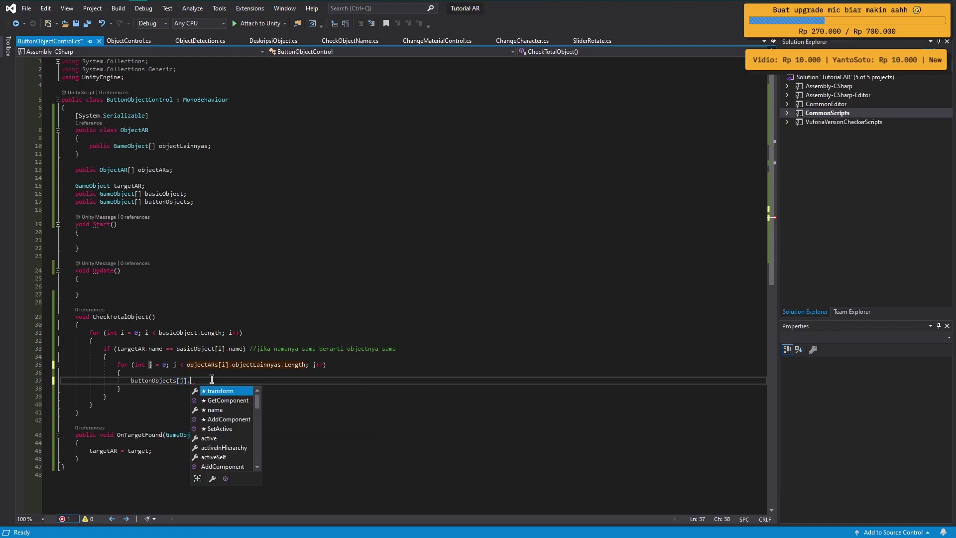
type("se")
key("Tab")
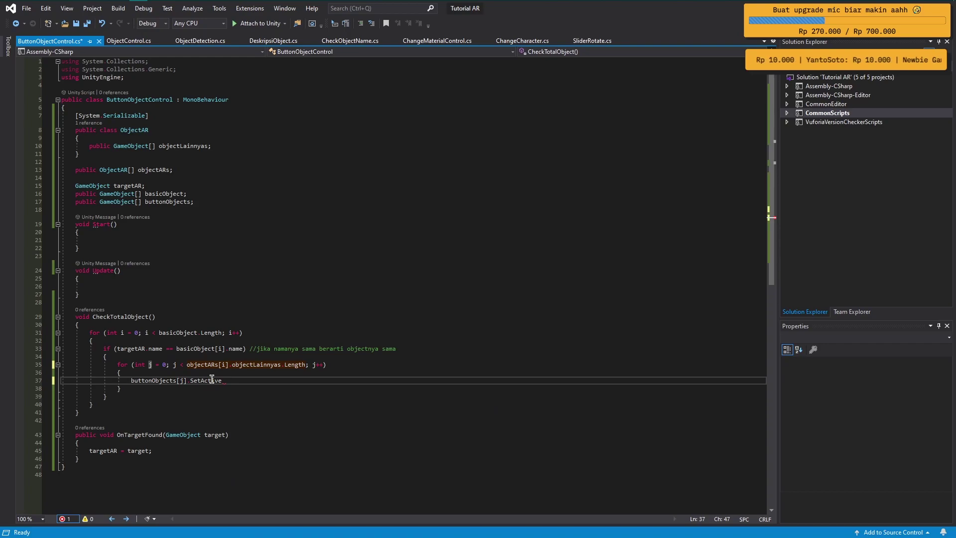
type("(true")
key("Tab")
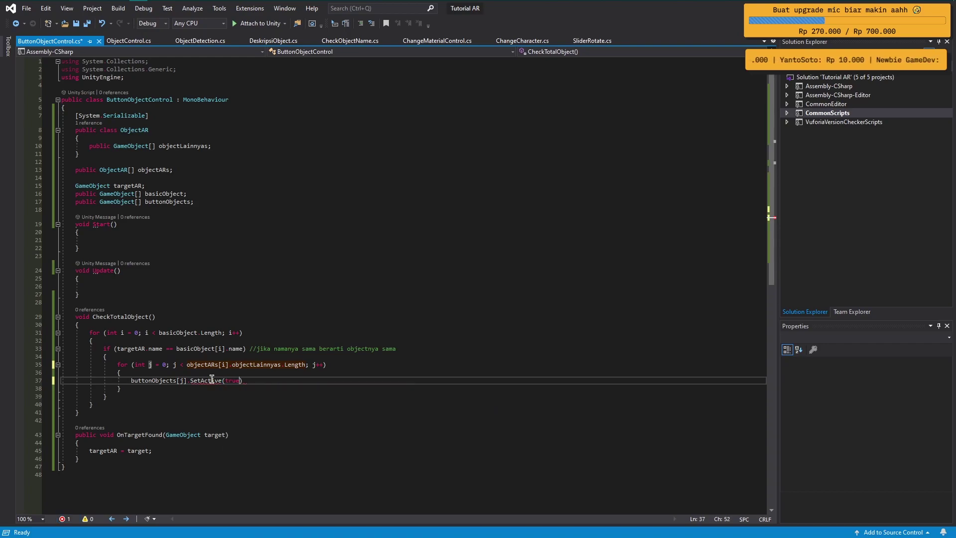
type("); //men")
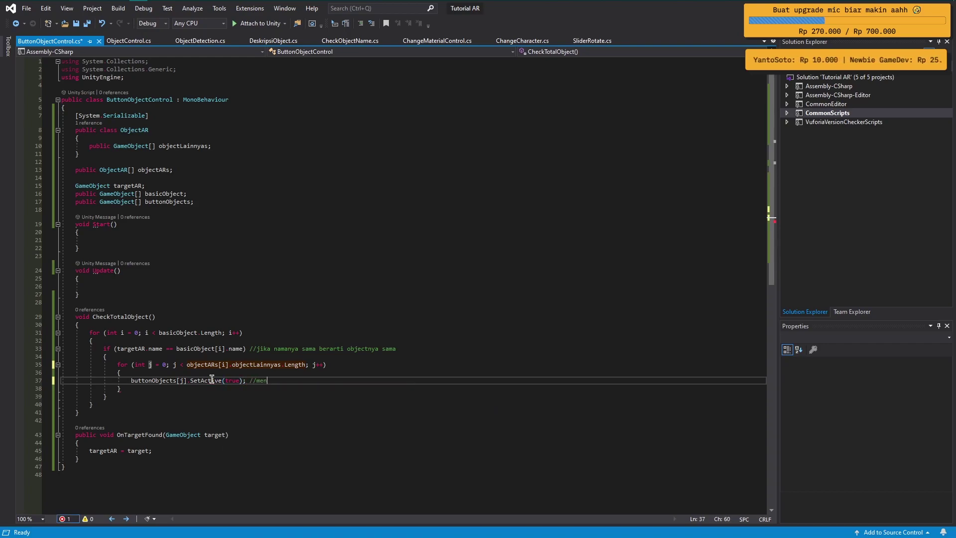
type("gaktifkan")
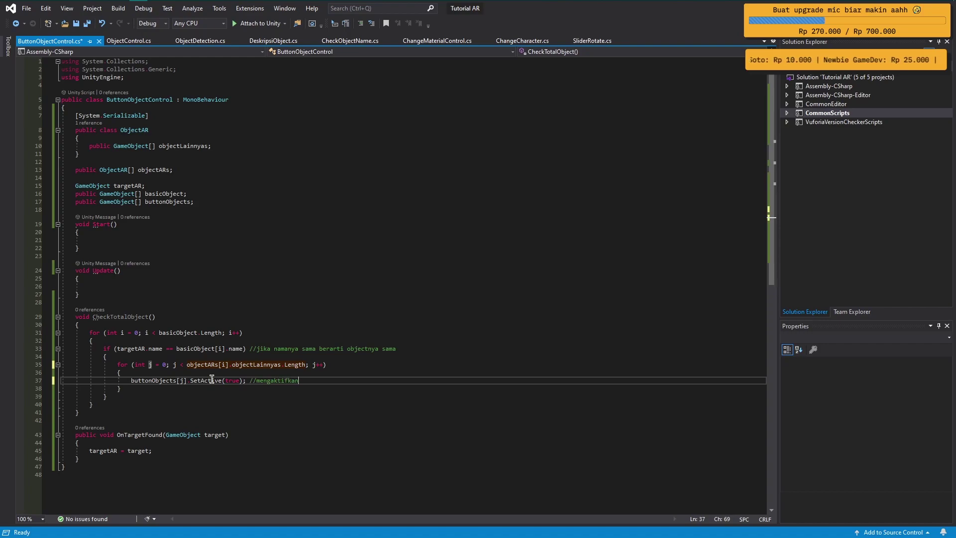
type(" button")
key("ctrl+s")
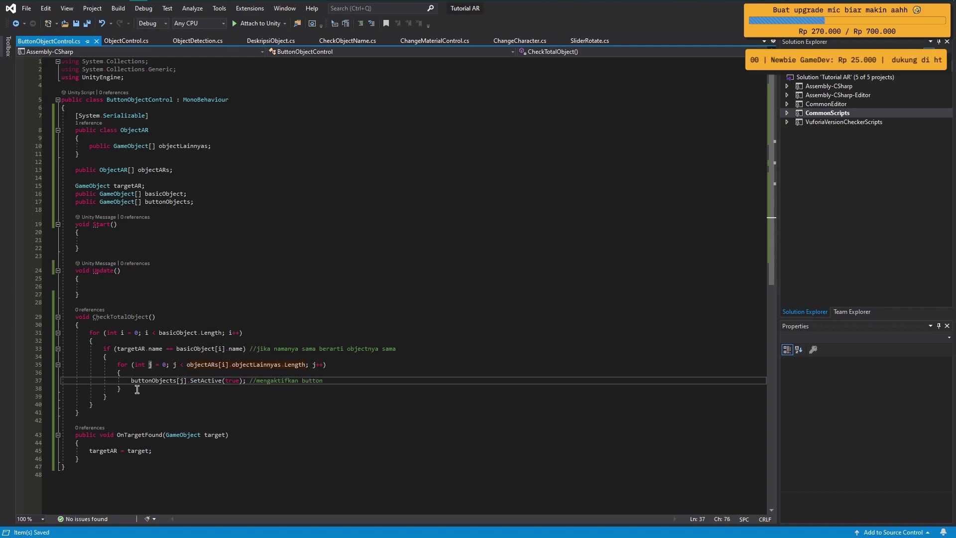
- Start a new line just after the inner loop's closing brace
left_click(163, 394)
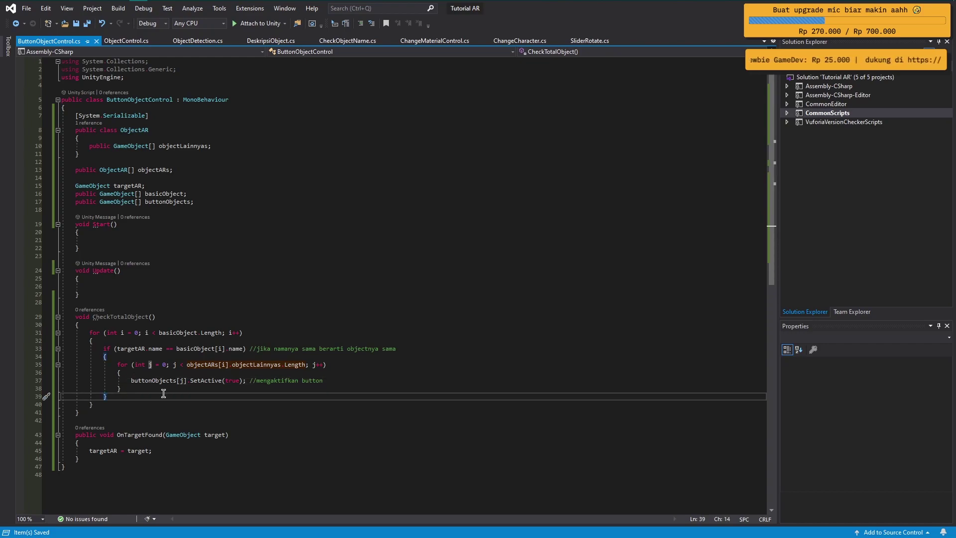
key("Up")
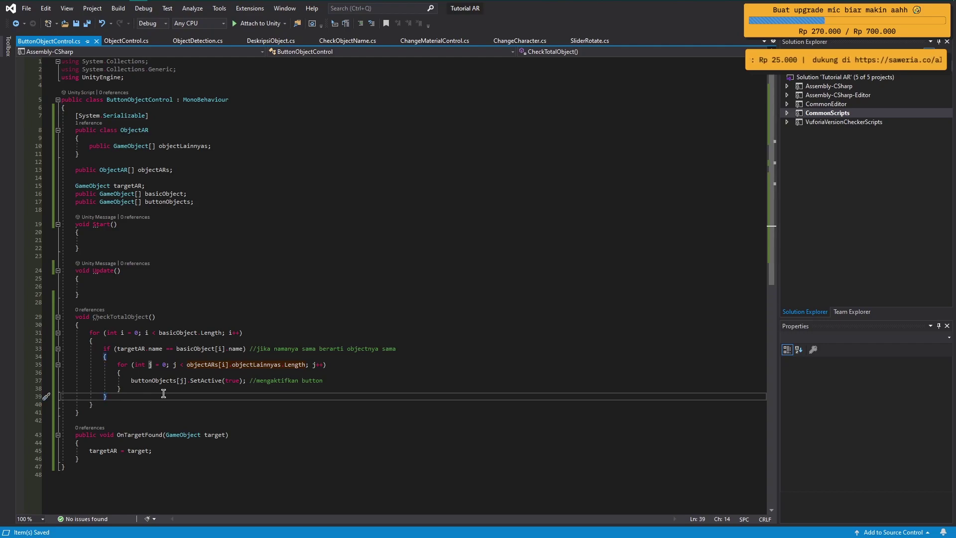
key("End")
key("Return")
key("Return")
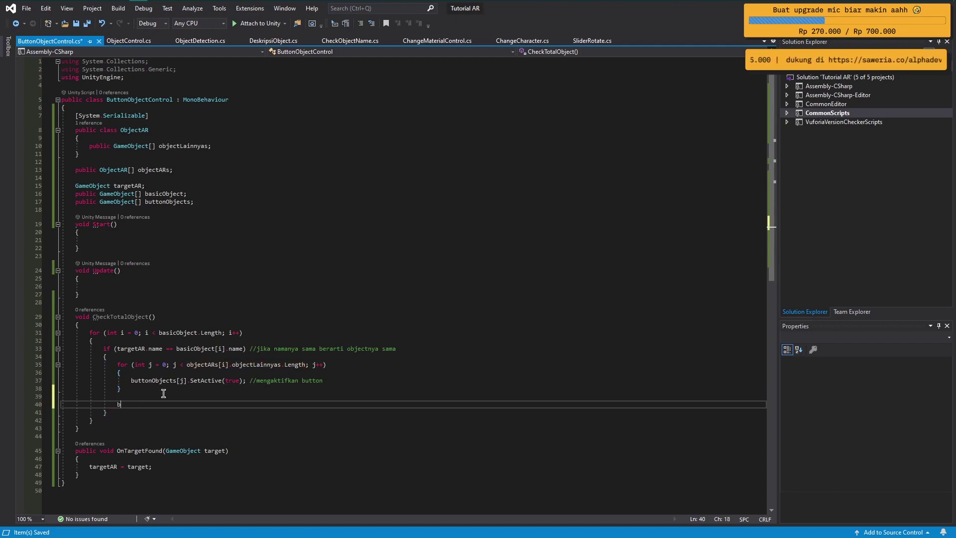
- Add break; after the inner loop to exit the outer loop, and save
type("break;")
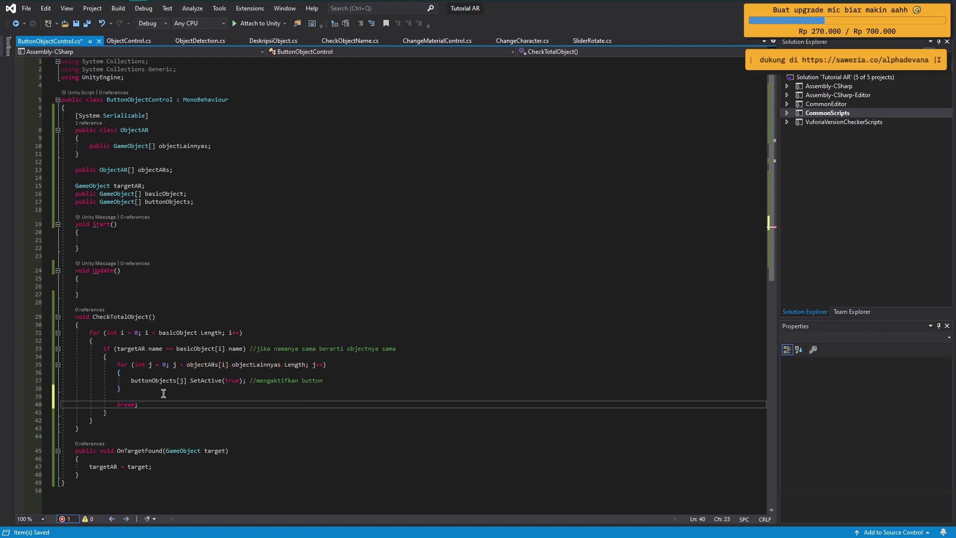
left_click(131, 404)
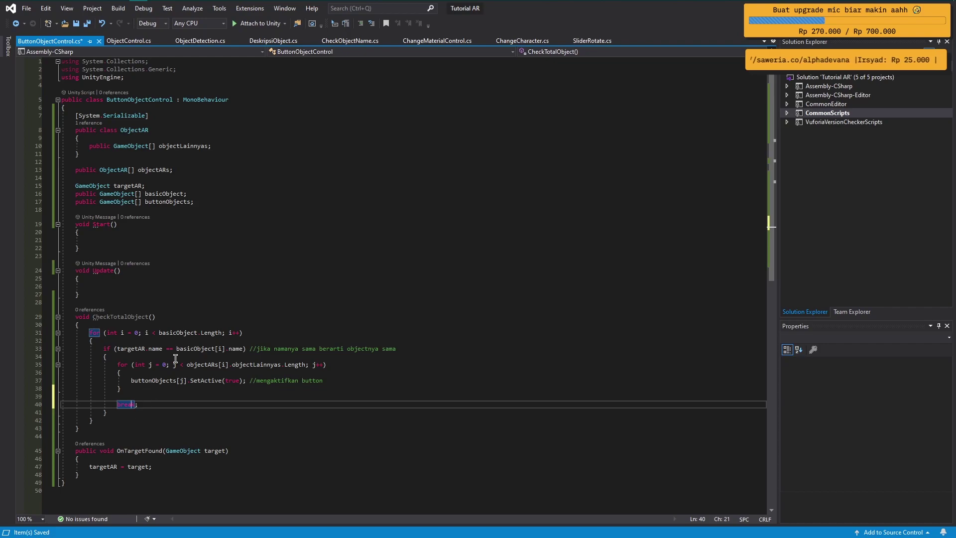
left_click(144, 404)
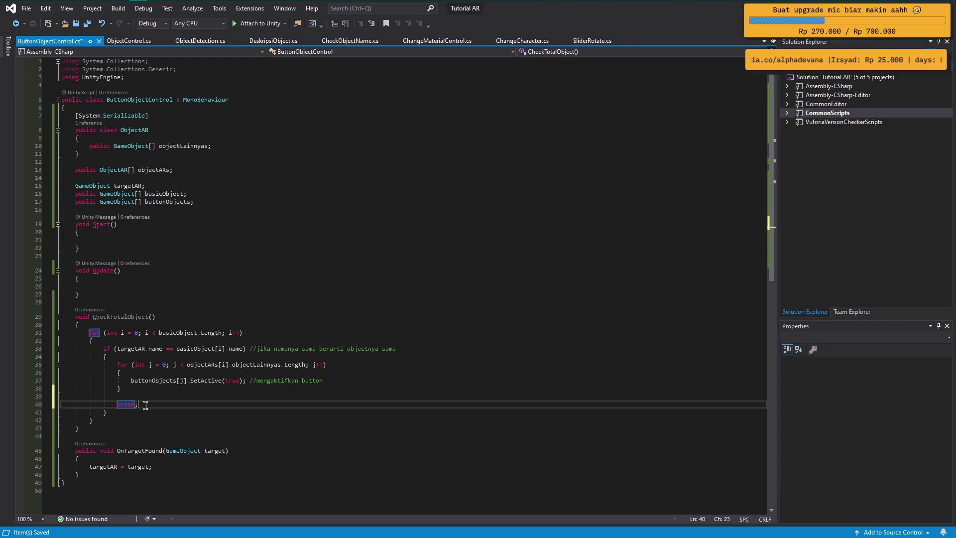
key("ctrl+s")
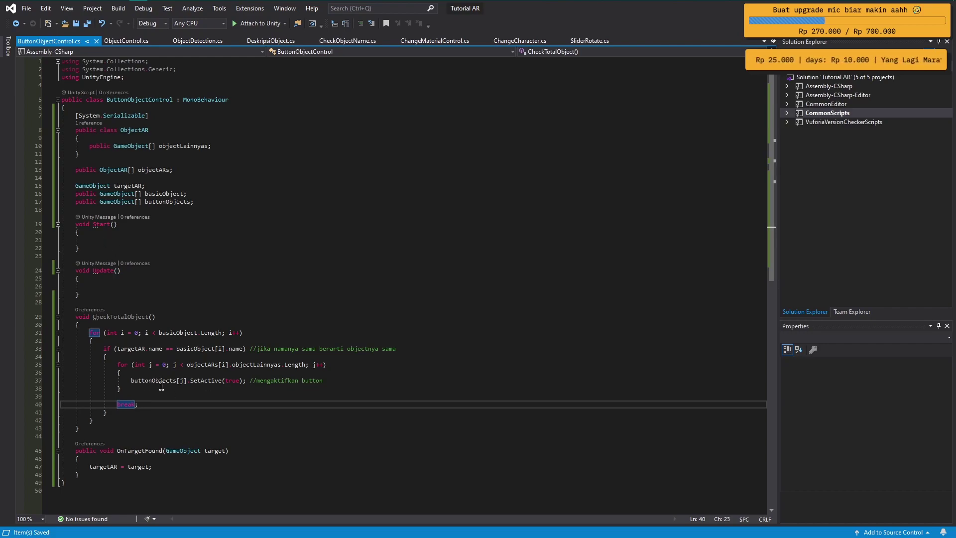
- Call CheckTotalObject() after targetAR = target in OnTargetFound and save
scroll(199, 405, "down", 1)
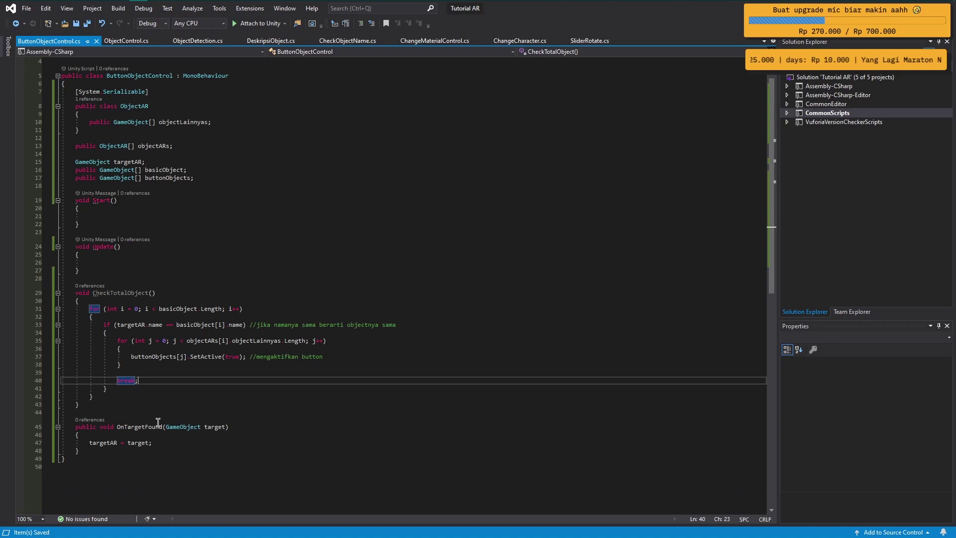
left_click(108, 443)
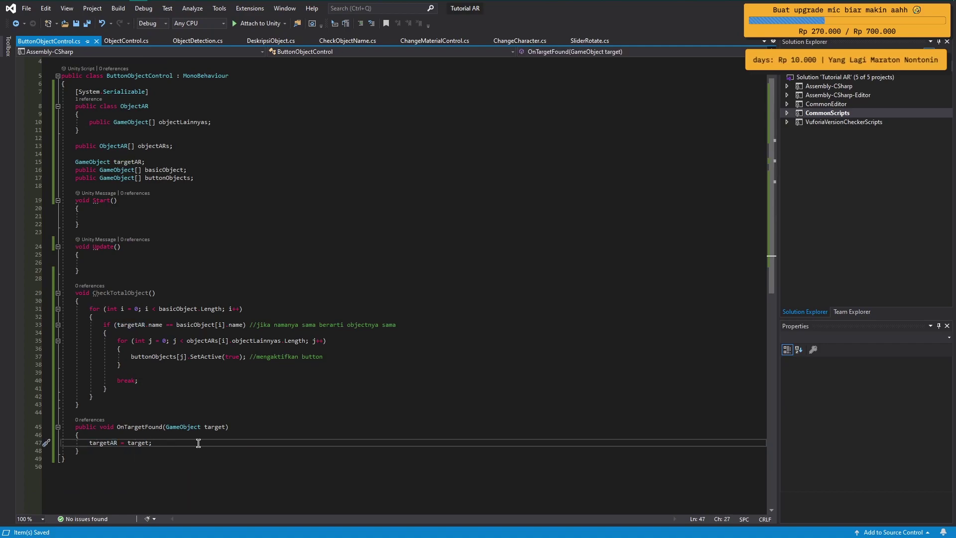
key("Return")
key("Return")
type("c")
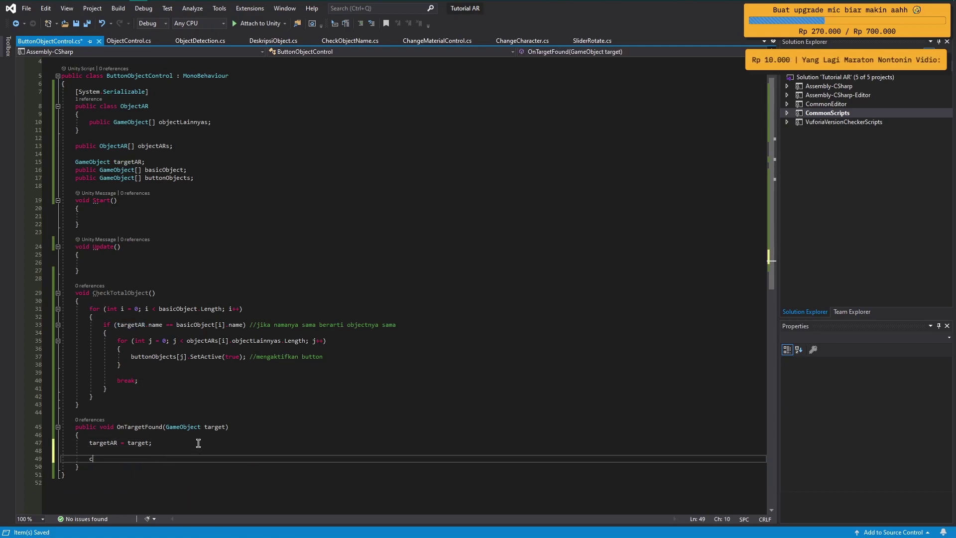
type("hec")
key("Down")
key("Tab")
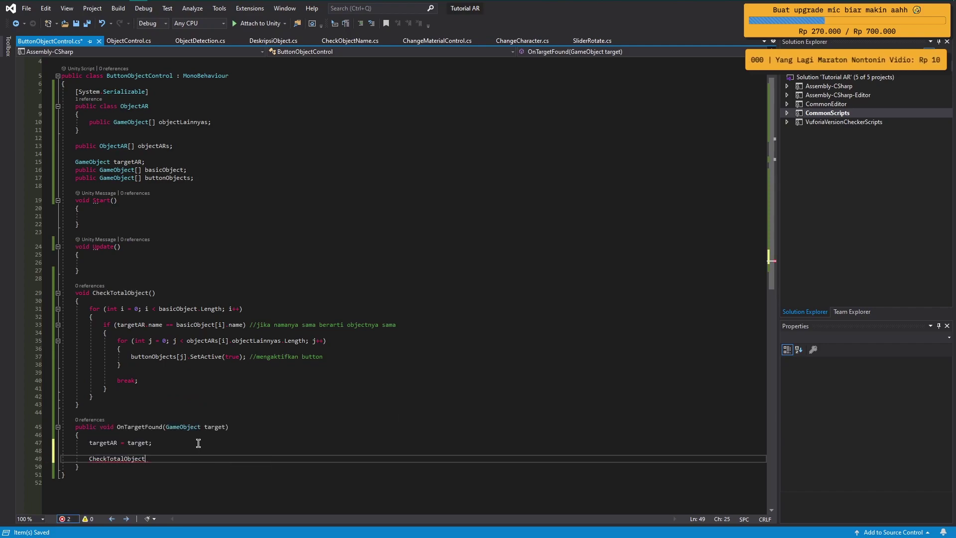
type("();")
key("ctrl+s")
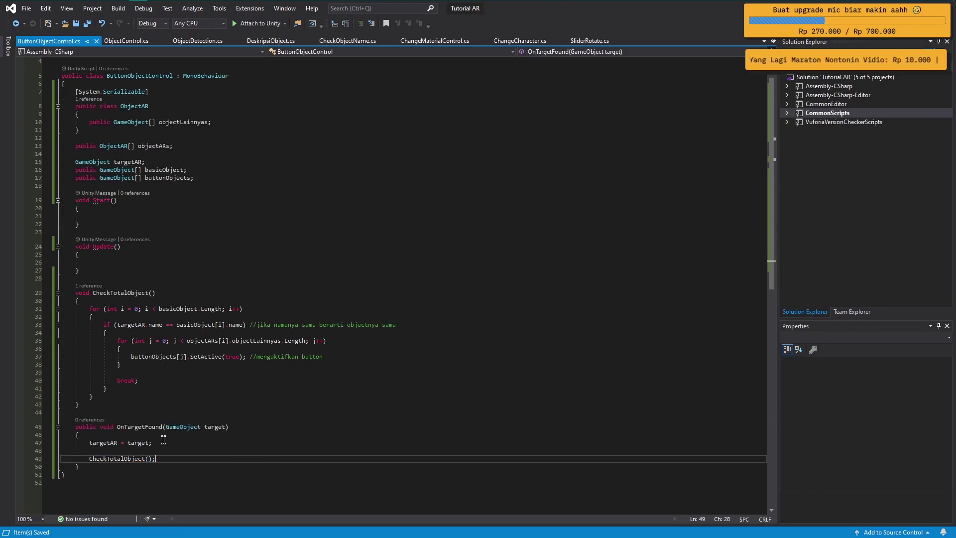
mouse_move(155, 4)
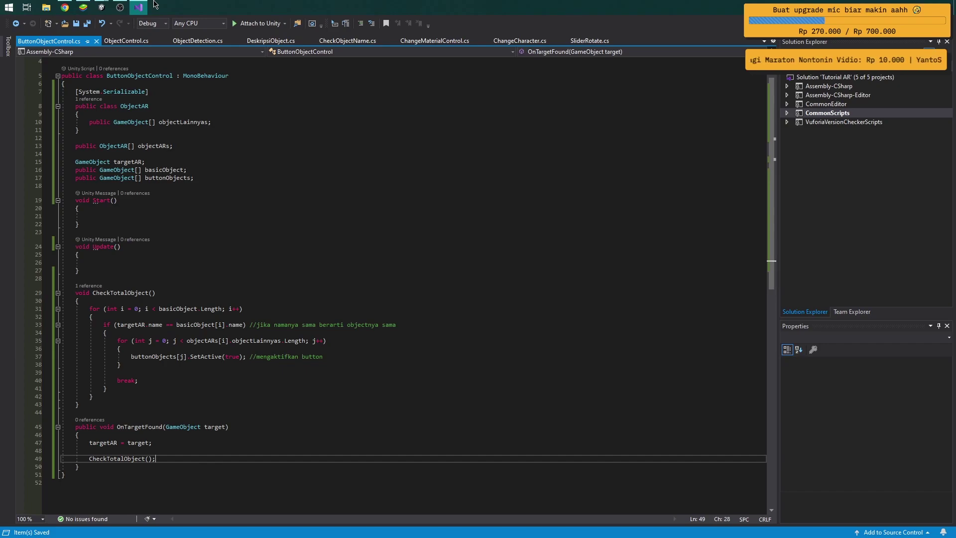
- On the script object, set Basic Object size to 2 with Idle and Idle red
left_click(102, 7)
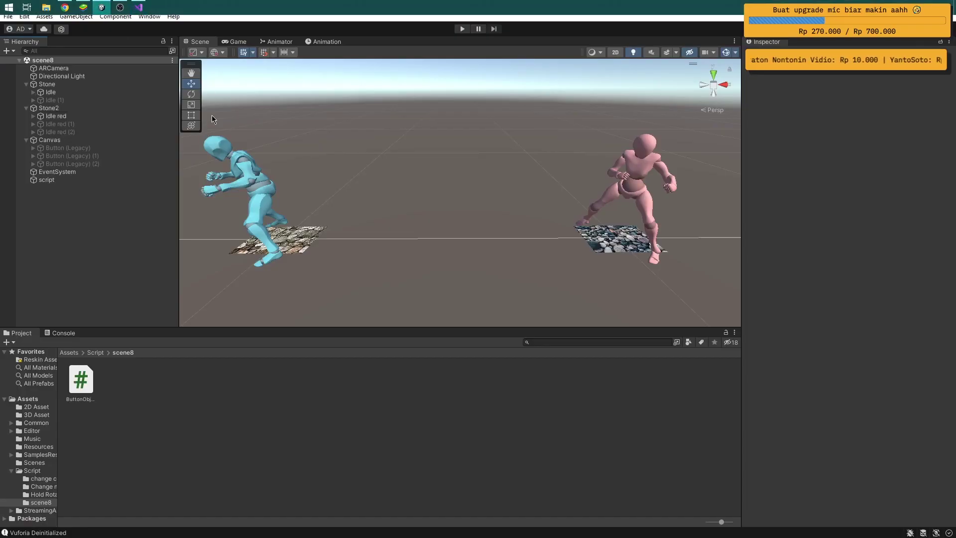
left_click(48, 180)
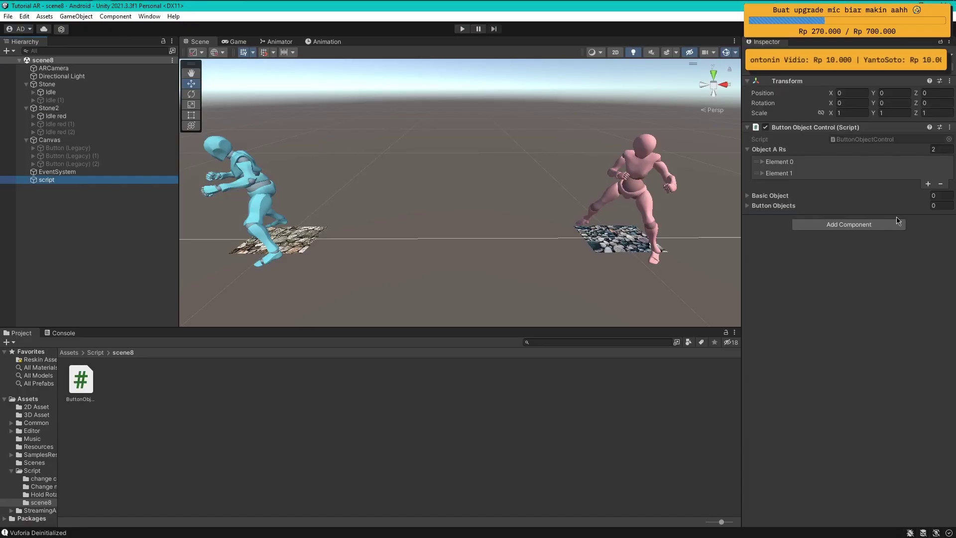
left_click(749, 196)
type("2")
key("Return")
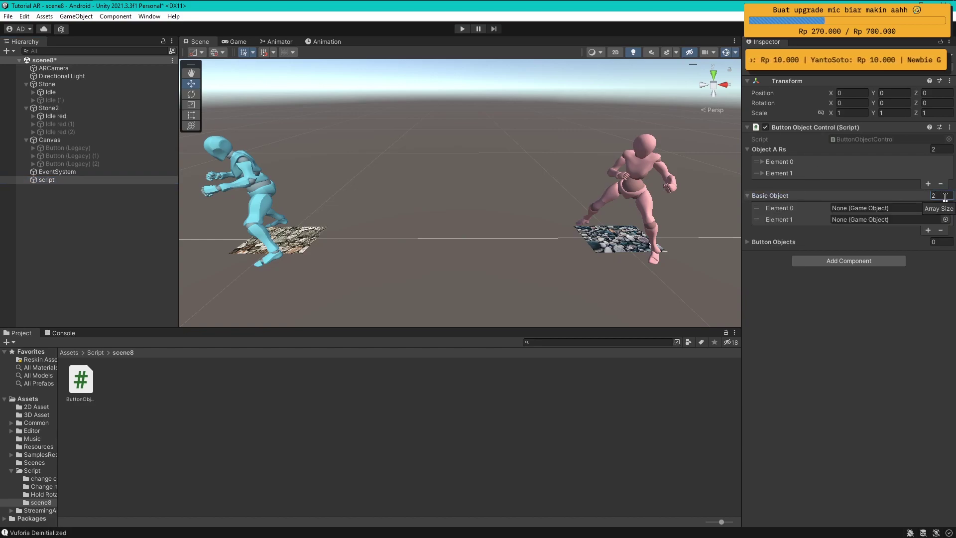
left_click_drag(56, 96, 887, 207)
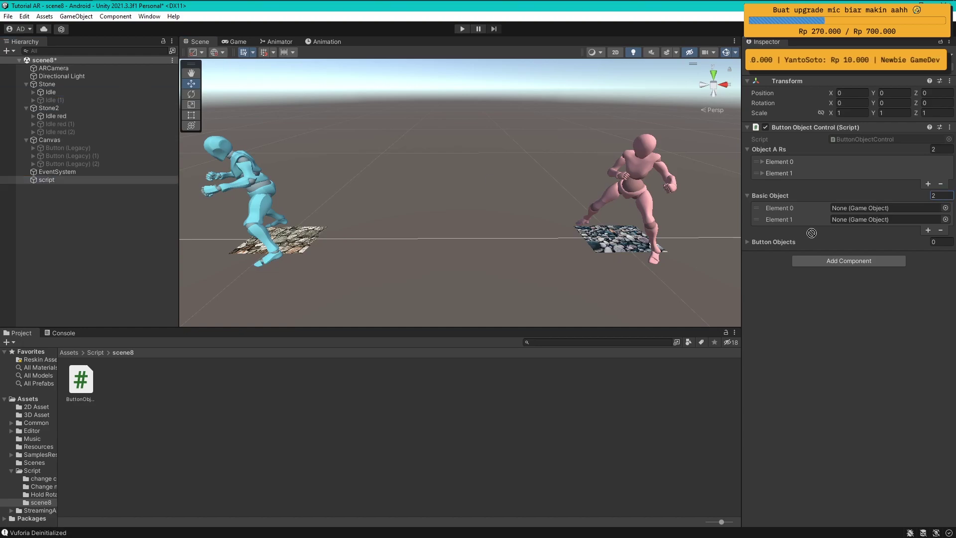
left_click(54, 117)
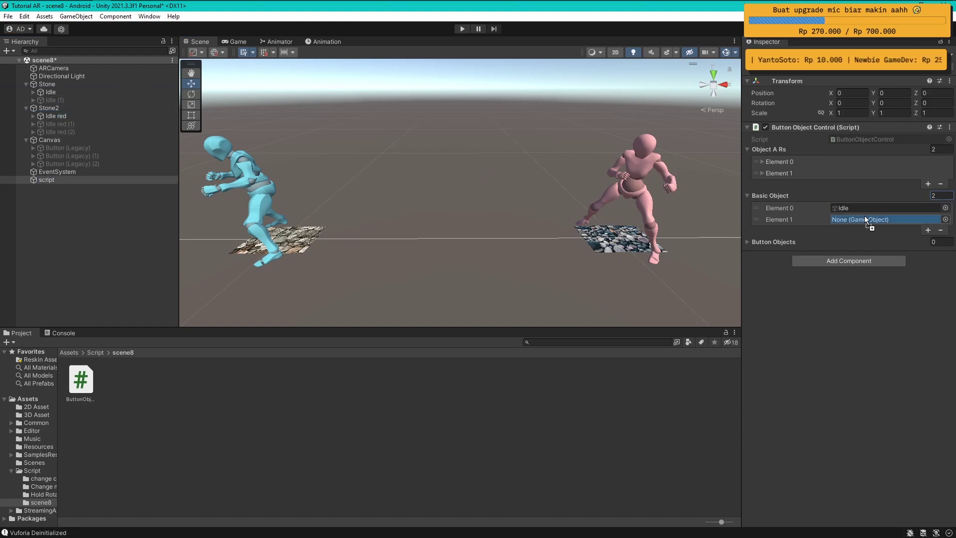
left_click_drag(54, 117, 864, 216)
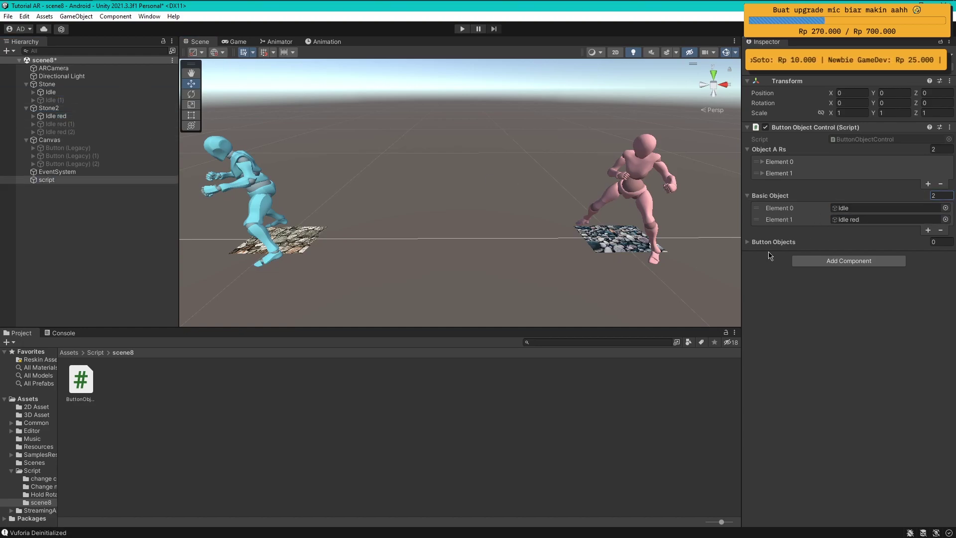
- Set Button Objects size to 3 and assign Button (Legacy), (1) and (2) in order
left_click(748, 242)
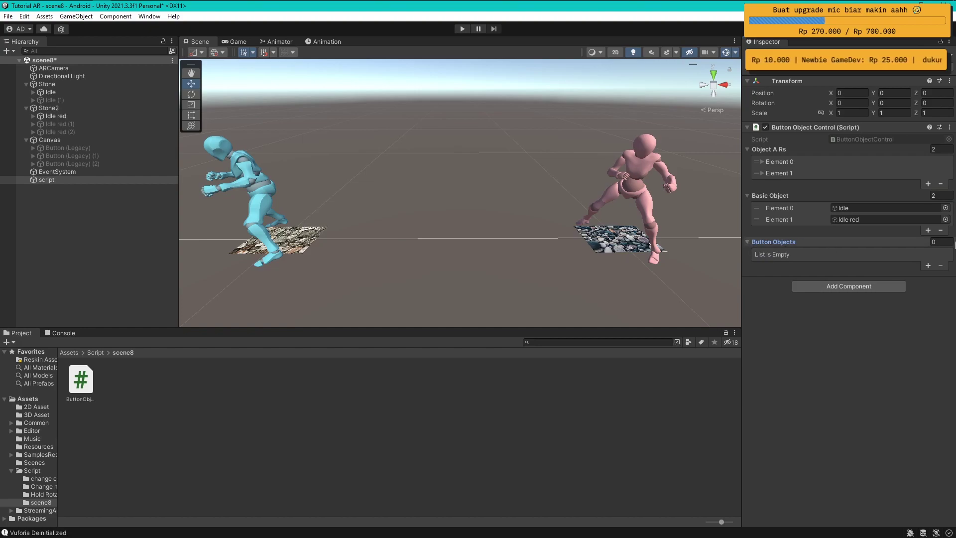
type("3")
key("Return")
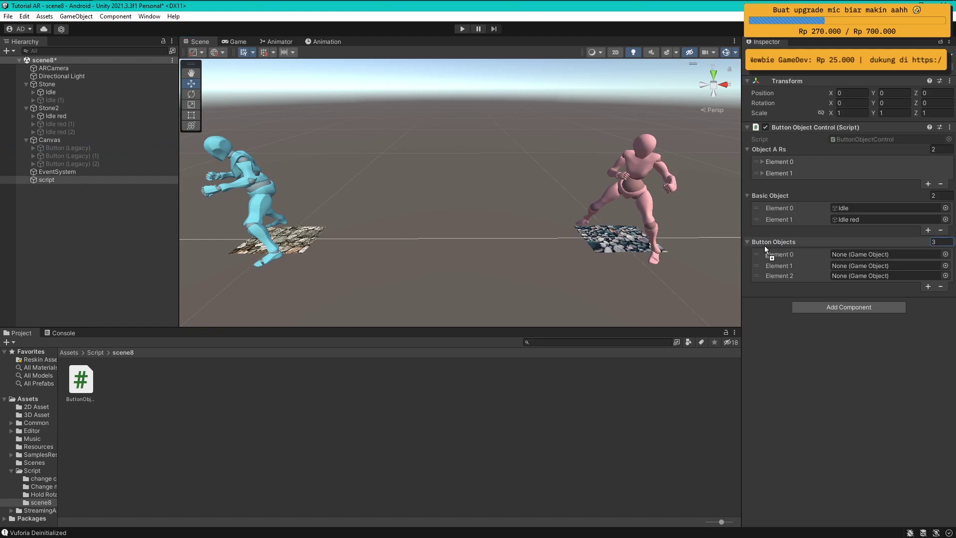
left_click_drag(70, 148, 876, 254)
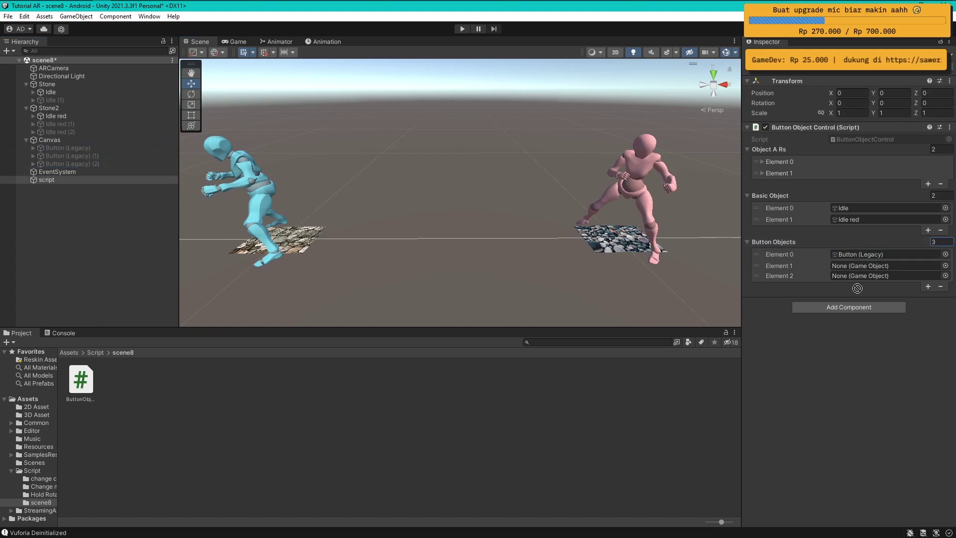
left_click_drag(123, 164, 858, 276)
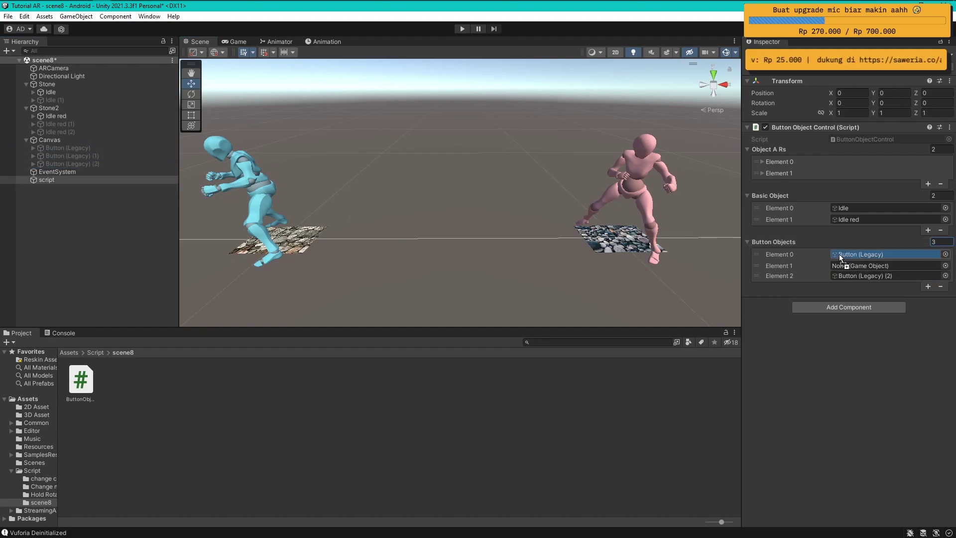
left_click_drag(80, 157, 859, 266)
left_click(74, 223)
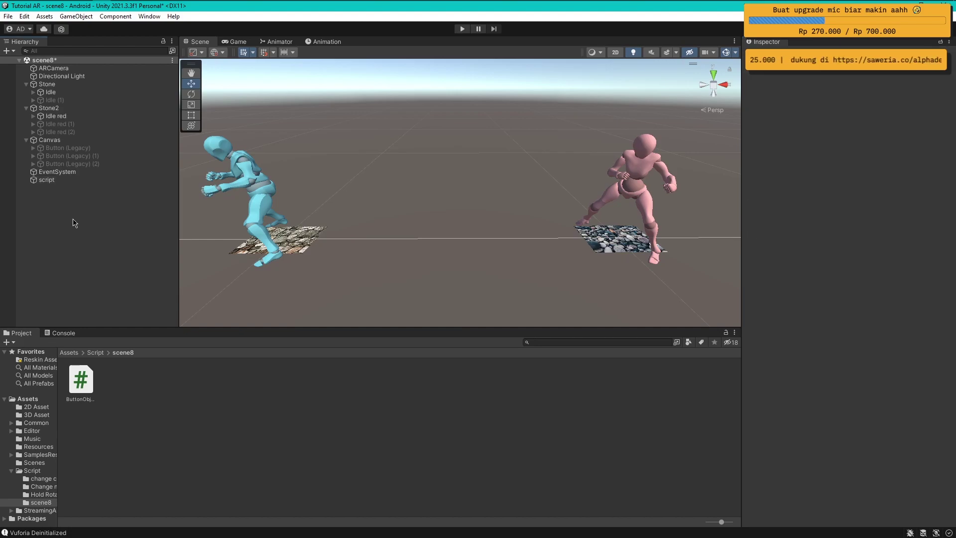
left_click(463, 29)
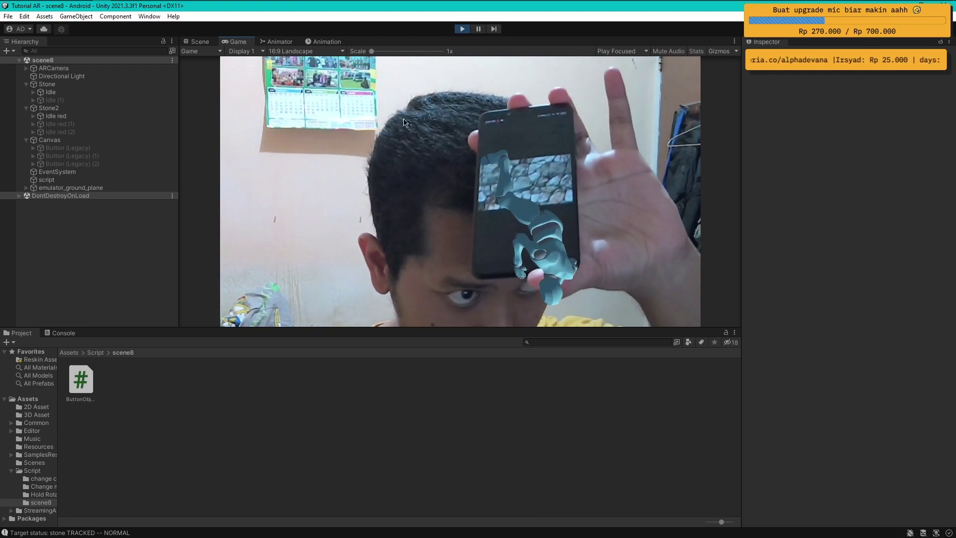
left_click(202, 42)
left_click(225, 44)
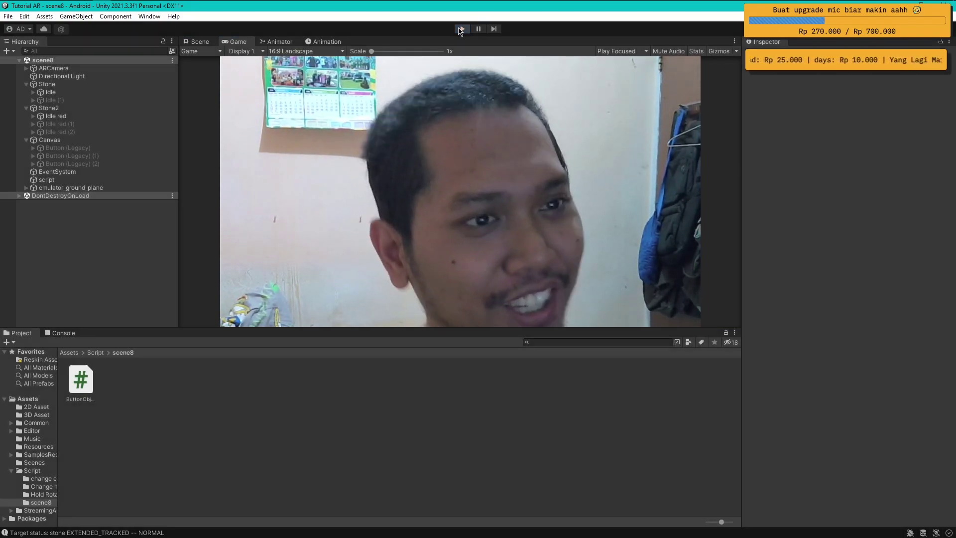
left_click(65, 84)
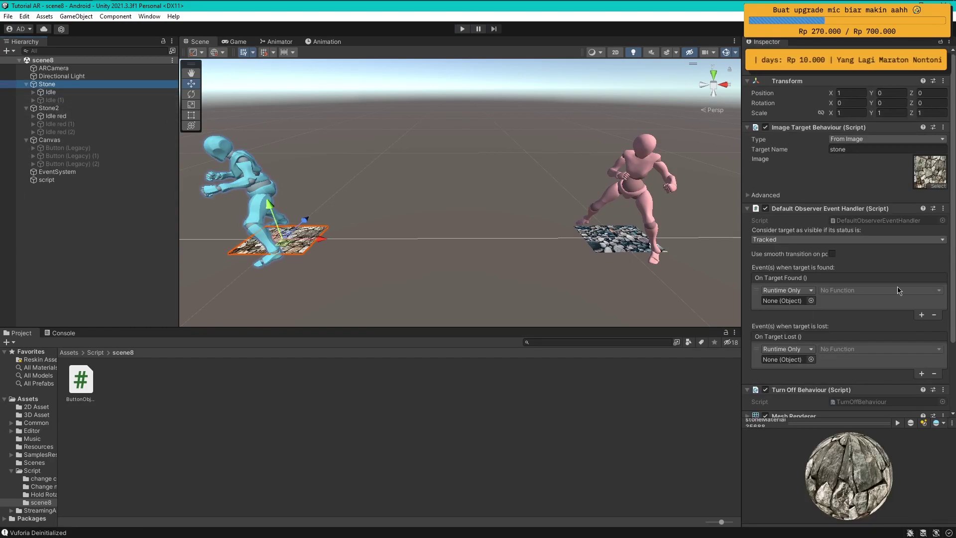
- Remove the existing On Target Found and On Target Lost entries from Stone2 and Stone
left_click(62, 108)
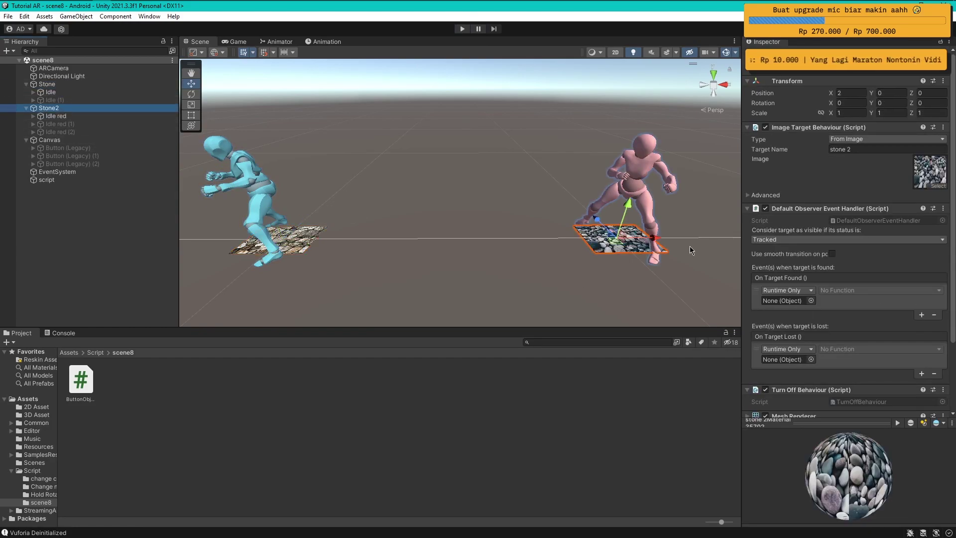
left_click(934, 314)
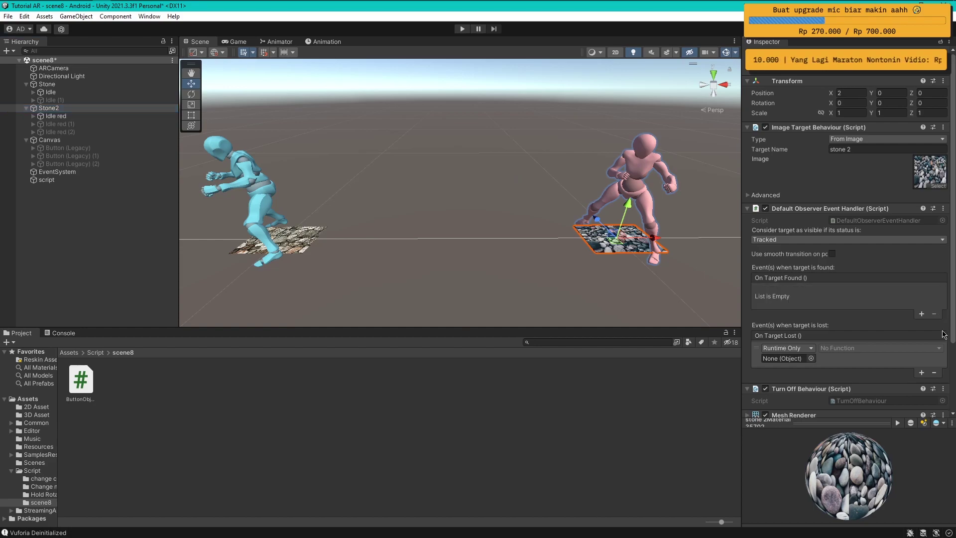
left_click(936, 374)
left_click(47, 84)
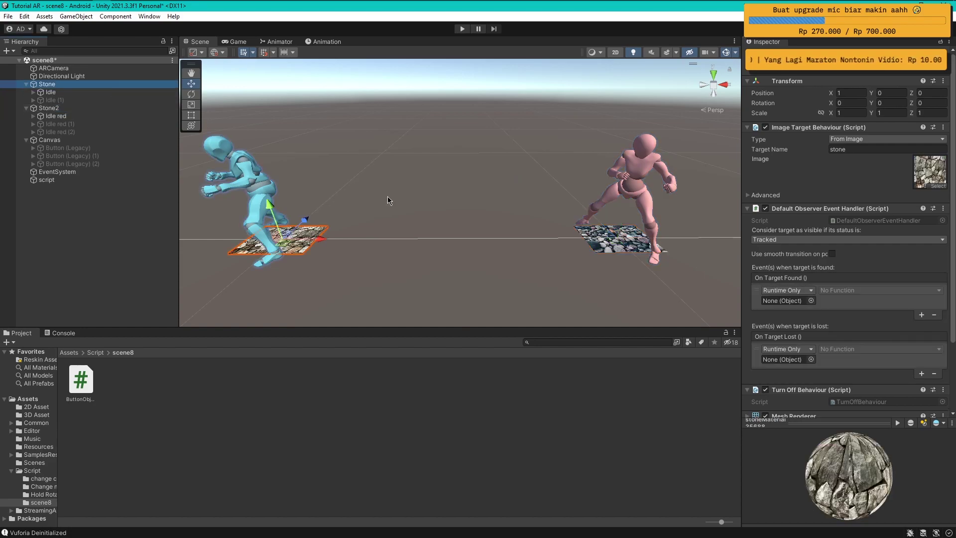
left_click(935, 314)
left_click(934, 372)
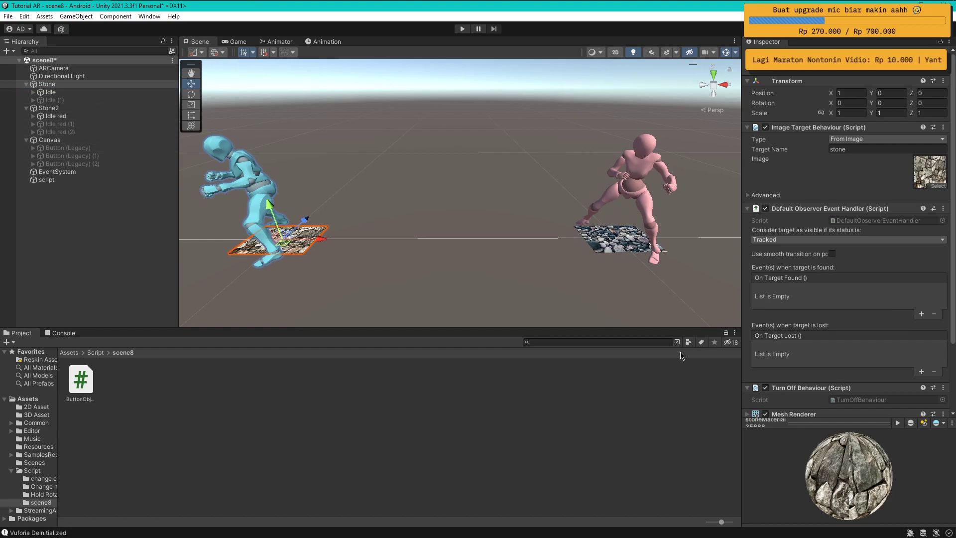
- Make Stone's On Target Found call ButtonObjectControl.OnTargetFound on the script object
left_click(921, 314)
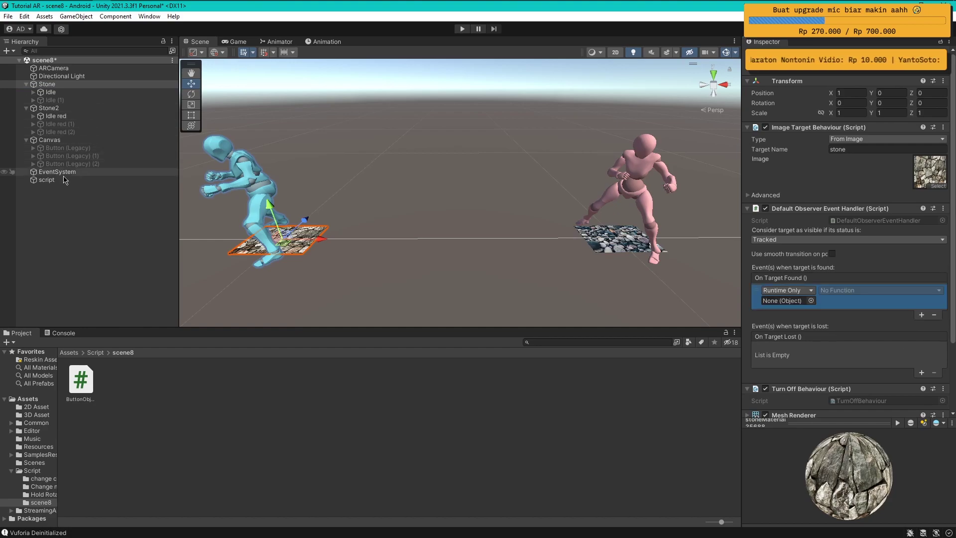
left_click_drag(48, 180, 786, 300)
left_click(837, 290)
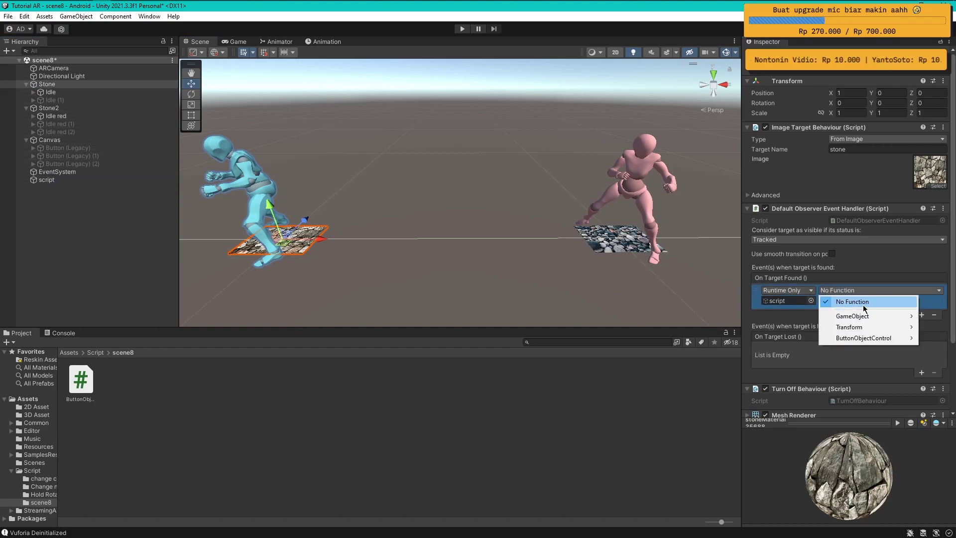
mouse_move(863, 340)
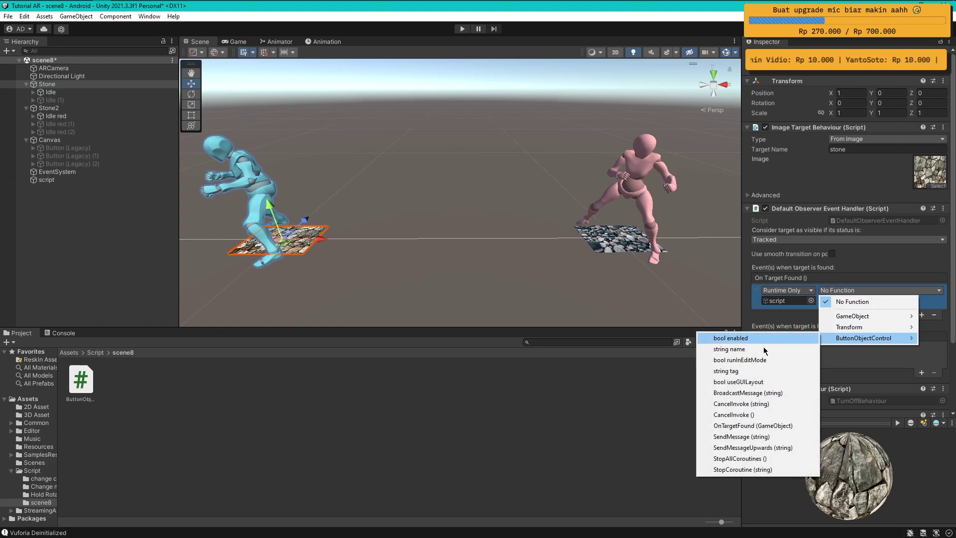
left_click(745, 427)
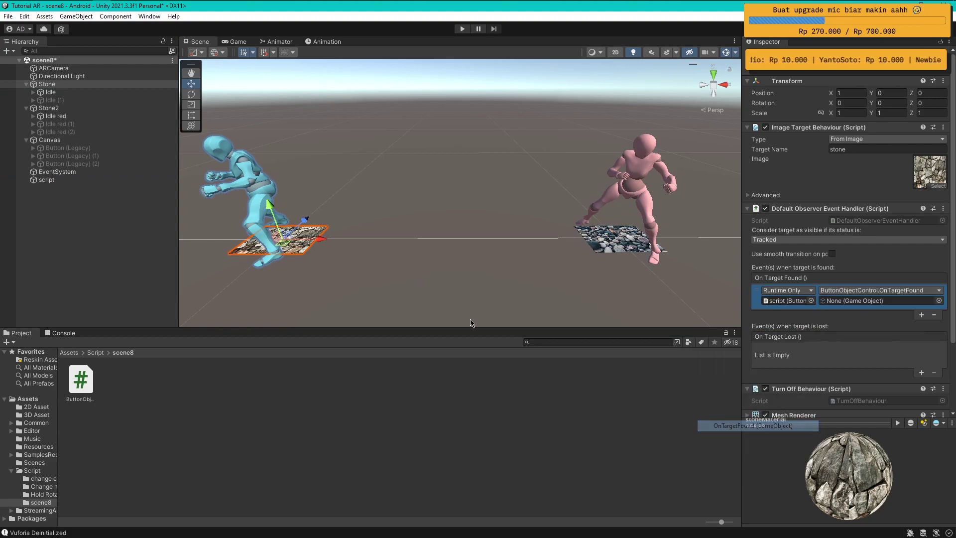
- Make Stone2's On Target Found call ButtonObjectControl.OnTargetFound on the script object
left_click(49, 108)
left_click(922, 314)
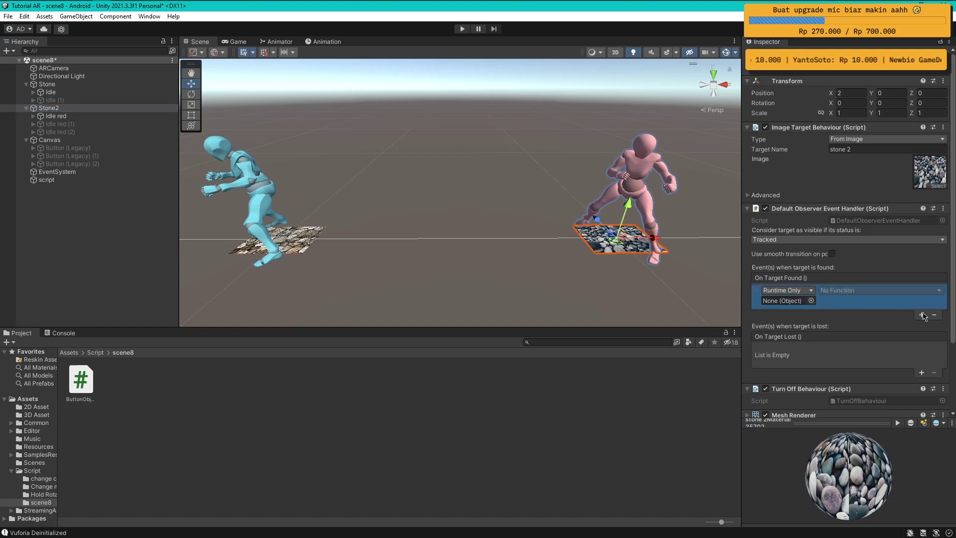
left_click_drag(46, 180, 786, 310)
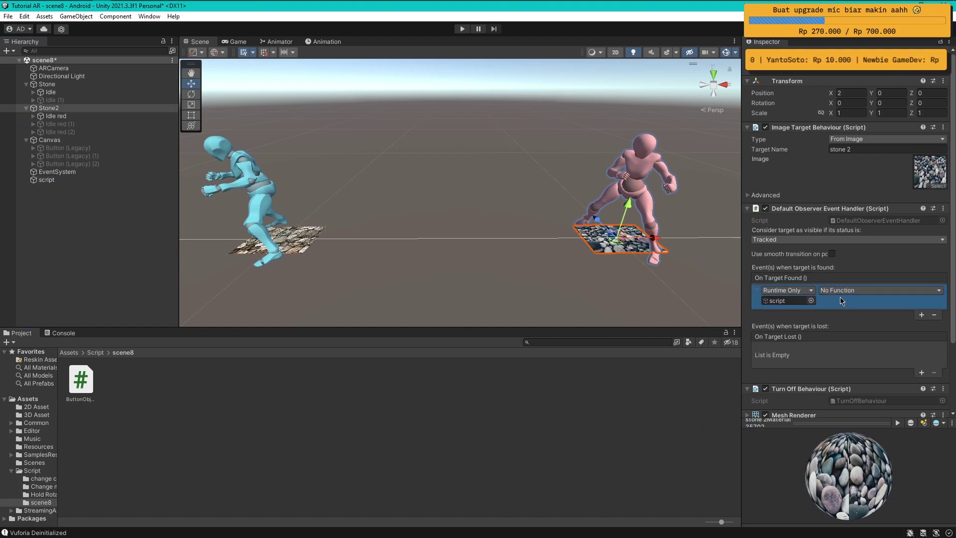
left_click(841, 290)
mouse_move(864, 337)
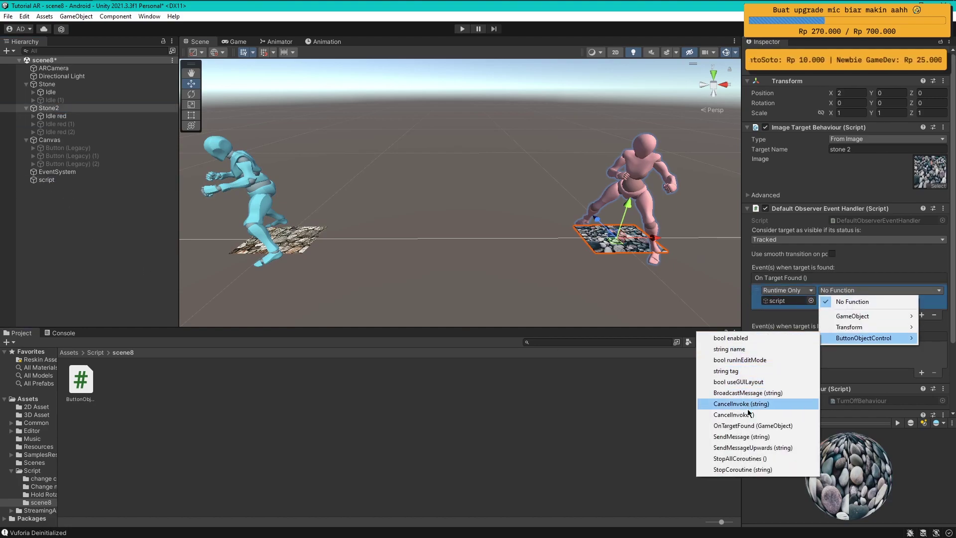
left_click(743, 427)
left_click(114, 254)
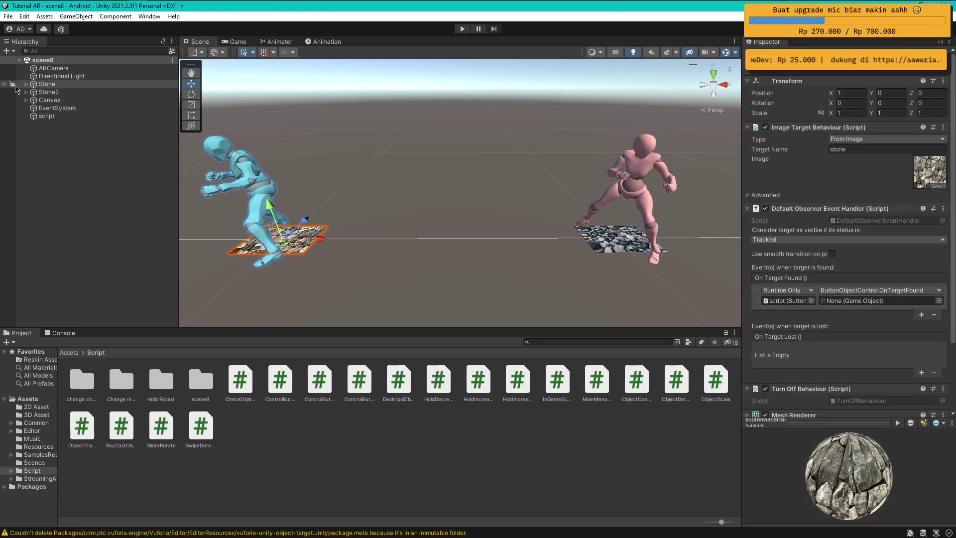
- Pass Idle as Stone's event argument and Idle red as Stone2's
left_click(25, 85)
left_click(47, 84)
left_click(26, 108)
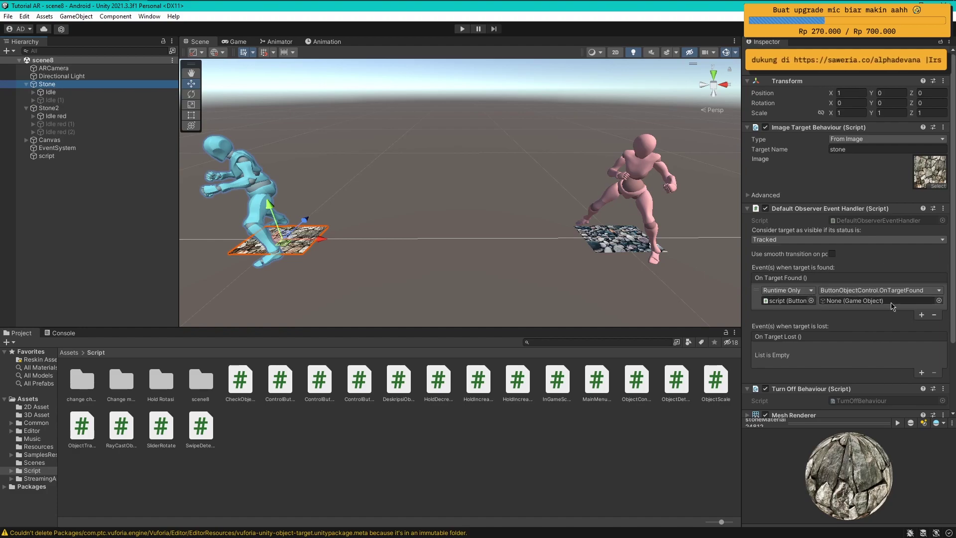
left_click_drag(47, 84, 849, 301)
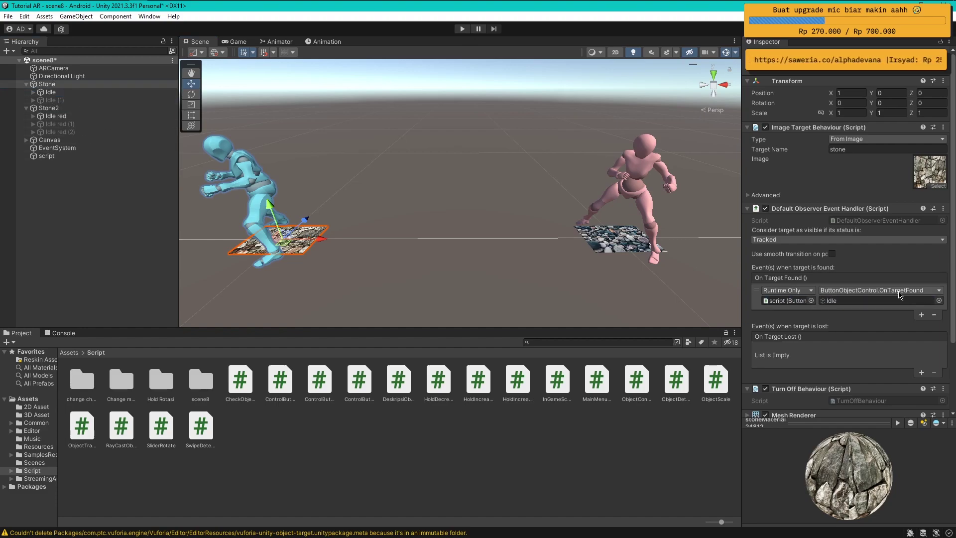
left_click(51, 109)
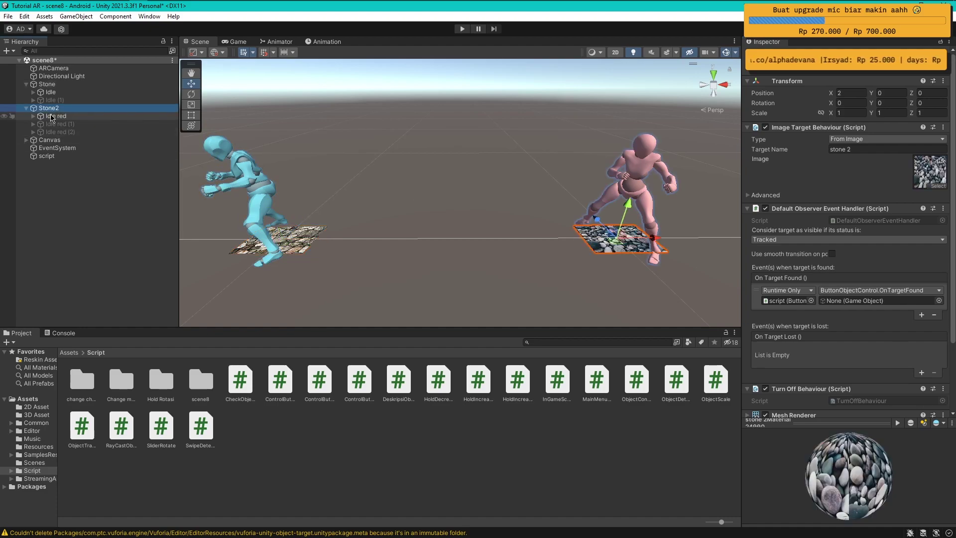
left_click_drag(99, 118, 849, 301)
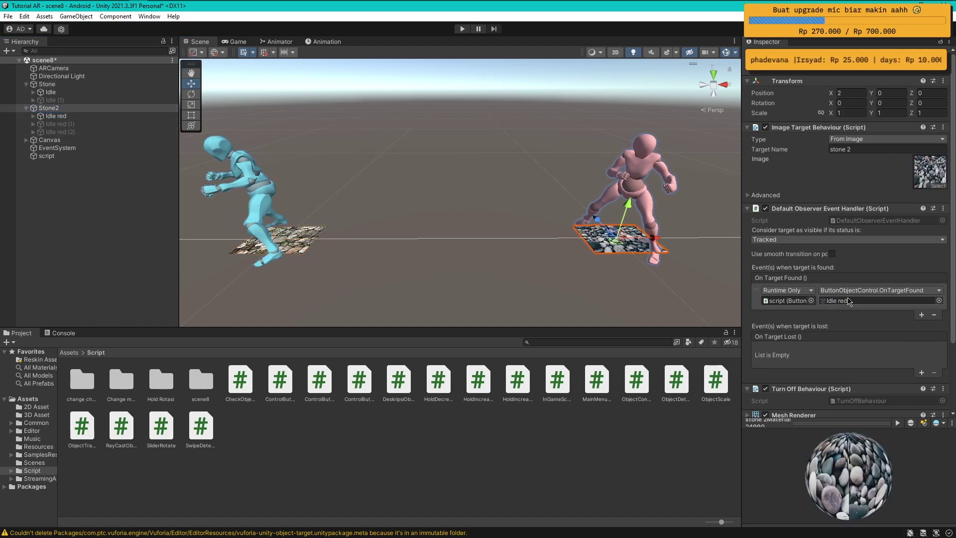
left_click(130, 207)
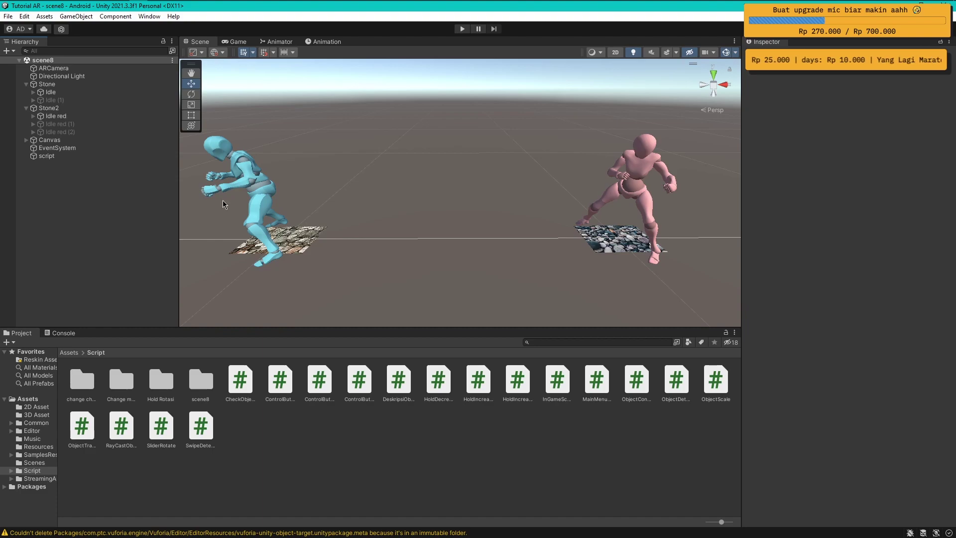
- Play-test the AR scene again, then stop it once the buttons respond to Stone and Stone2
left_click(463, 30)
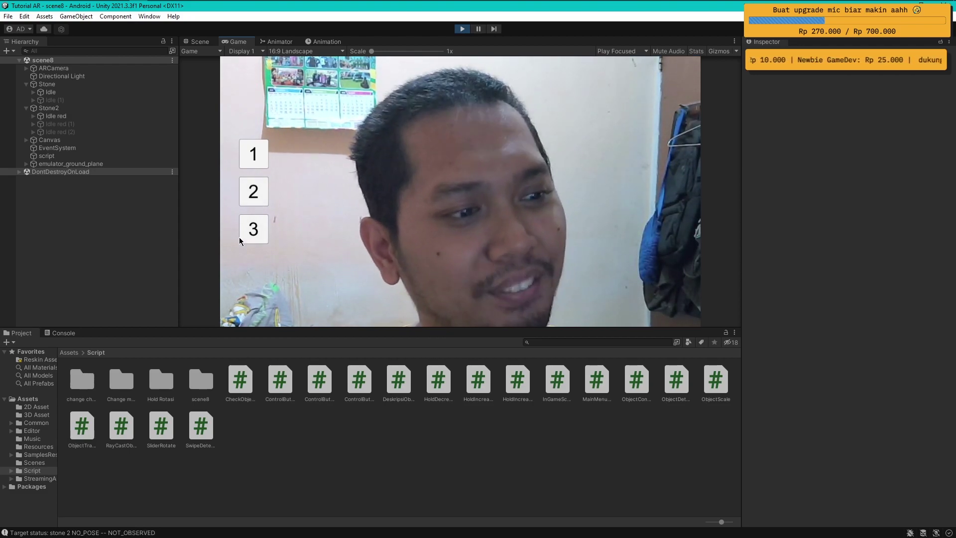
left_click(461, 30)
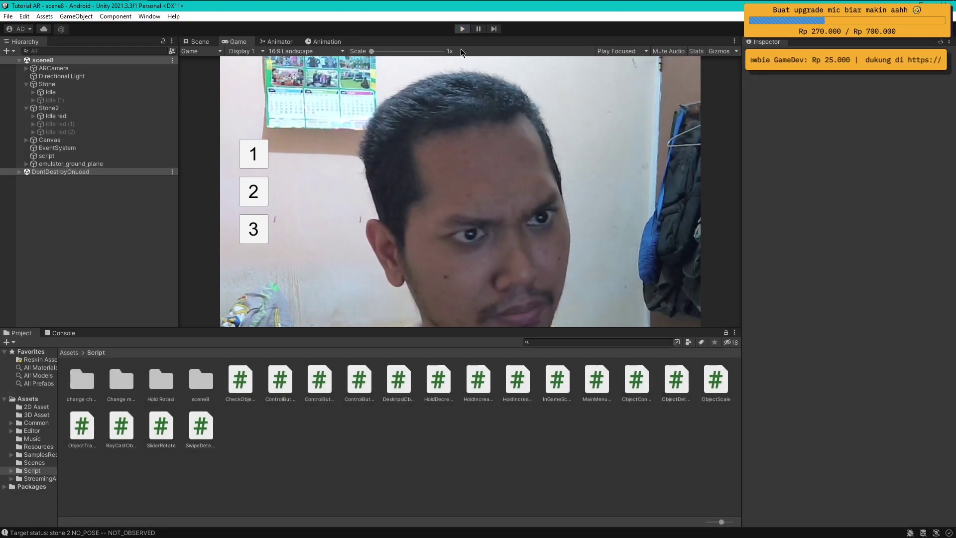
- Add a public void OnTargetLost() method below OnTargetFound in ButtonObjectControl
key("alt+Tab")
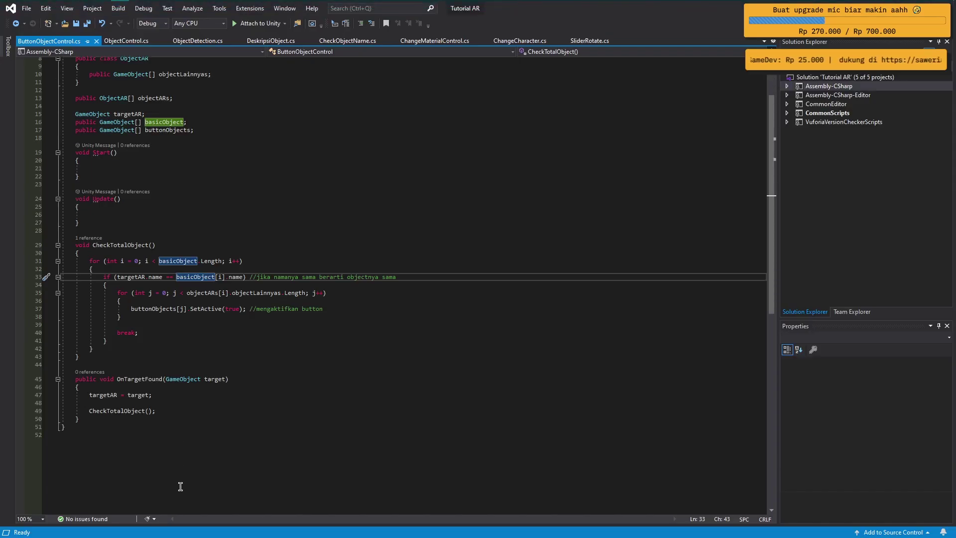
left_click(100, 424)
scroll(198, 431, "down", 2)
key("Return")
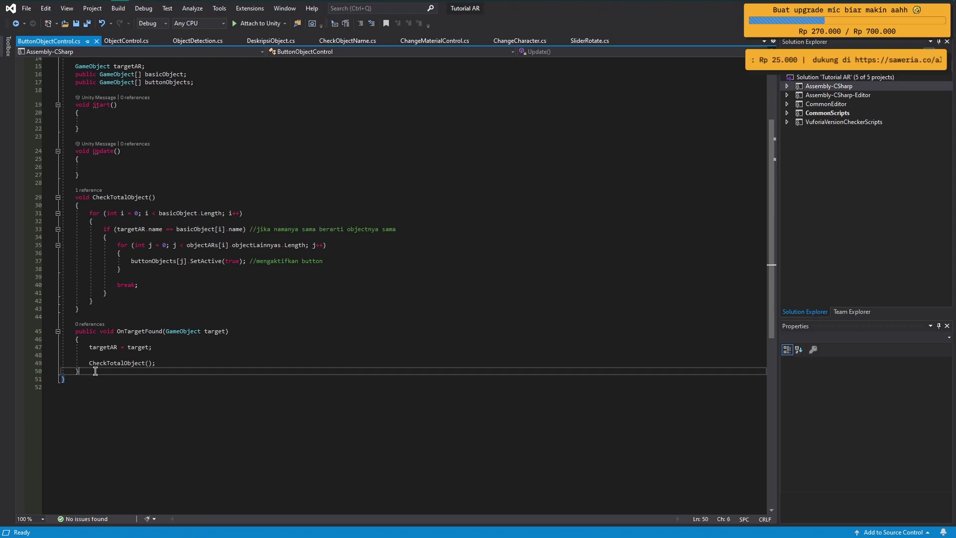
key("Return")
type("public vo")
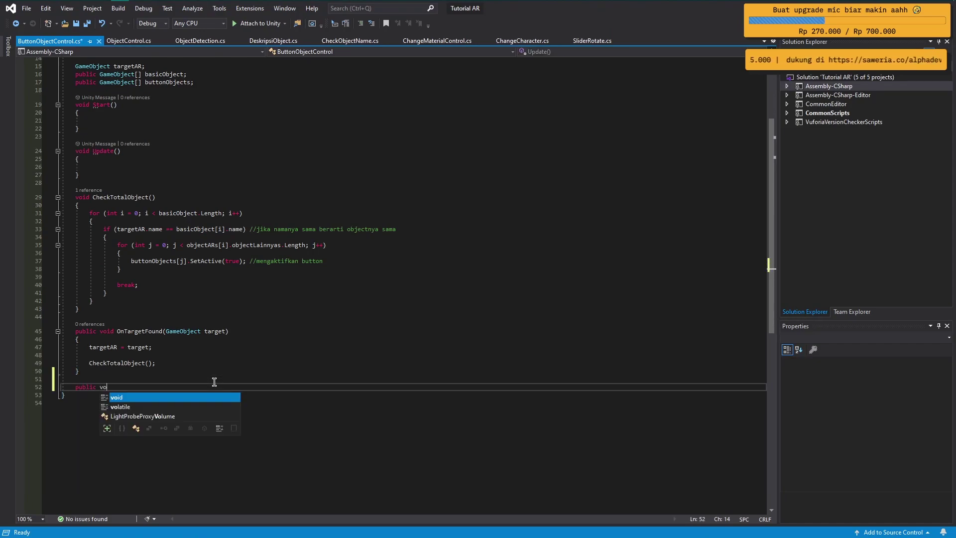
type("id OnTarg")
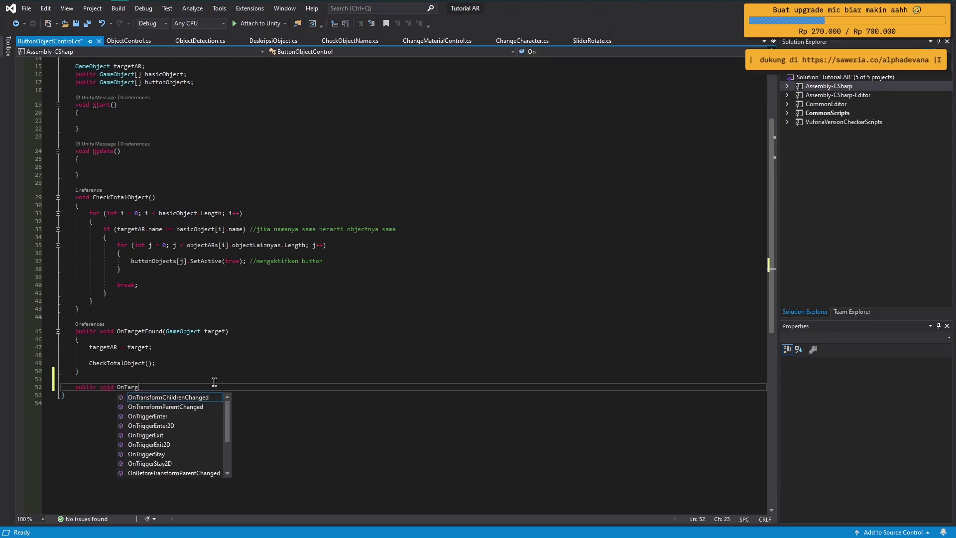
type("etLost()")
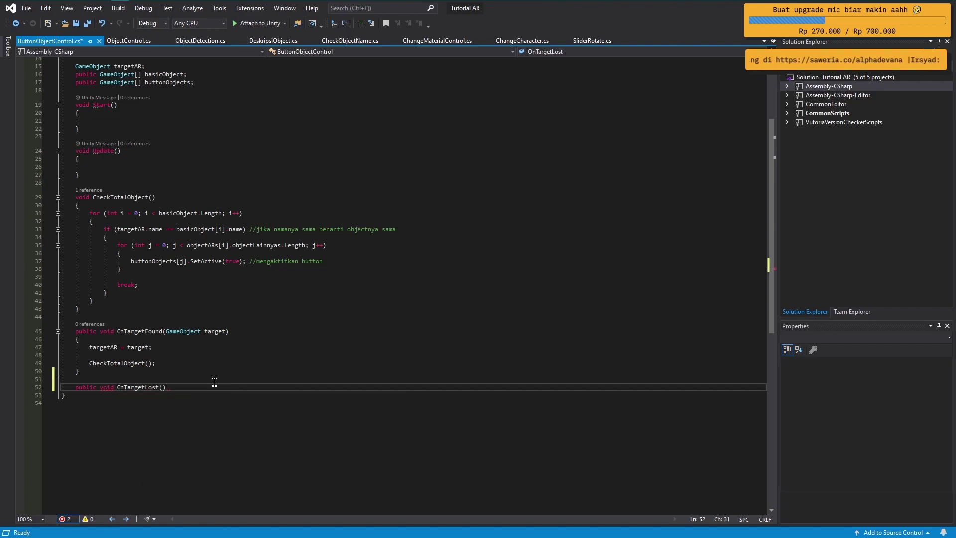
key("Return")
key("Return")
type("for")
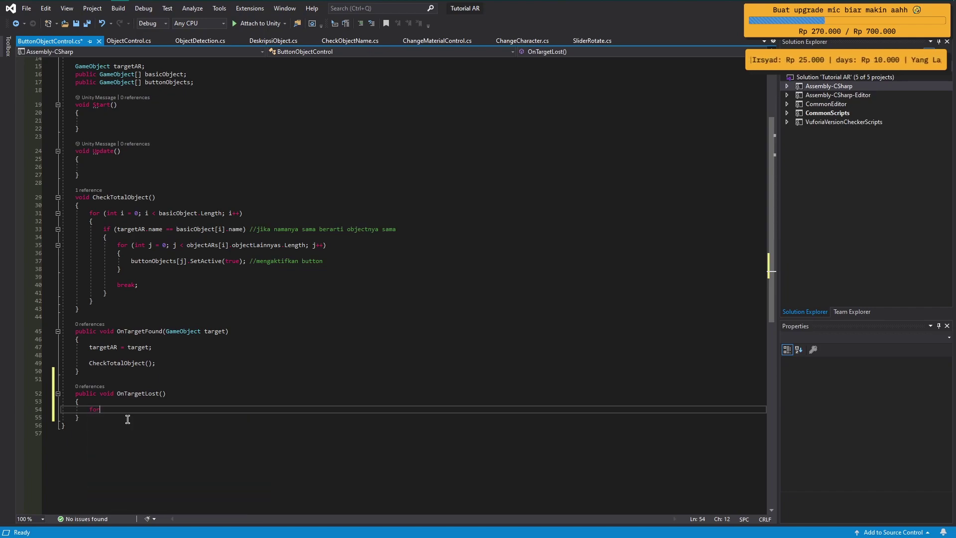
- Insert a for loop over buttonObjects.Length inside OnTargetLost
key("Tab")
key("Tab")
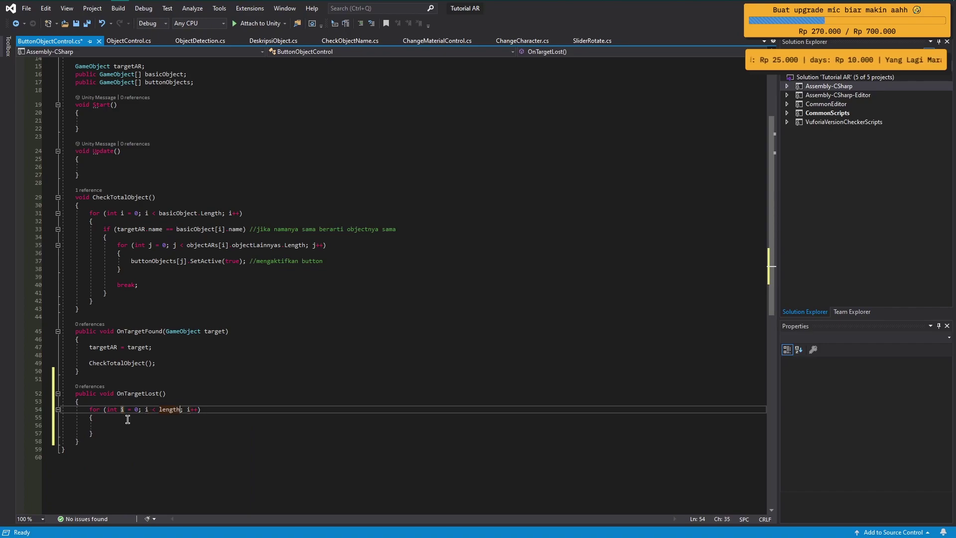
key("shift+Left")
key("shift+Left")
key("shift+Left")
type("butt")
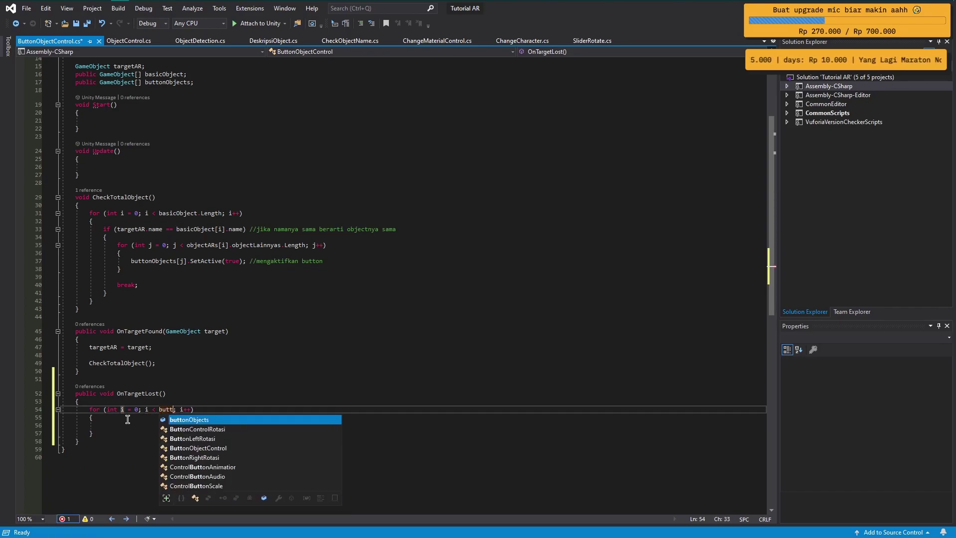
key("Tab")
type("L")
key("Tab")
key("Return")
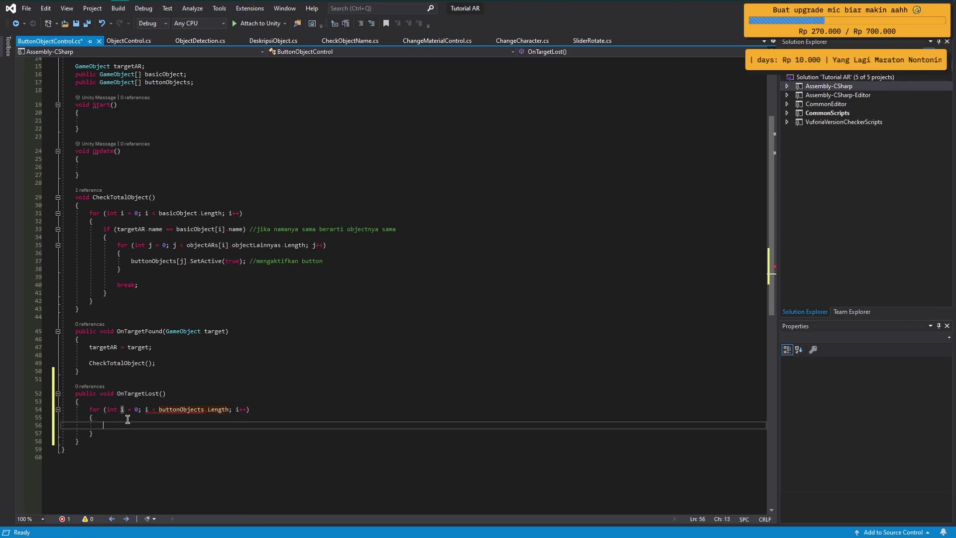
- Make the loop body call buttonObjects[i].SetActive(false) and save the script
type("butt")
key("Tab")
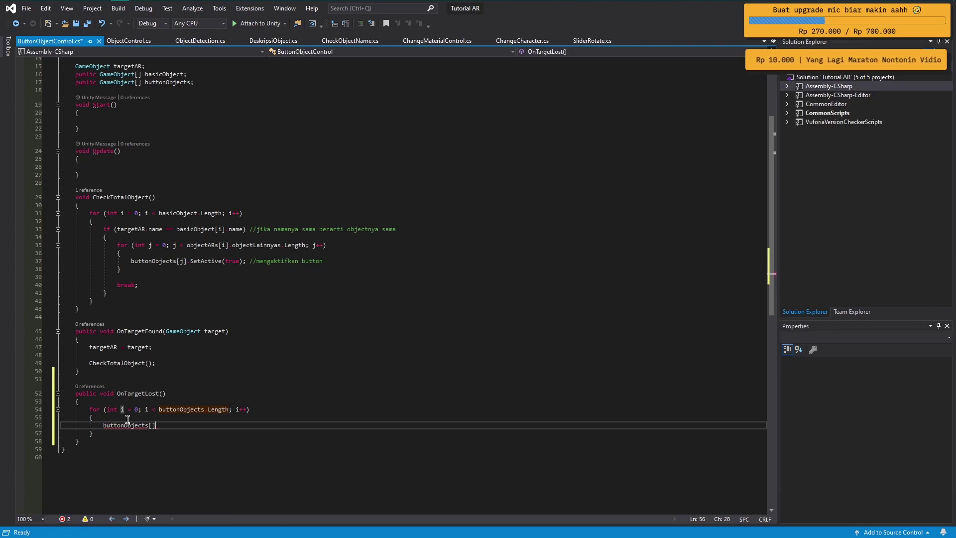
type("i")
key("Escape")
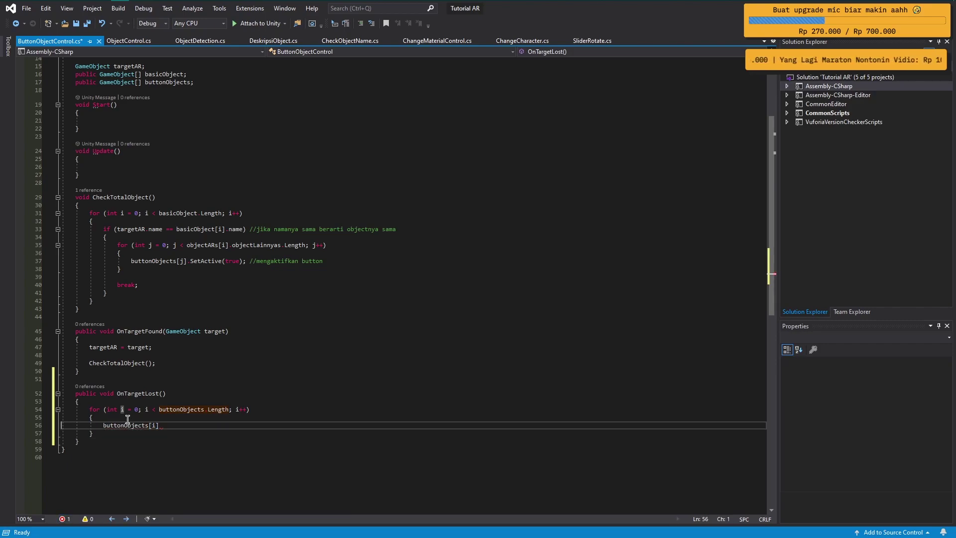
left_click(127, 420)
key("Down")
type(".")
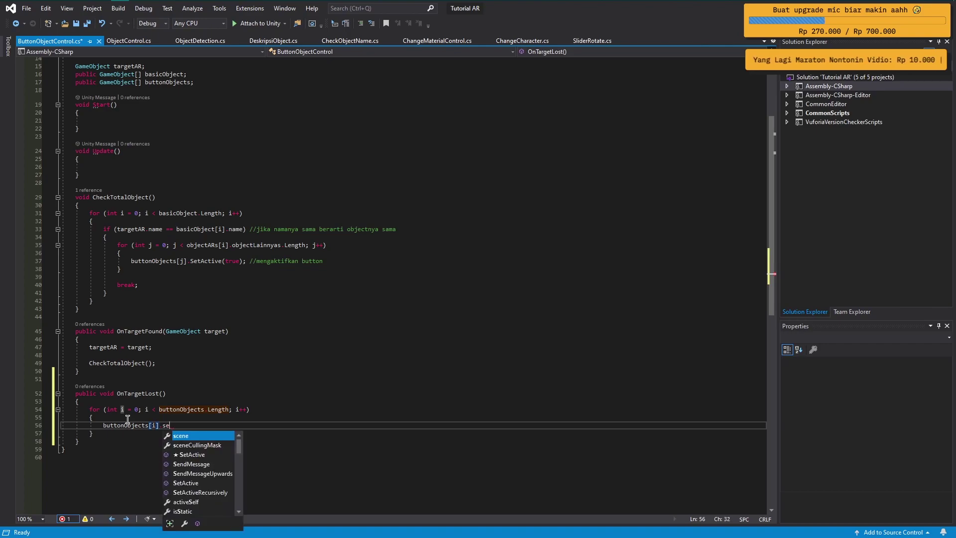
type("Set")
key("Tab")
type("false)")
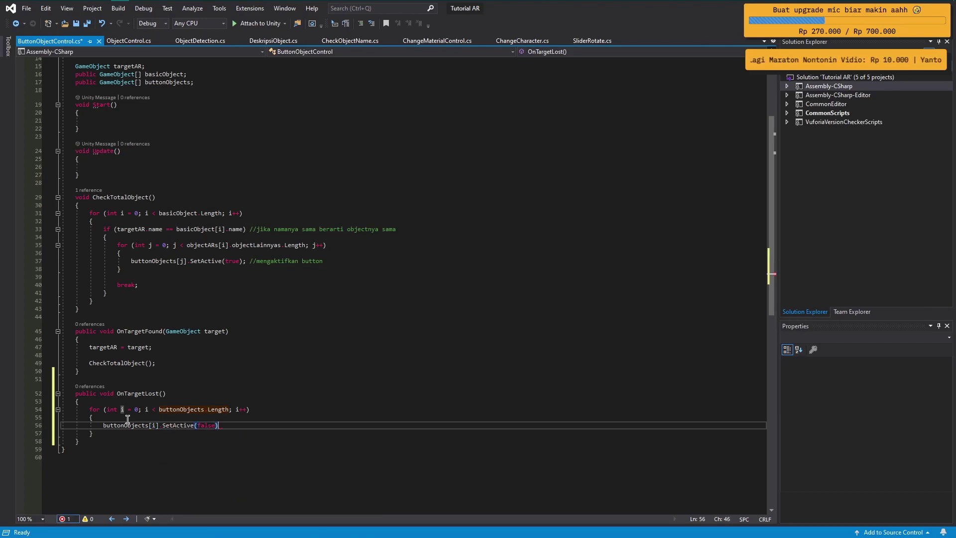
key("ctrl+s")
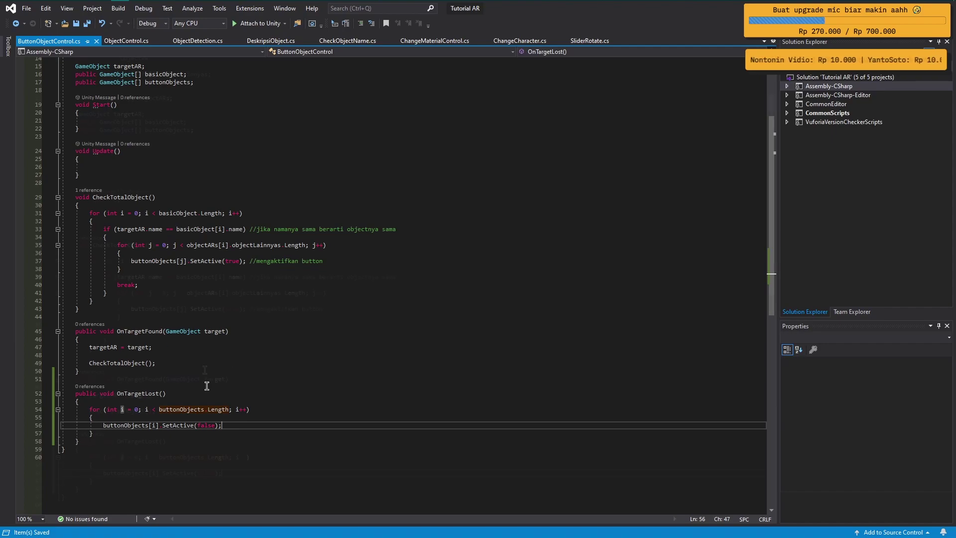
scroll(206, 386, "up", 2)
- Declare public void ButtonChangeObject(int indexObject) with empty braces right after Update()
scroll(175, 343, "up", 1)
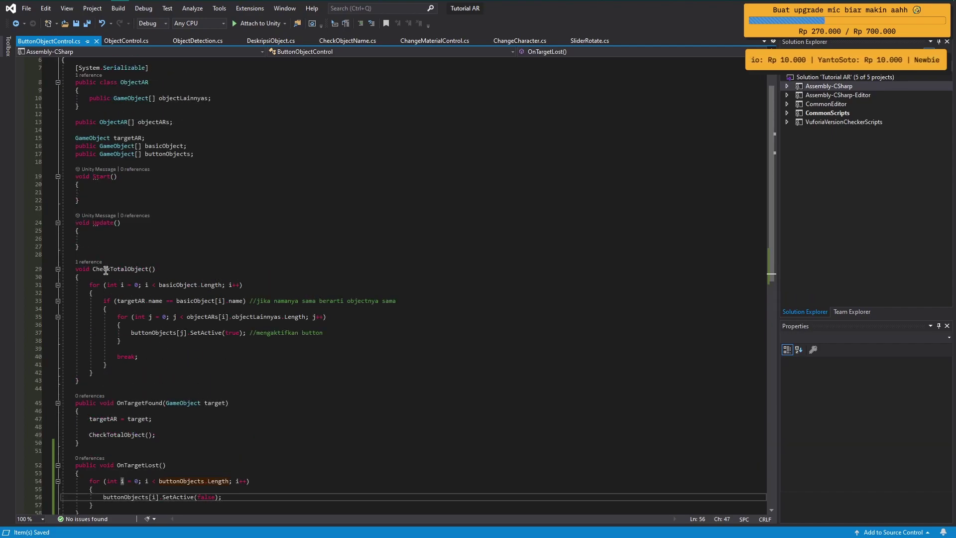
left_click(98, 246)
key("Return")
key("Return")
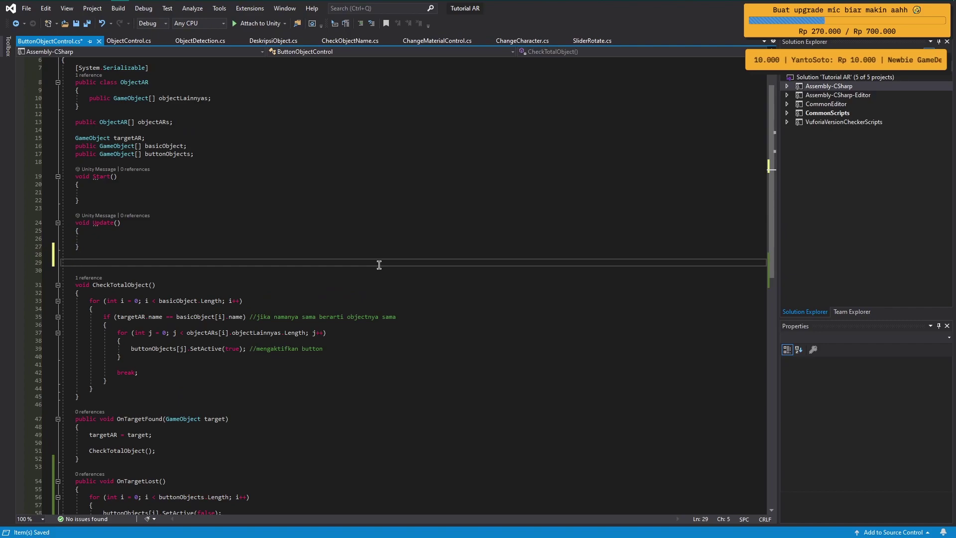
type("public ")
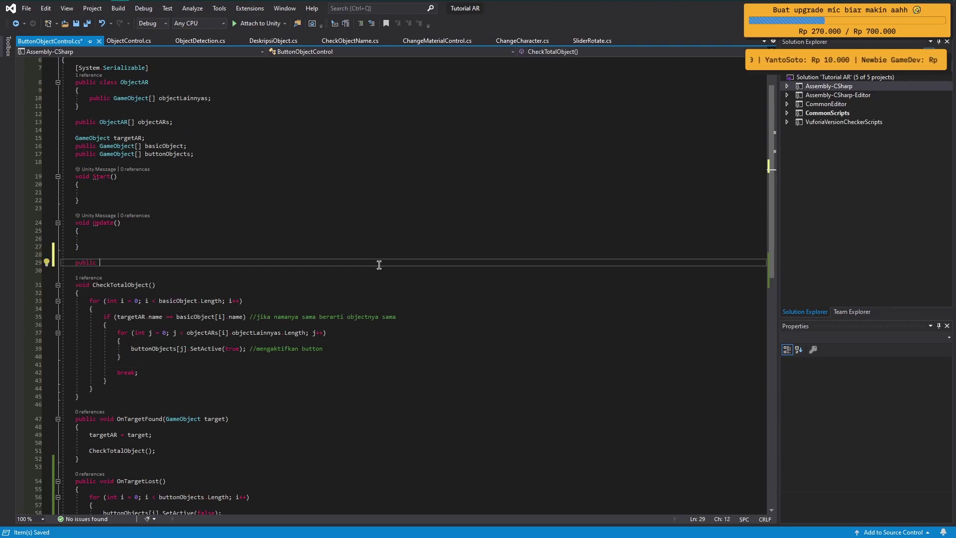
type("void Button")
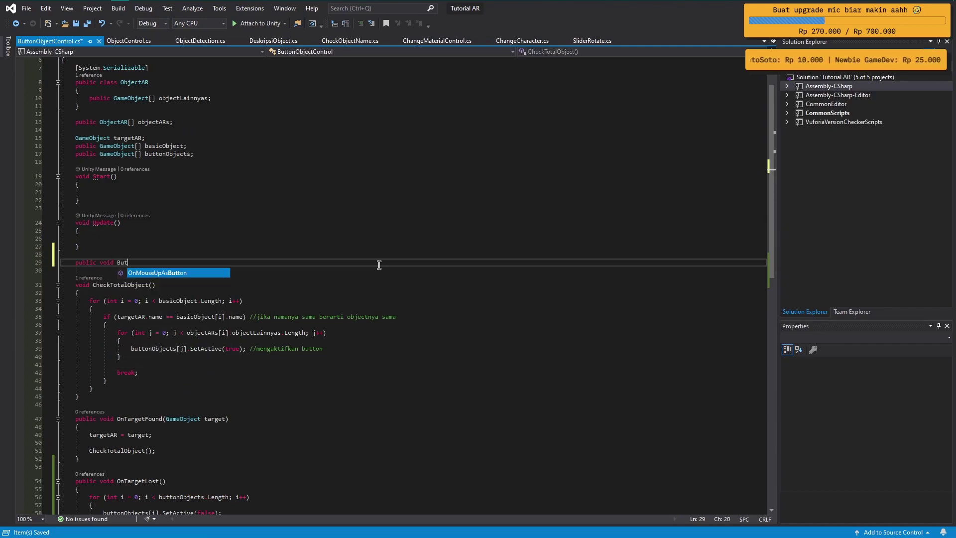
type("ChangeO")
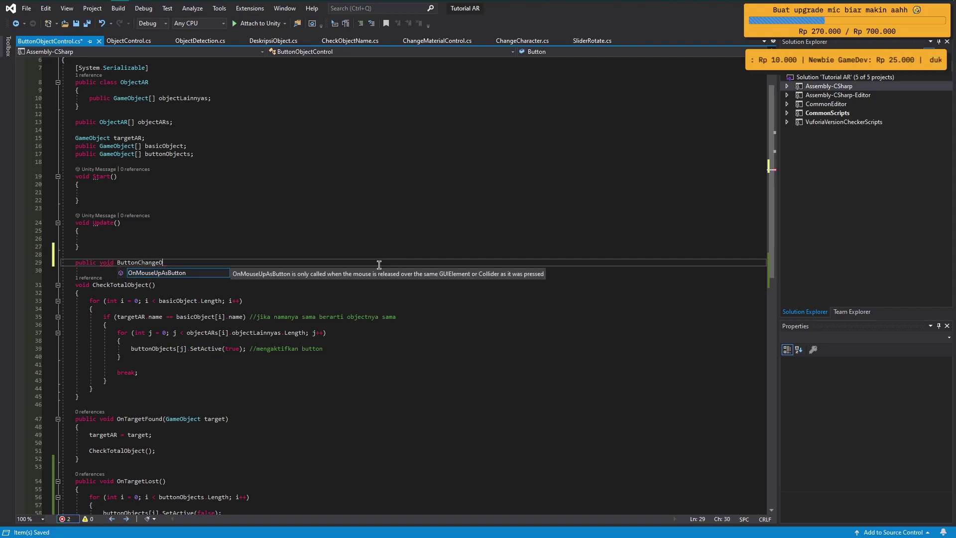
type("bject()")
key("Return")
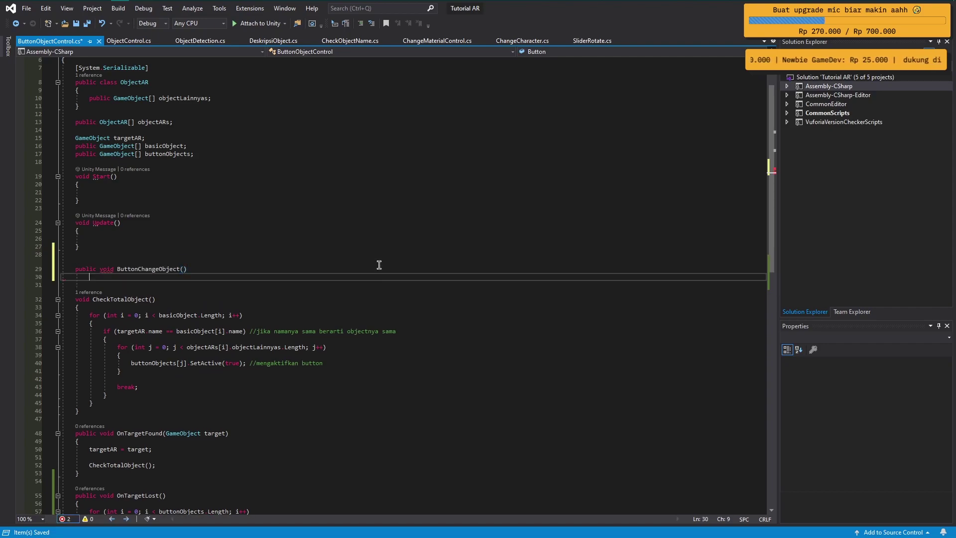
type("{}")
key("Return")
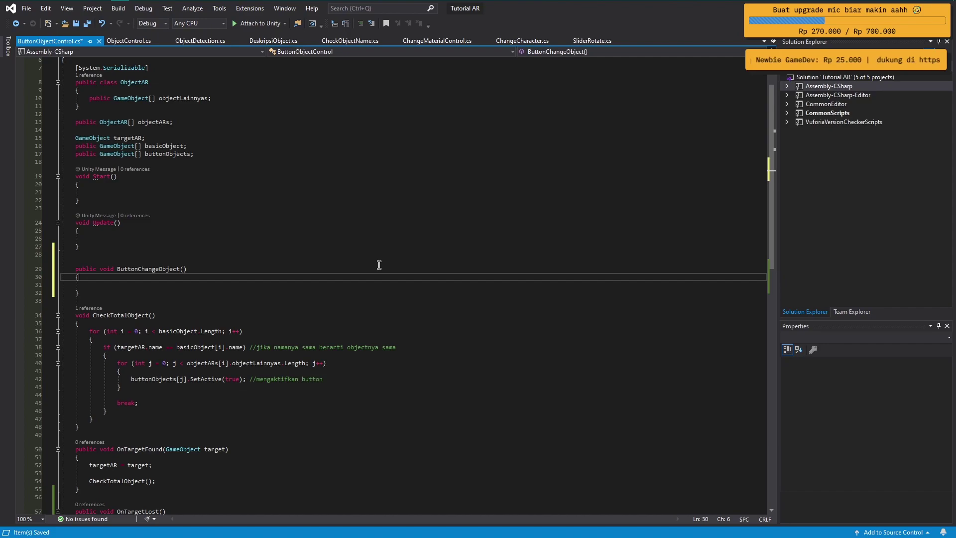
left_click(379, 265)
type("in")
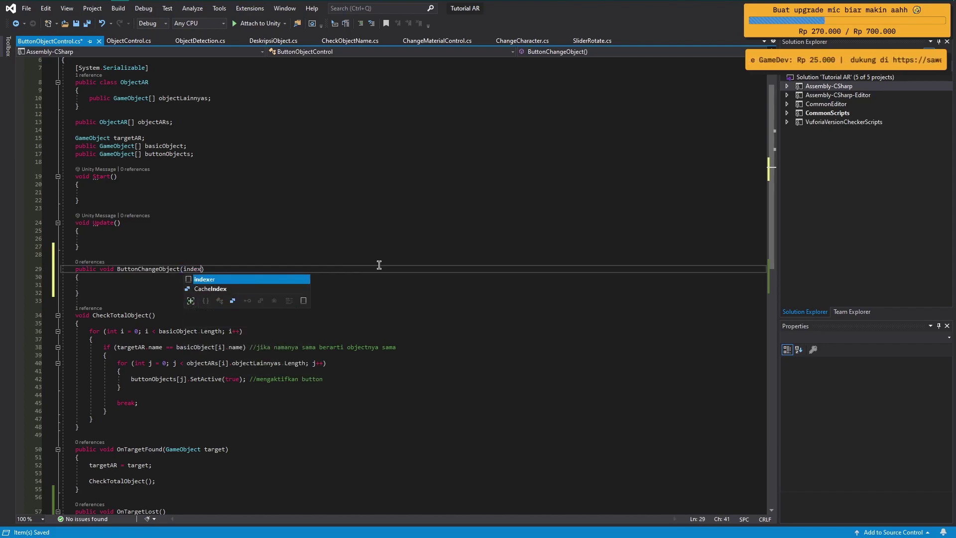
type("d")
key("BackSpace")
type("t in")
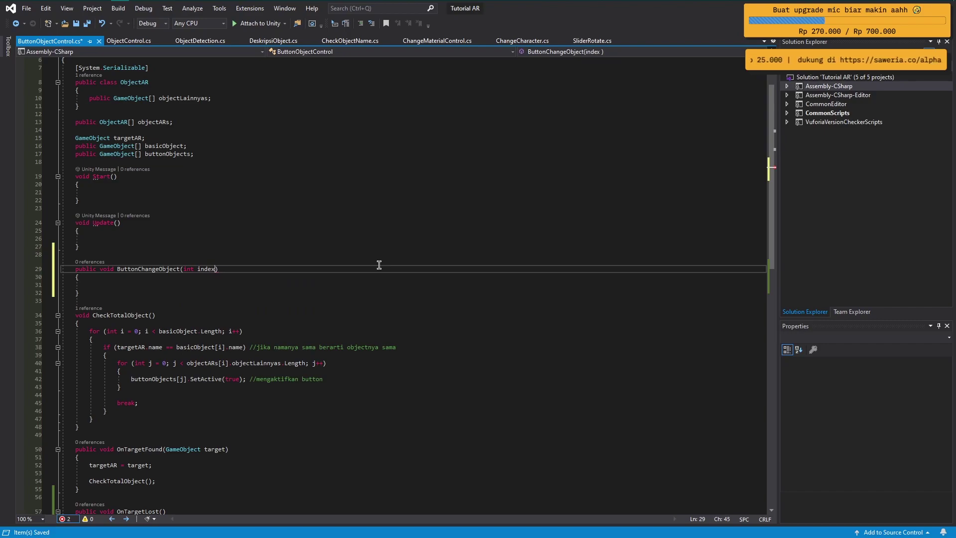
key("Down")
key("Down")
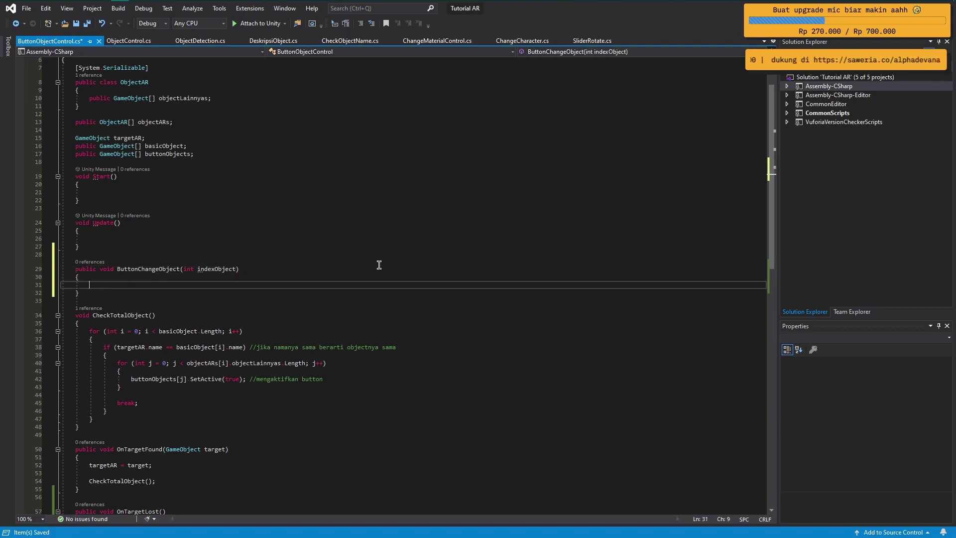
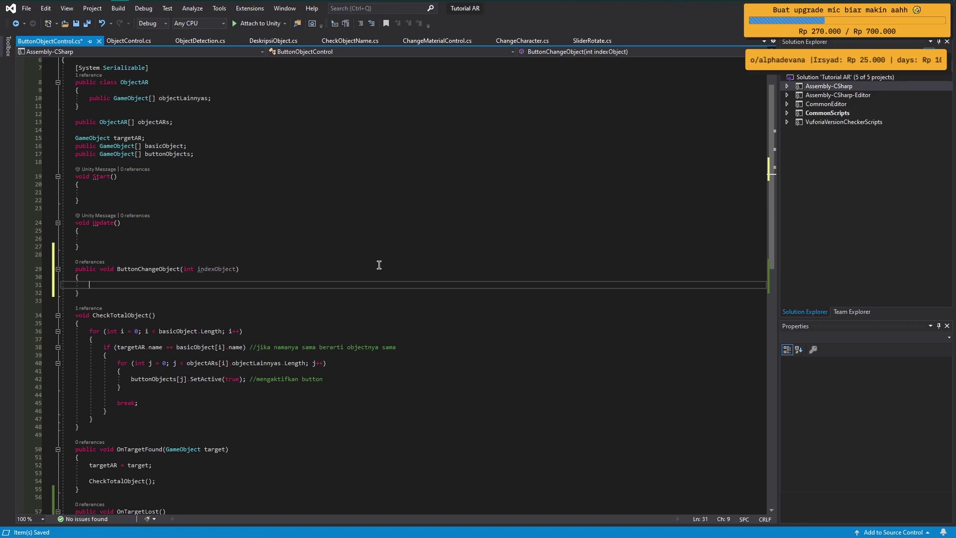
- Start the ButtonChangeObject body with objectARs[] using IntelliSense, leaving the cursor inside the brackets
type("ob")
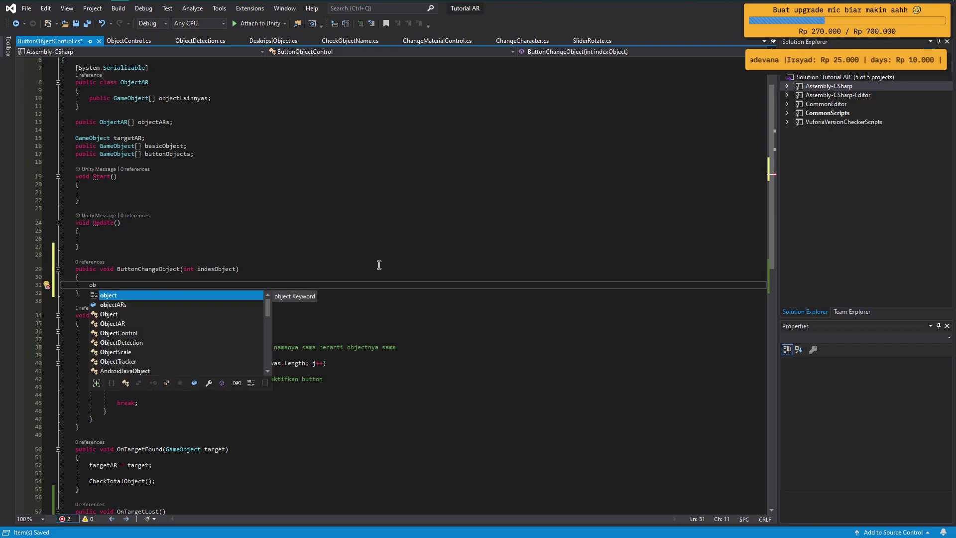
key("Down")
key("Tab")
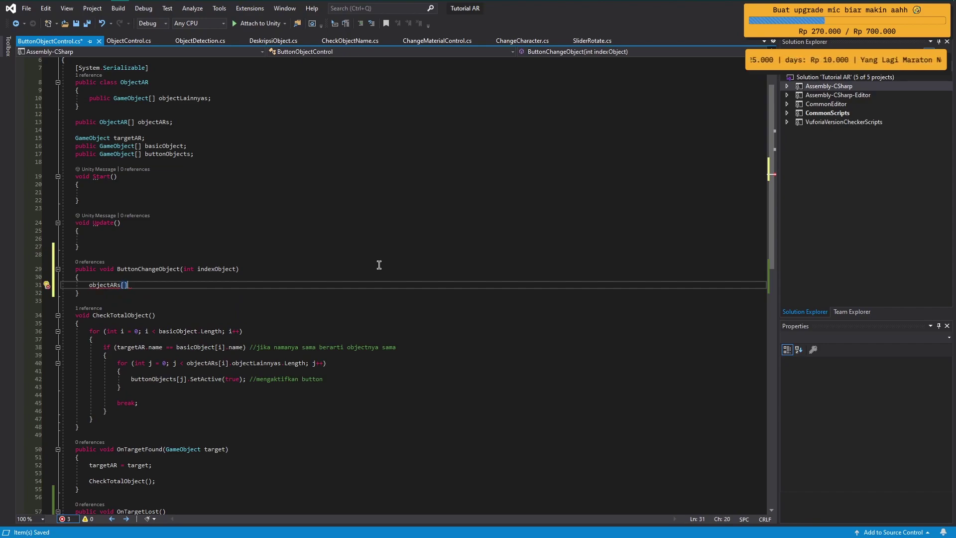
key("BackSpace")
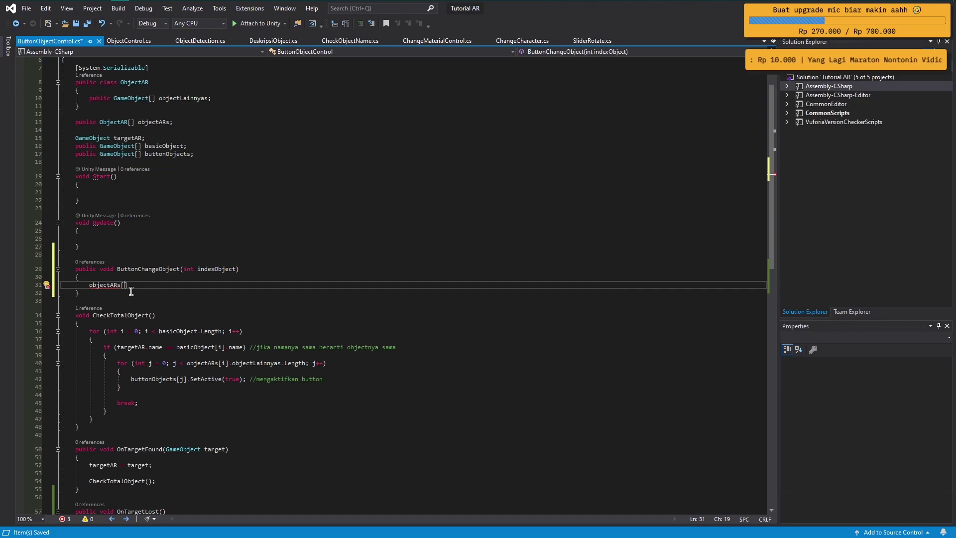
- Check where targetAR is assigned, then place the cursor after the 'GameObject targetAR;' declaration
scroll(217, 431, "down", 2)
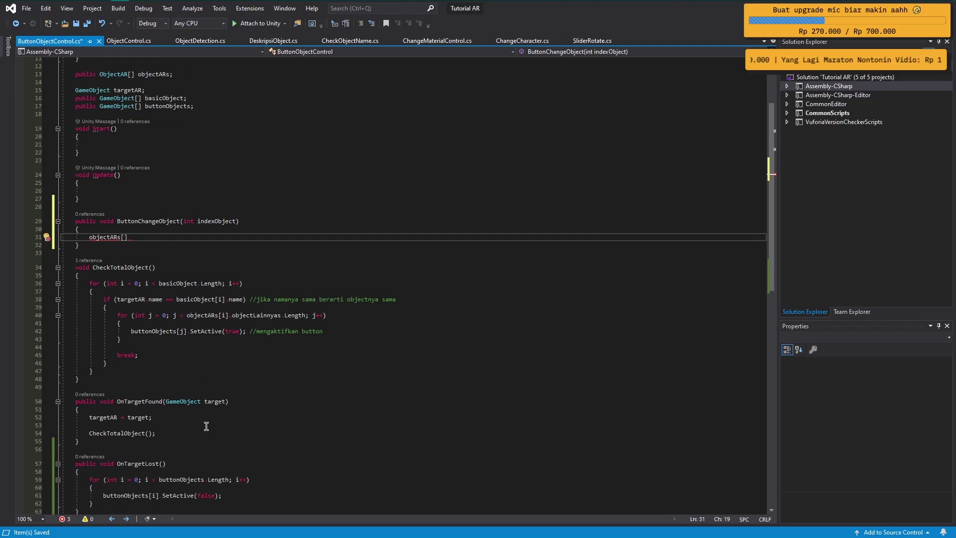
scroll(207, 411, "up", 2)
scroll(208, 410, "down", 2)
left_click(92, 418)
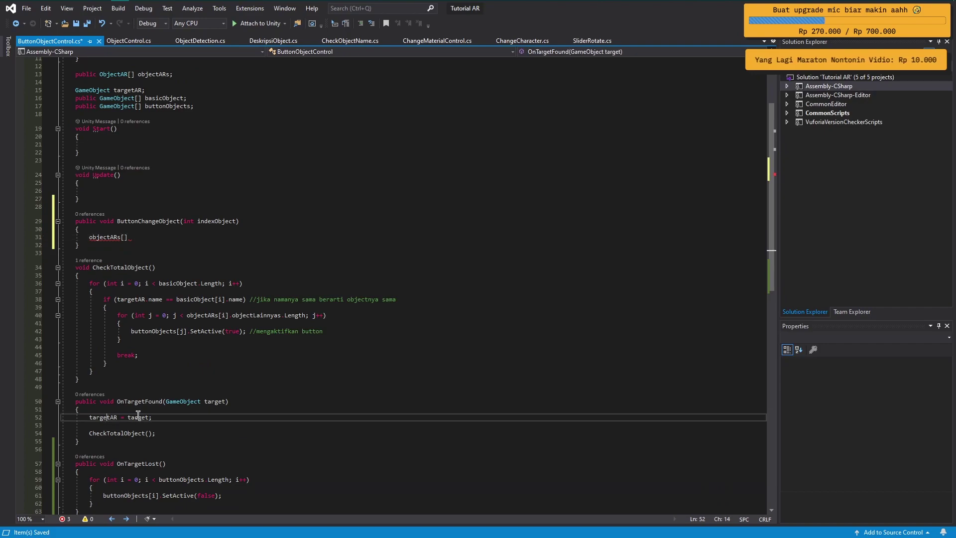
scroll(134, 280, "up", 2)
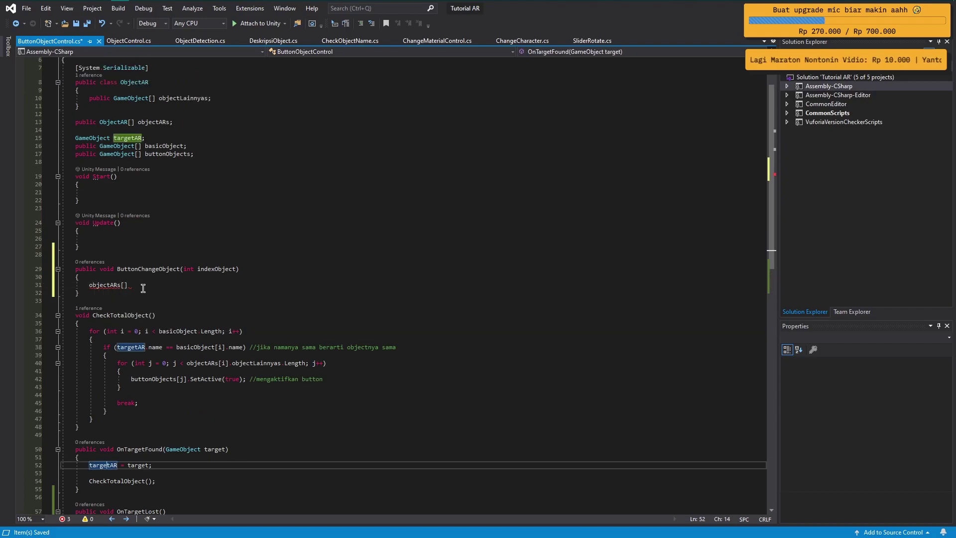
scroll(143, 289, "up", 2)
left_click(198, 185)
- Declare a new 'int indexObjectActive;' field below targetAR and save the script
key("Return")
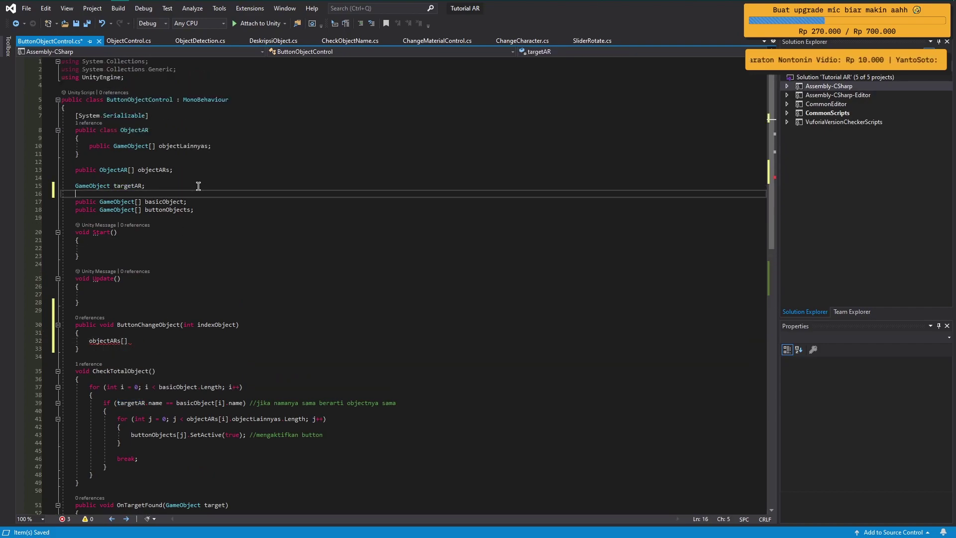
type("ind")
key("BackSpace")
type("t ")
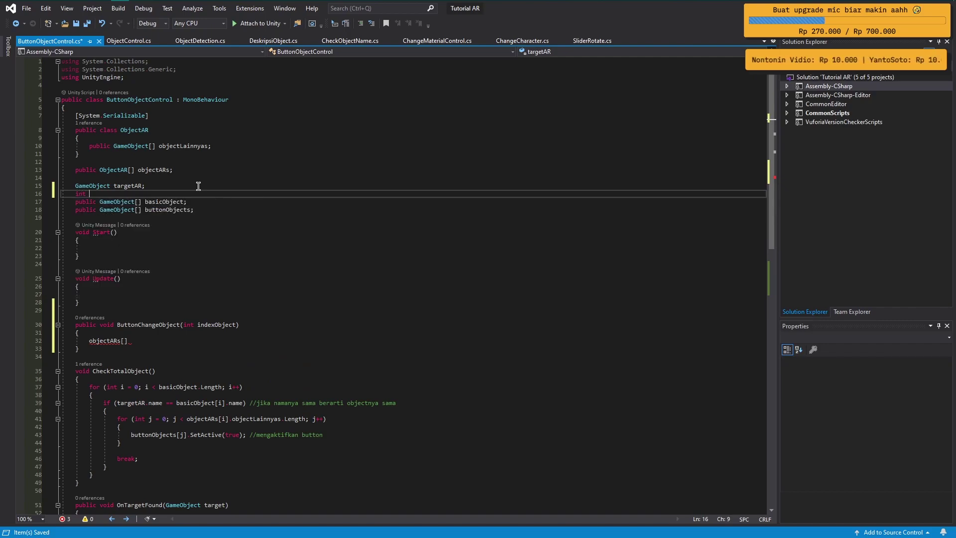
type("indexObjectActive")
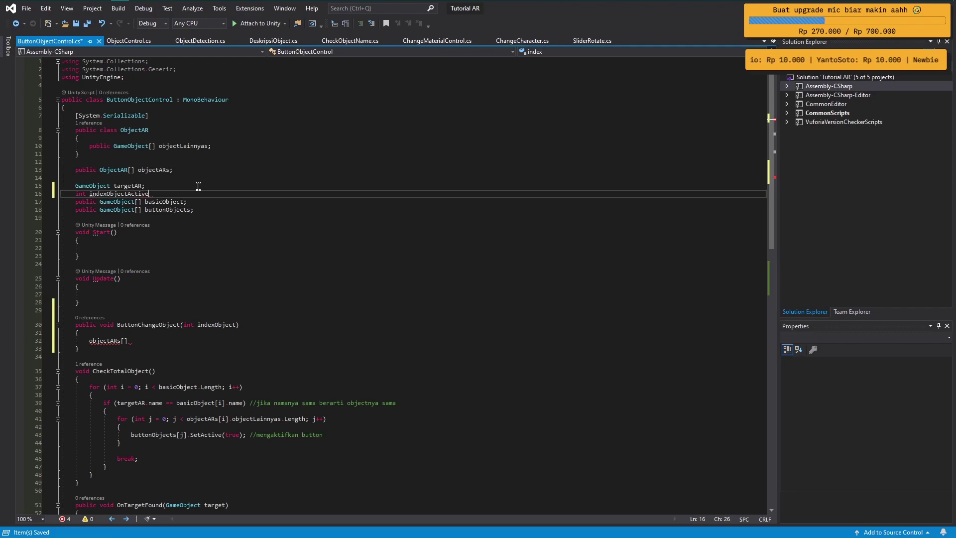
type(";")
key("ctrl+s")
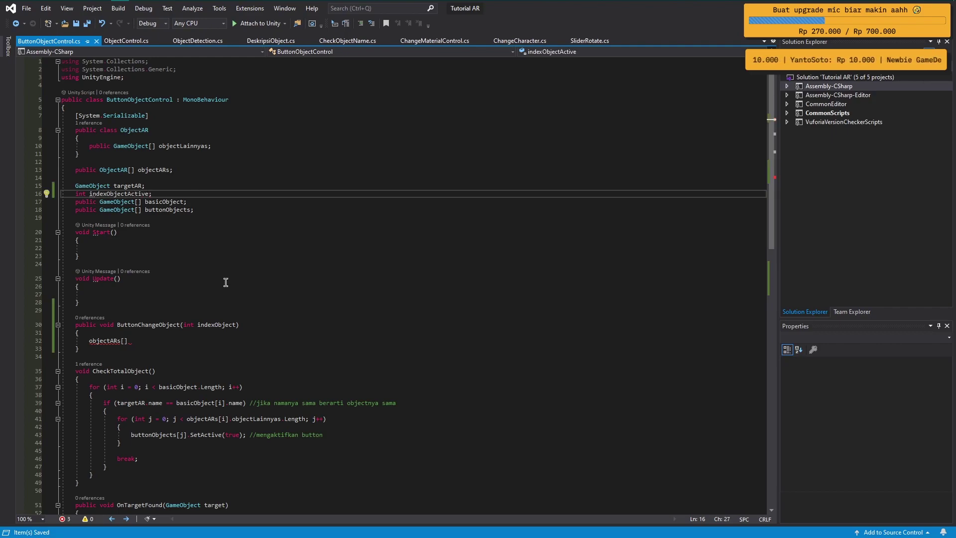
- In CheckTotalObject's name-match branch add 'indexObjectActive = i;' with comment '//get value dari object active', and save
scroll(225, 282, "down", 2)
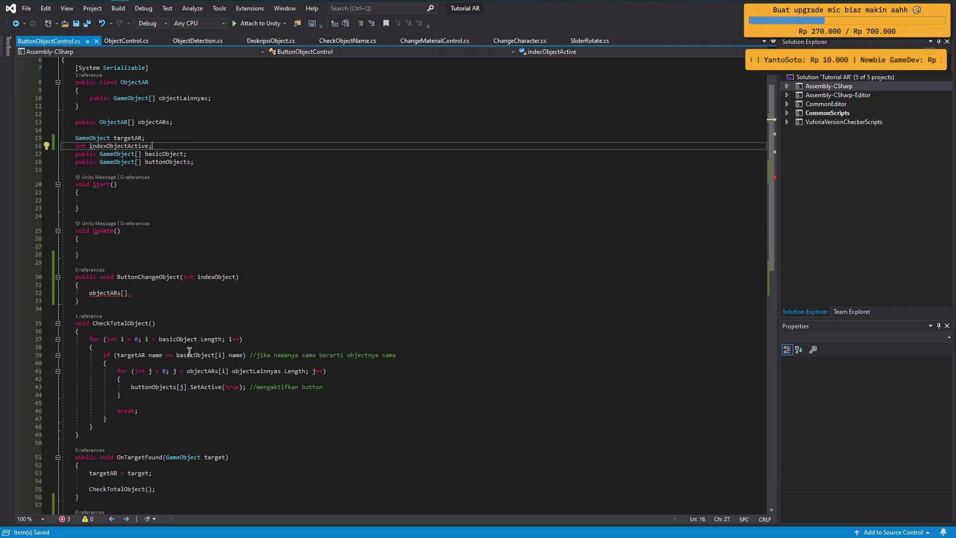
left_click(176, 363)
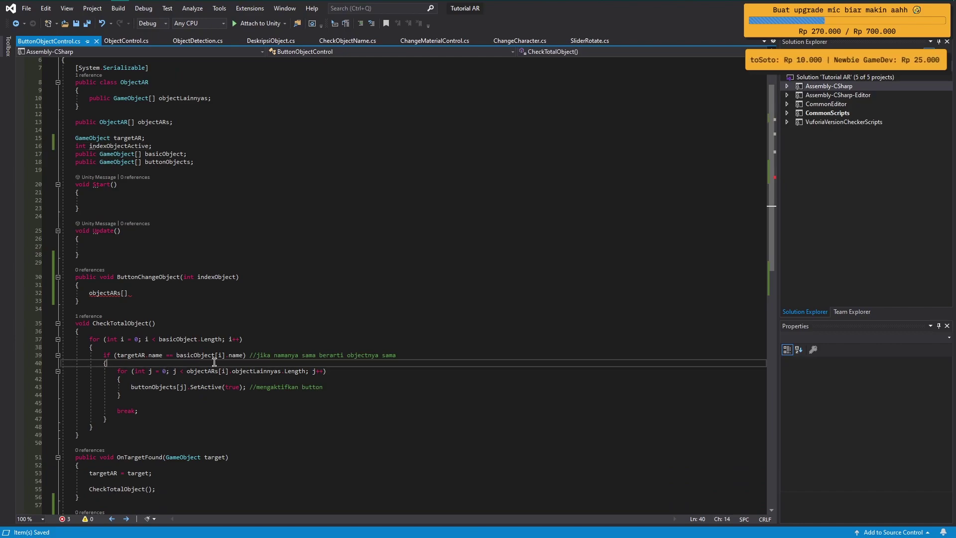
key("Return")
key("Return")
key("Up")
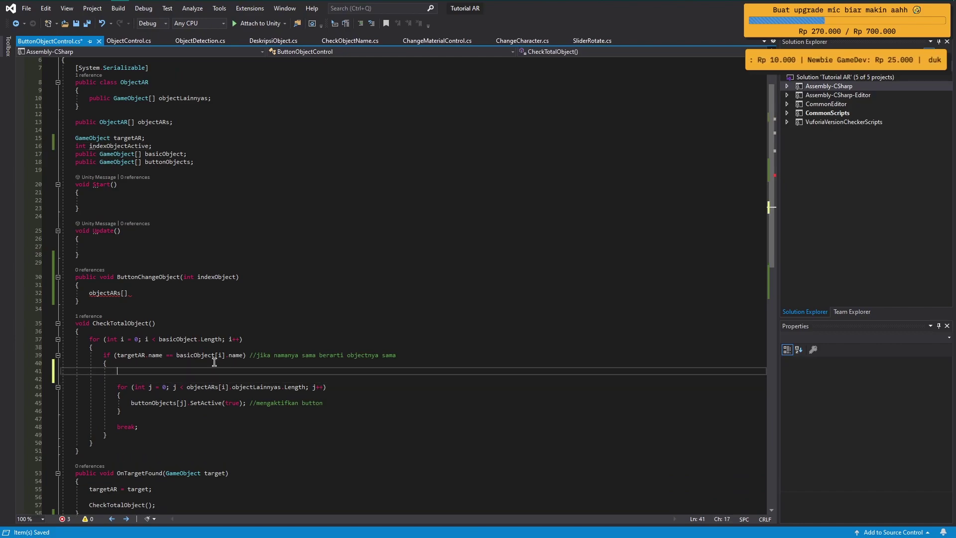
type("indexO")
key("Tab")
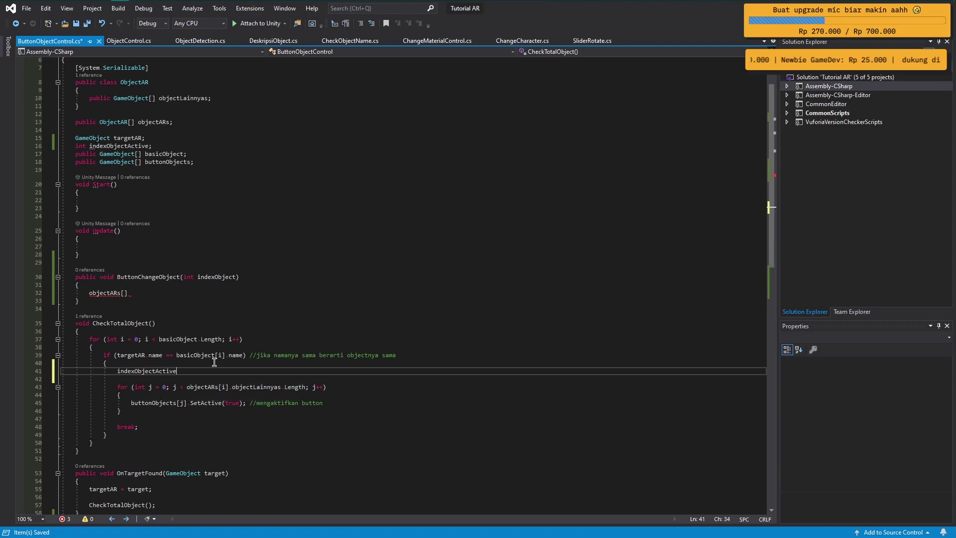
type(" = i;")
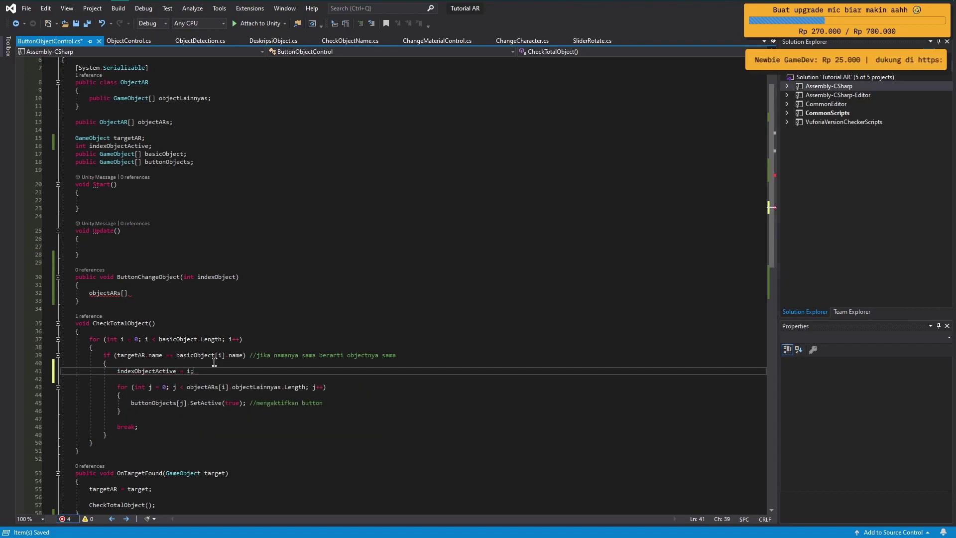
key("ctrl+s")
type(" //get value dari object active")
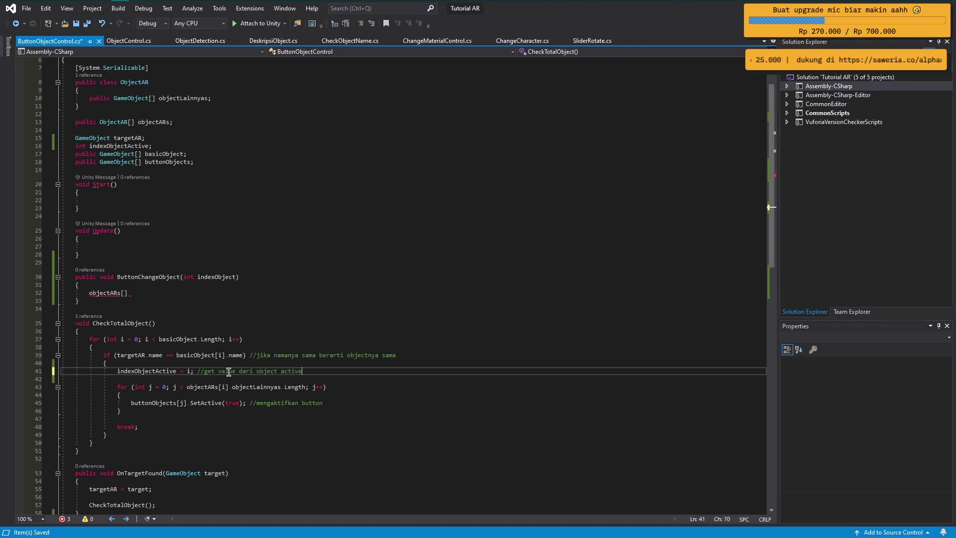
key("ctrl+s")
left_click(123, 294)
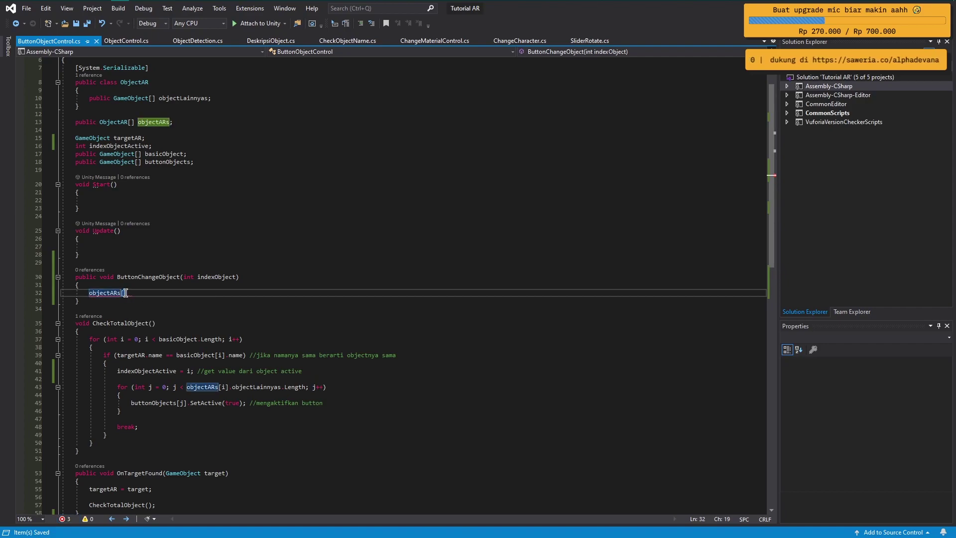
- Write objectARs[indexObjectActive].objectLainnyas[indexObject].SetActive(true); as the first statement of ButtonChangeObject
scroll(239, 323, "up", 1)
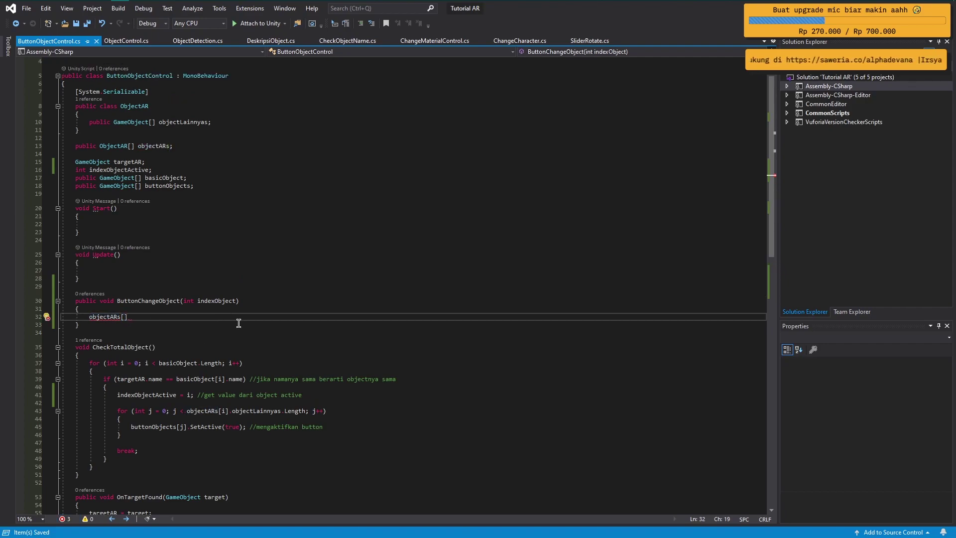
type("inde")
key("Tab")
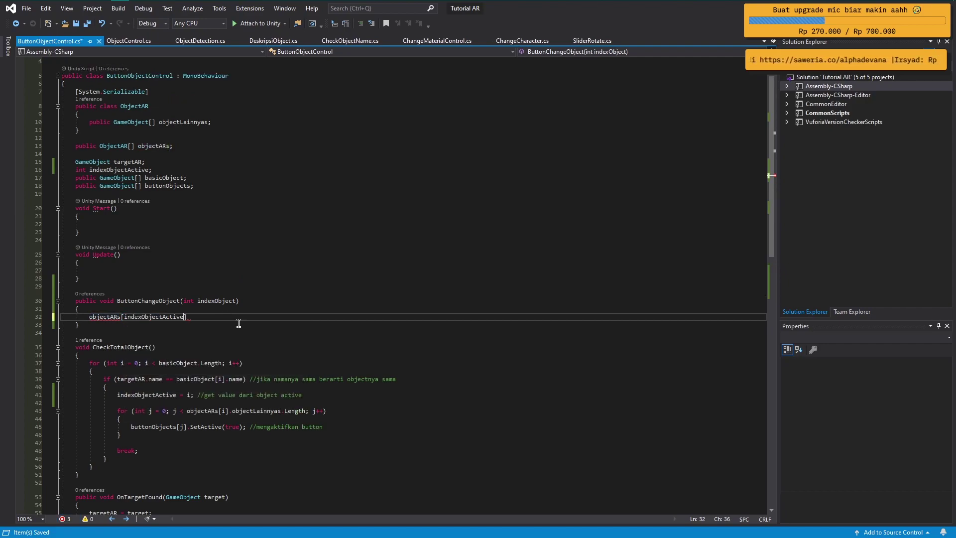
scroll(238, 324, "up", 1)
type("].")
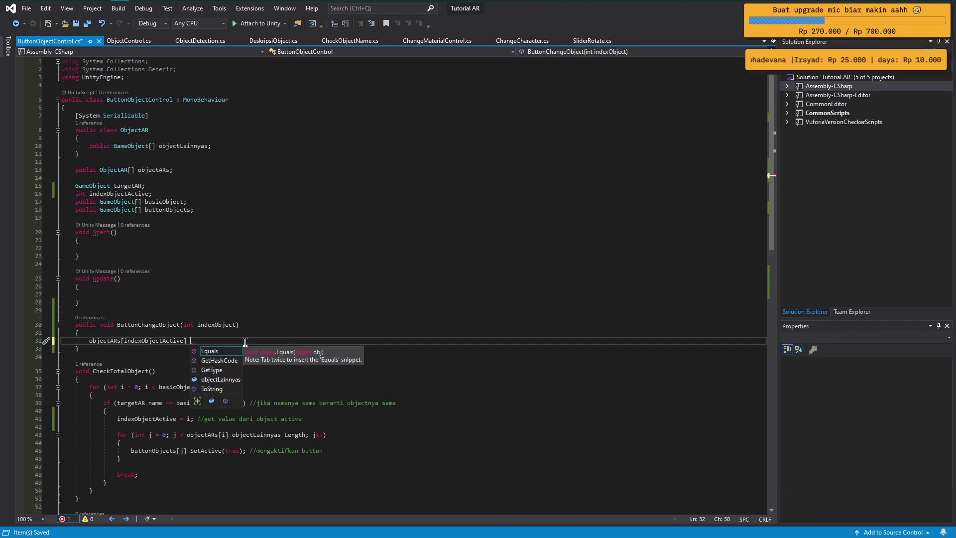
type("objectLainnyas")
key("Tab")
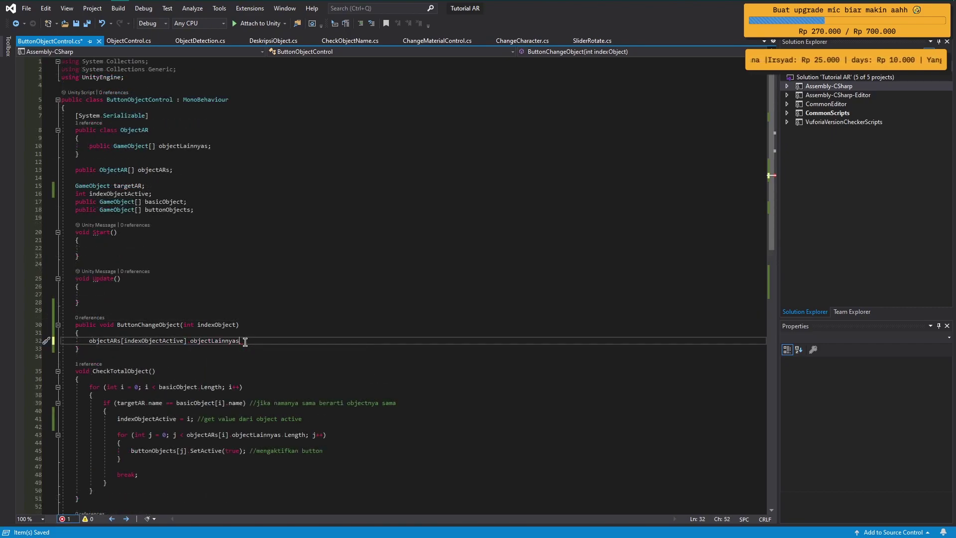
key("Left")
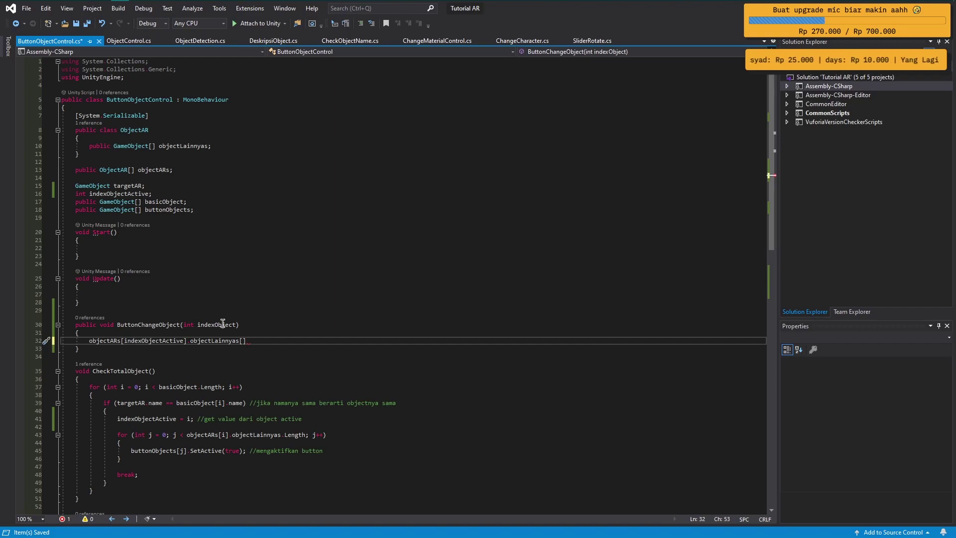
type("inddex")
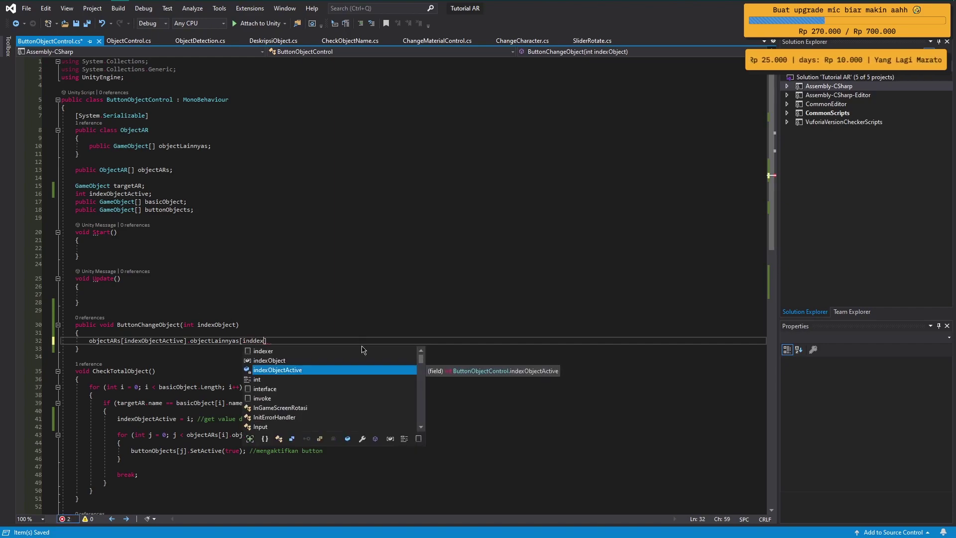
key("Up")
type("]")
type("set")
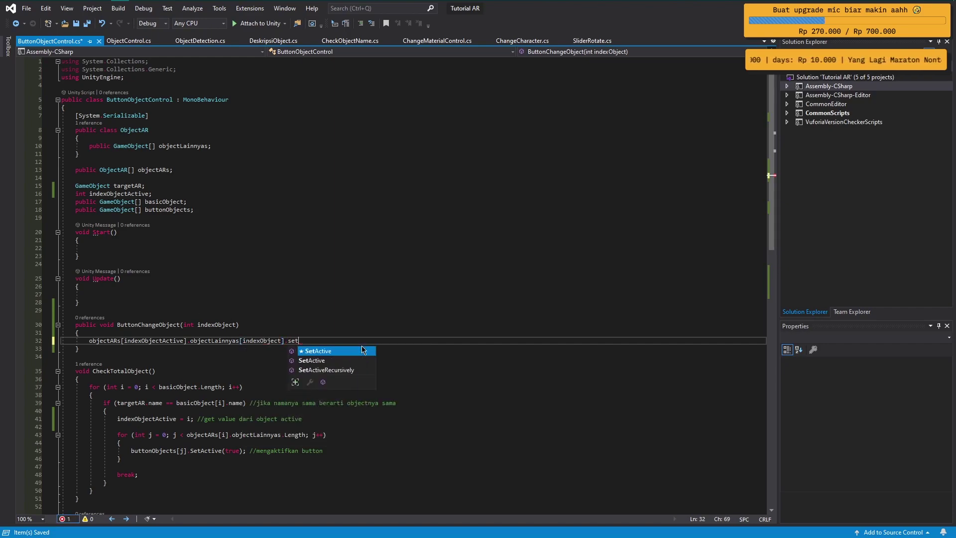
type("(true")
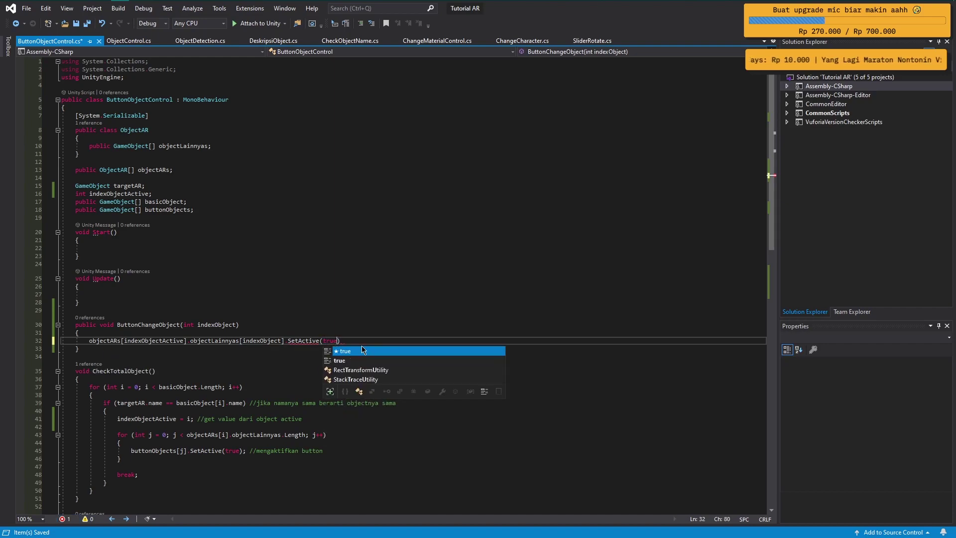
type(")")
key("Return")
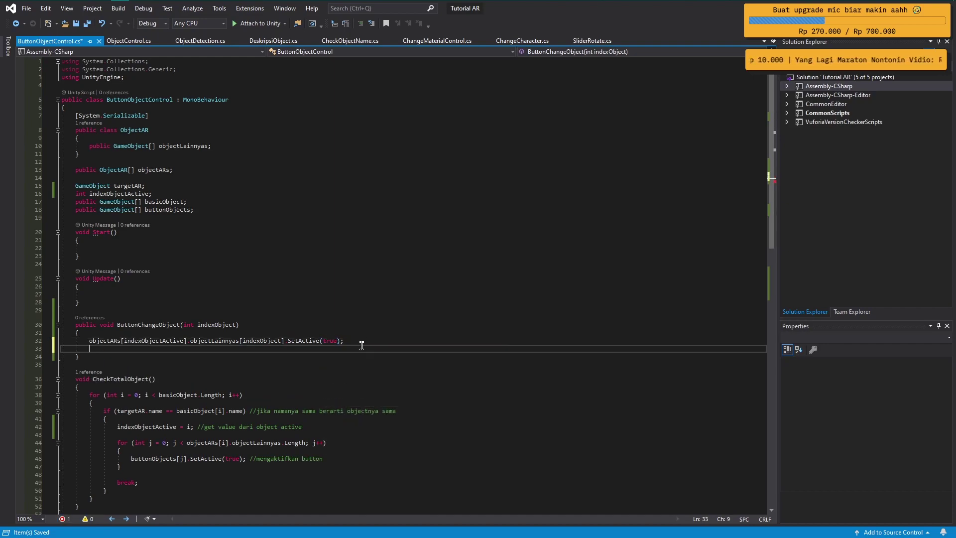
key("Return")
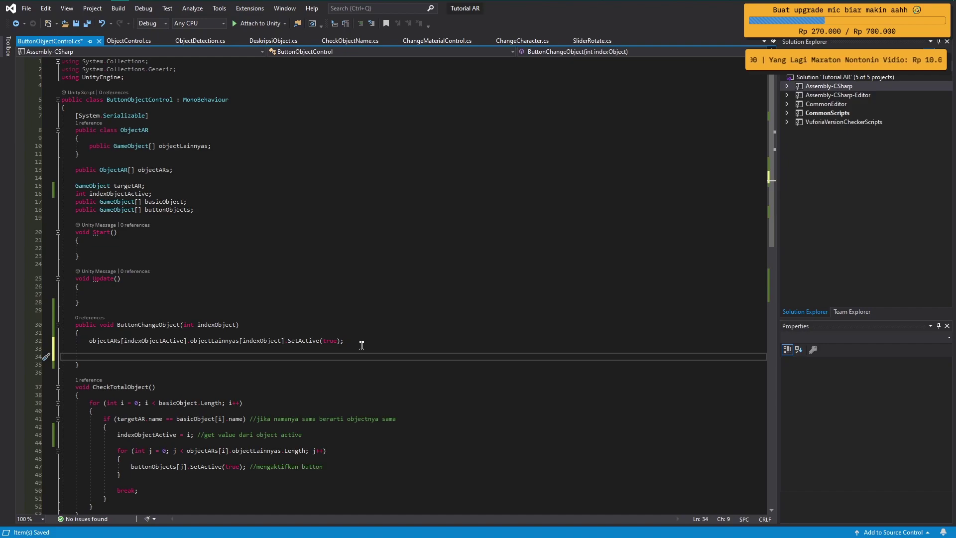
- Add a for loop running up to objectARs[indexObjectActive].objectLainnyas.Length
type("for")
key("Tab")
key("Tab")
key("Tab")
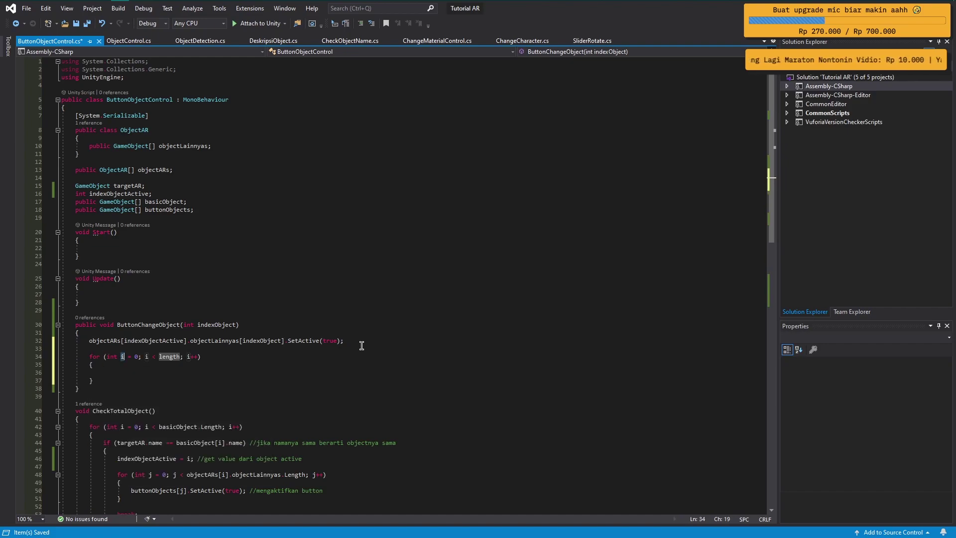
key("End")
key("Tab")
key("Tab")
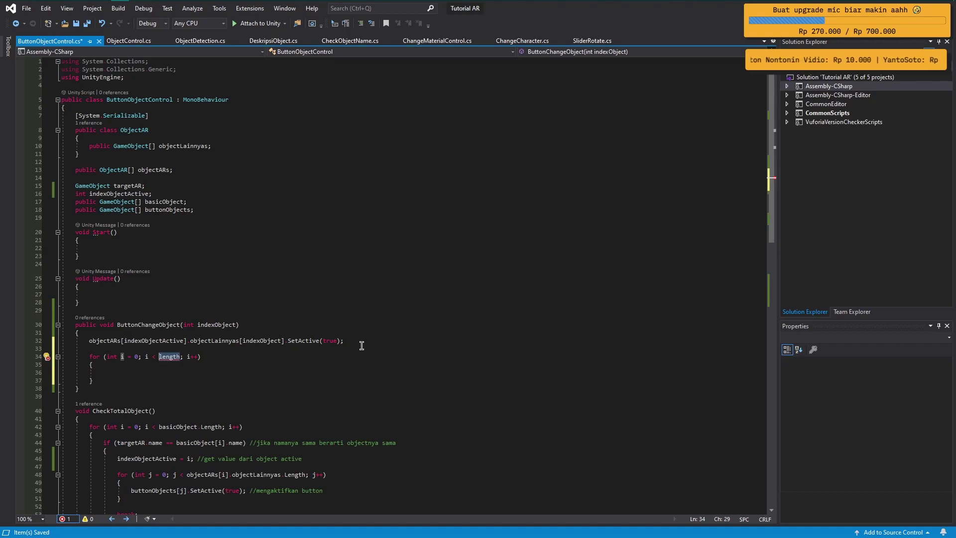
type("obj")
key("Down")
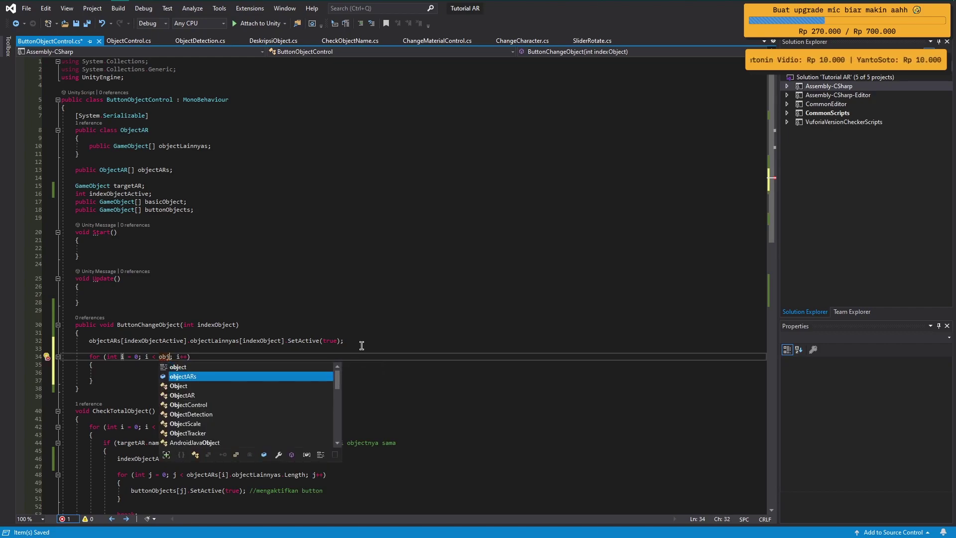
key("Tab")
type("[")
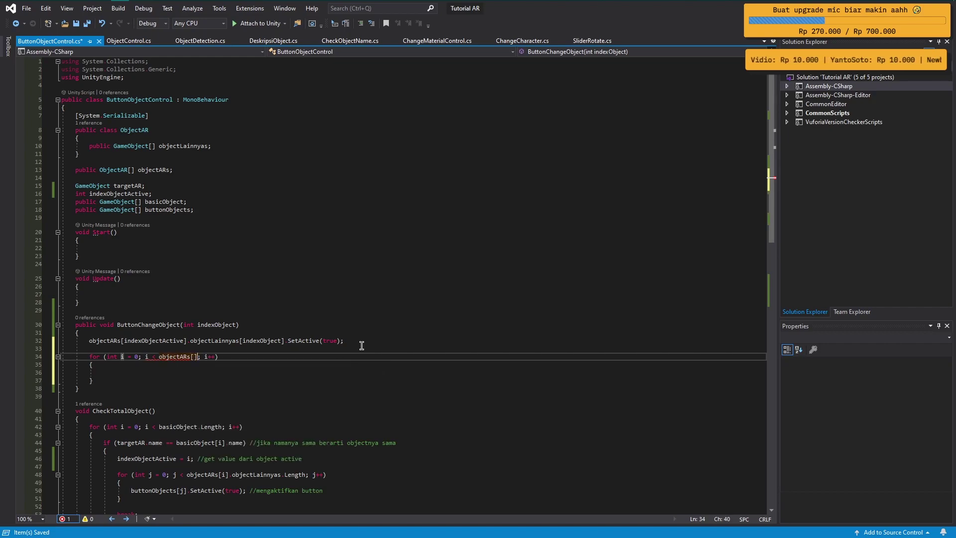
type("inmde")
key("BackSpace")
key("BackSpace")
key("BackSpace")
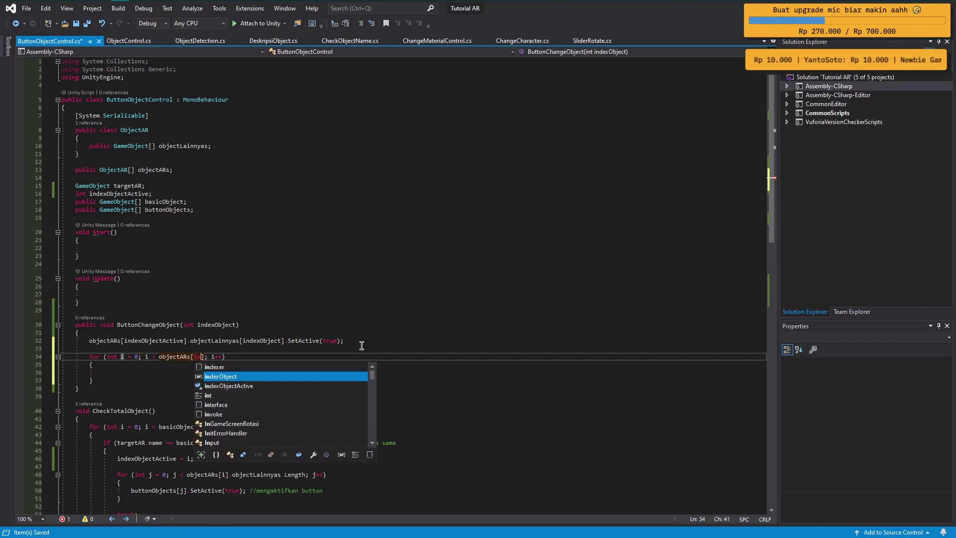
type("dex")
key("Tab")
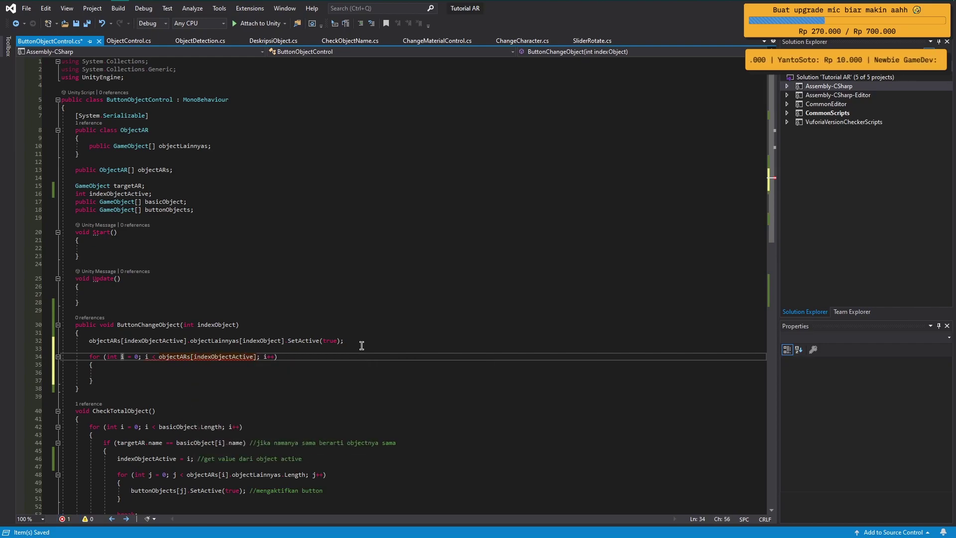
type("].")
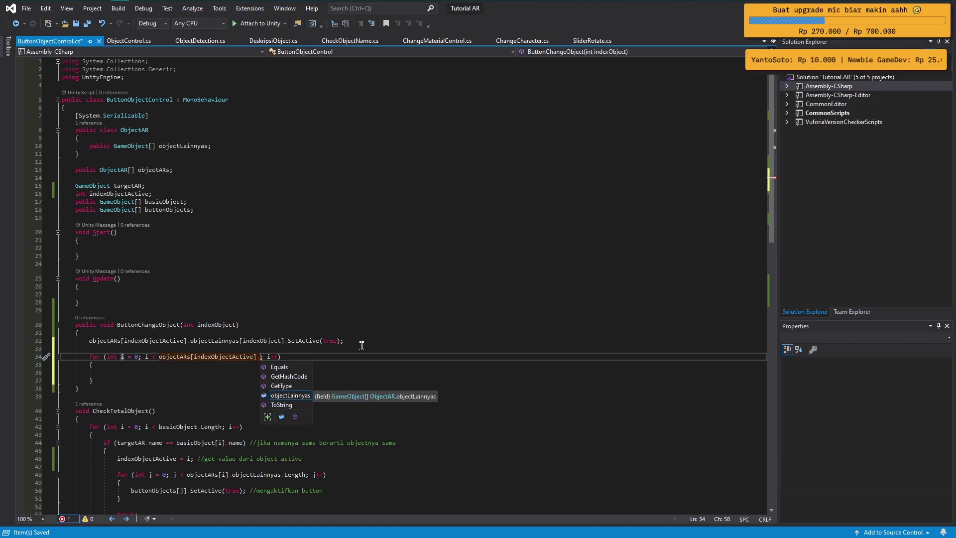
key("Tab")
type(".")
key("Tab")
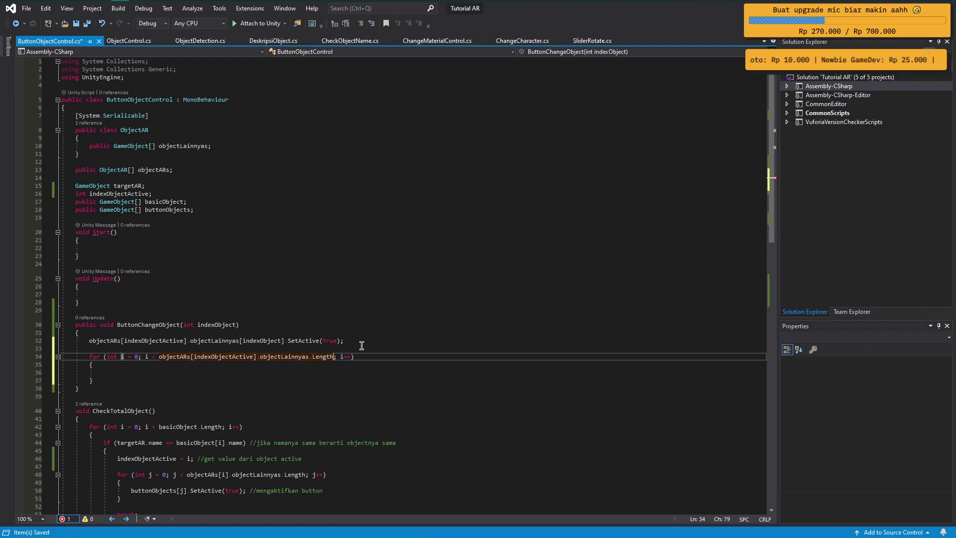
key("Down")
key("Down")
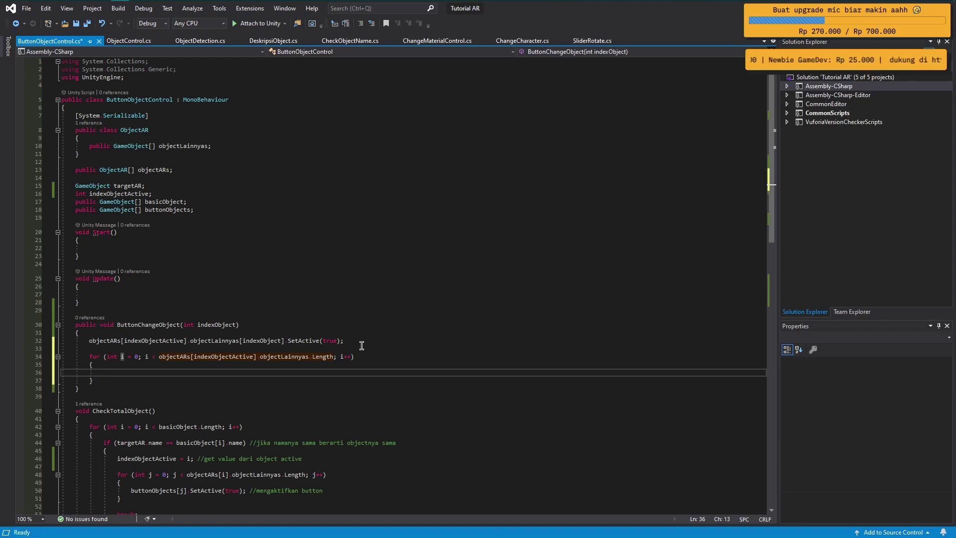
- Inside the loop, add an if (i != indexObject) check
type("if")
key("Tab")
key("Tab")
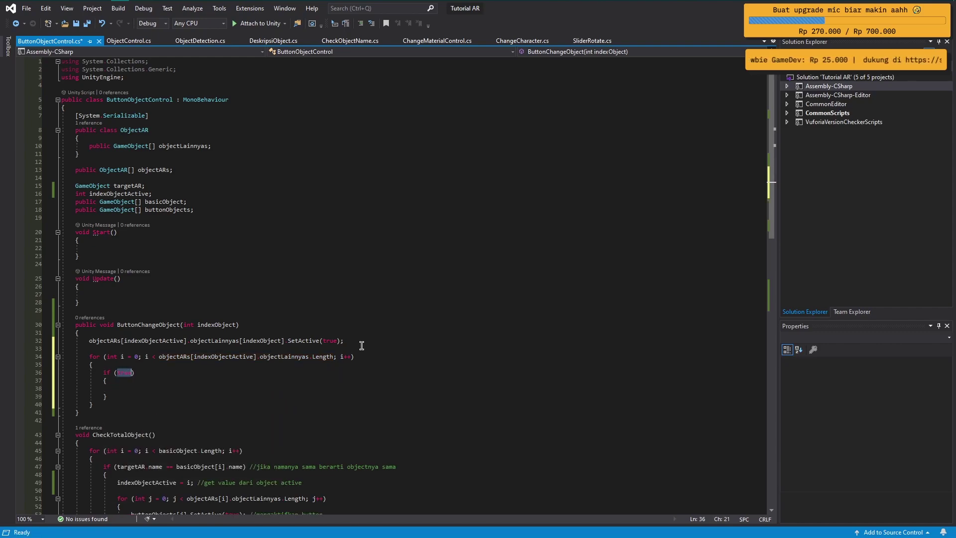
type("i !")
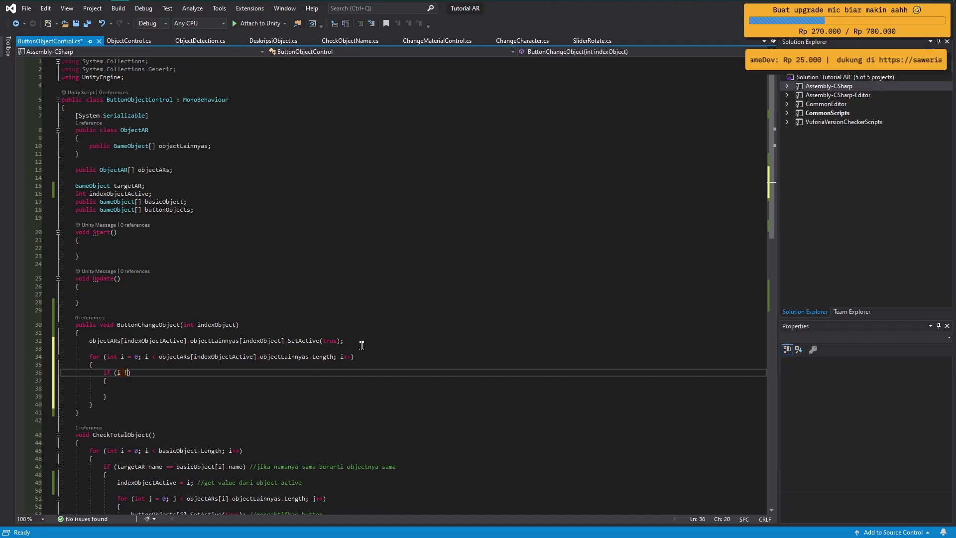
type("= index")
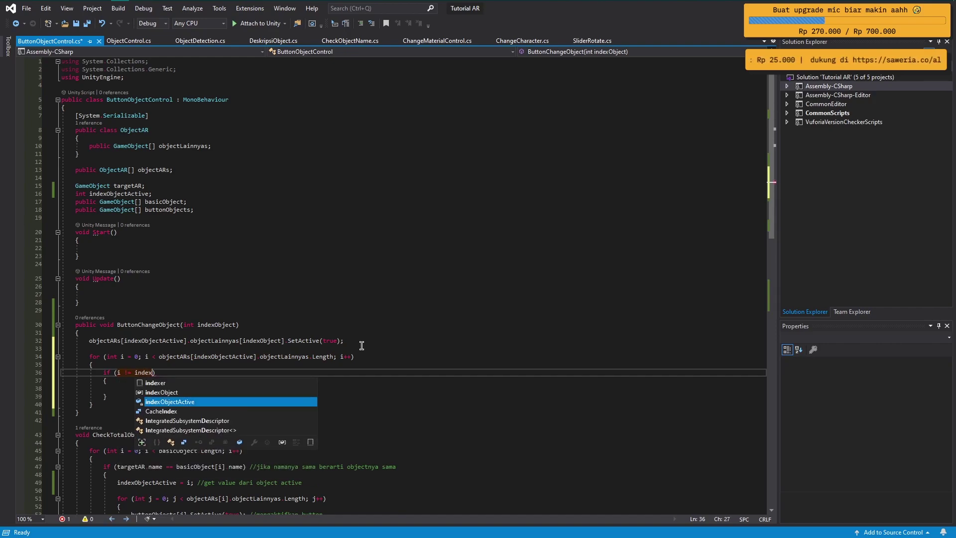
type("O")
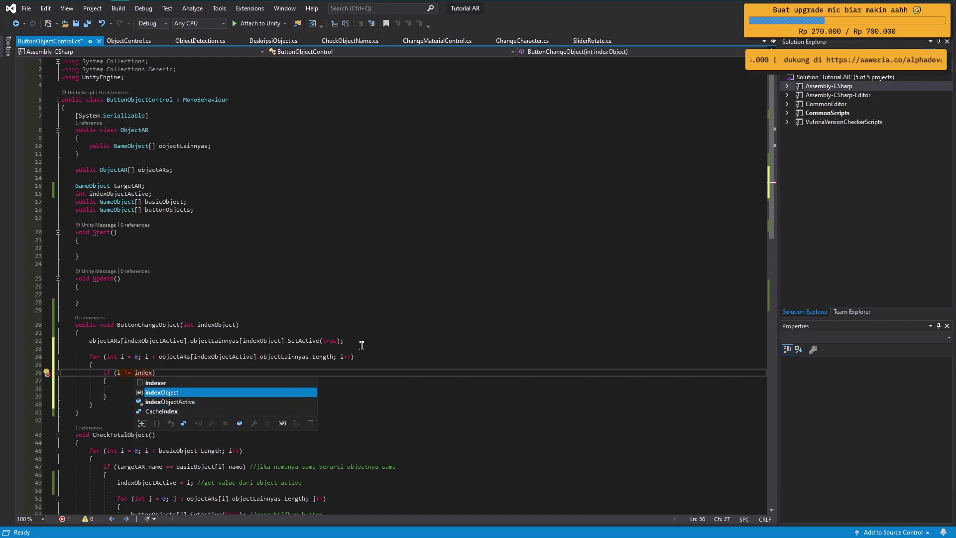
key("Tab")
key("Return")
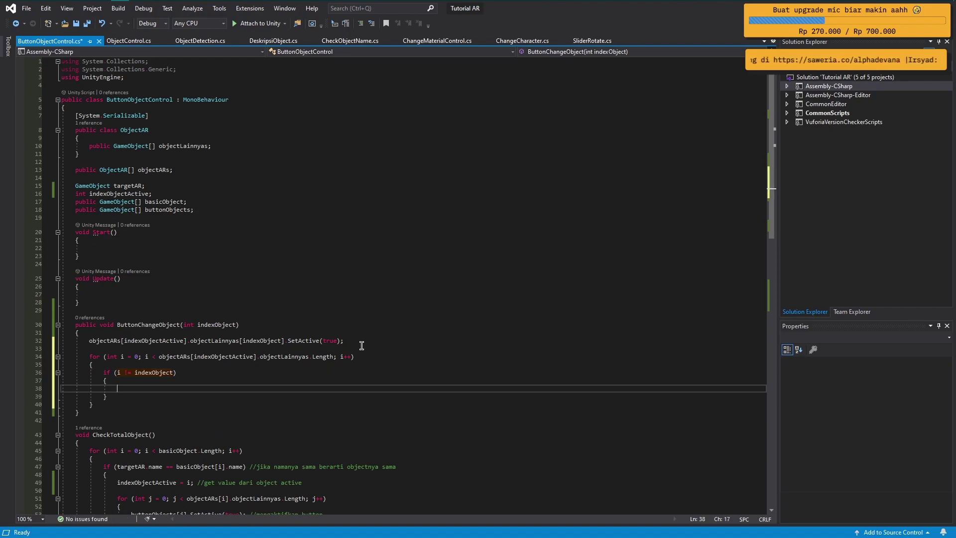
- In the if block call objectARs[indexObjectActive].objectLainnyas[i].SetActive(false), save, and return to Unity
type("obj")
key("Down")
key("Tab")
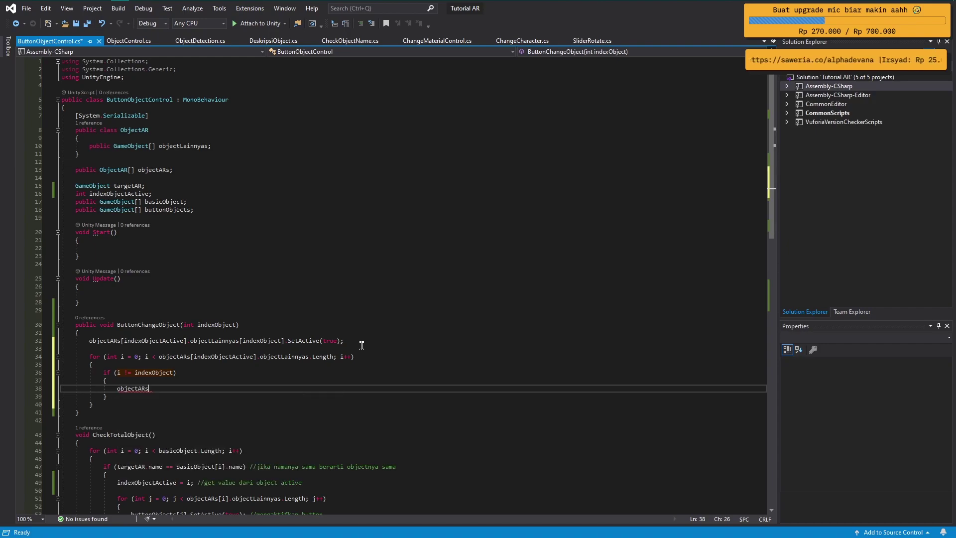
key("Left")
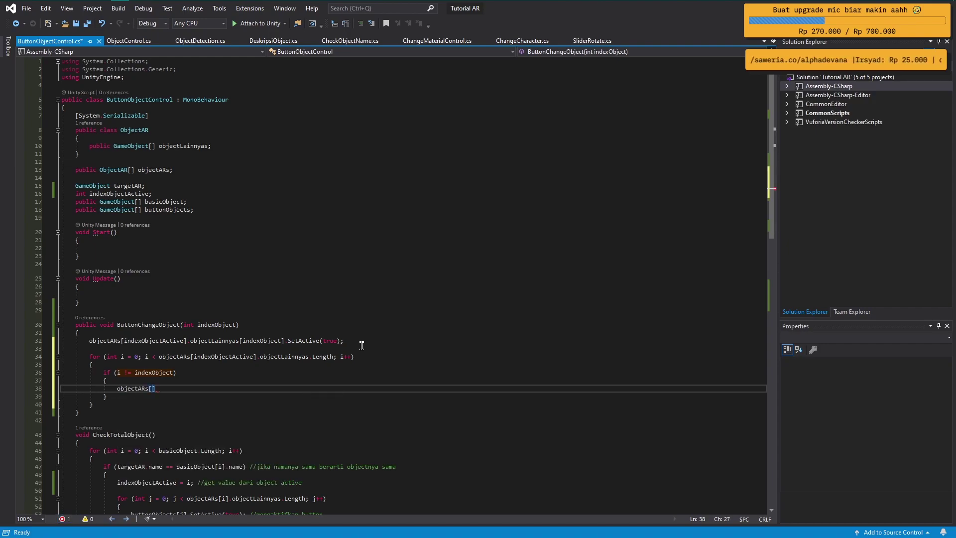
type("index")
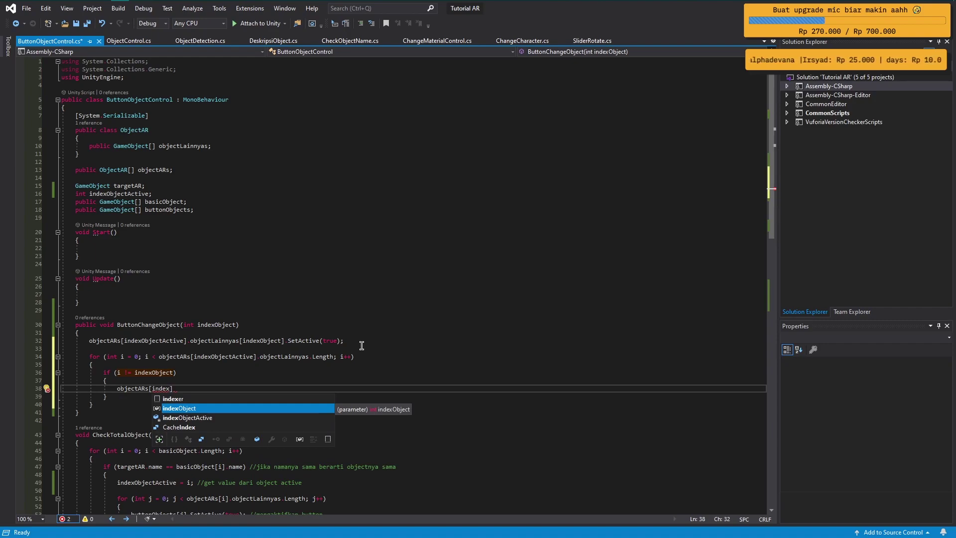
key("Down")
key("Tab")
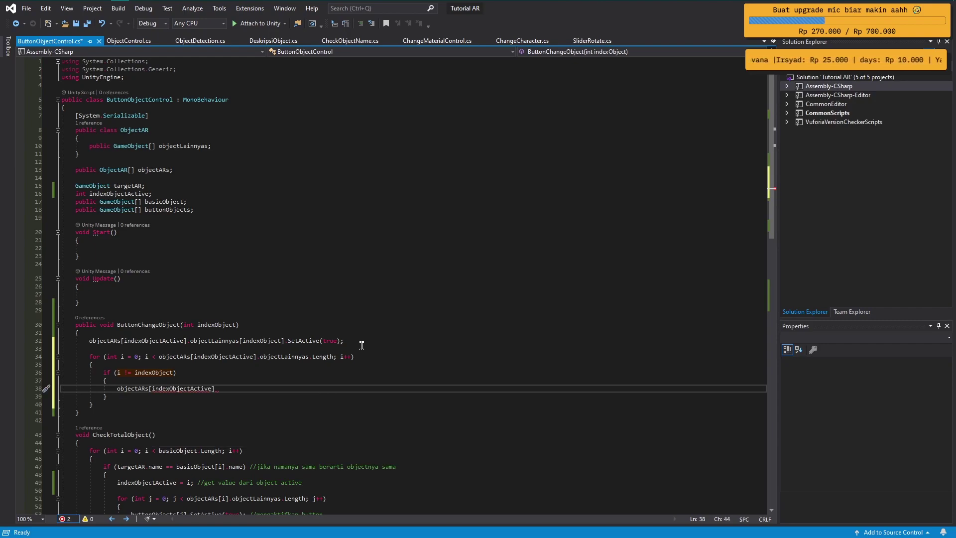
type("]")
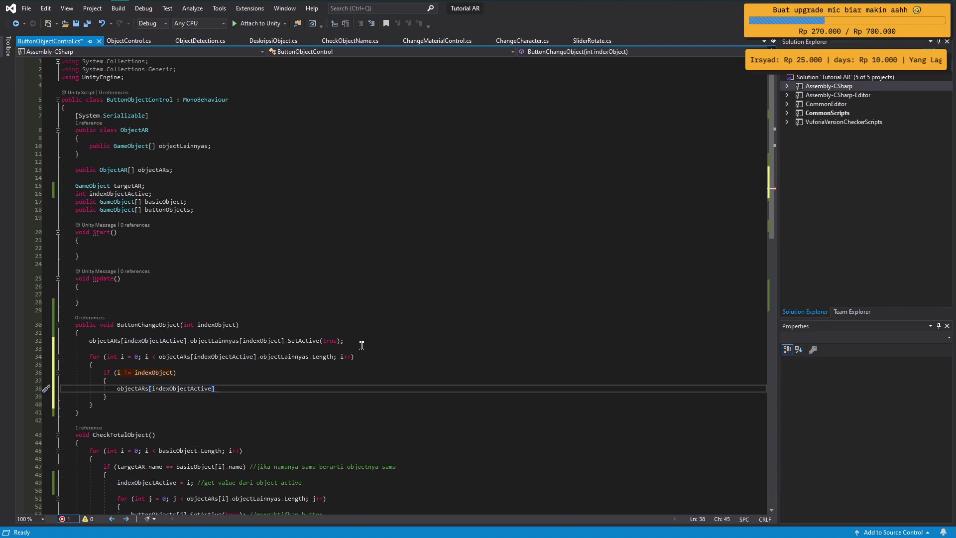
type(".")
key("Tab")
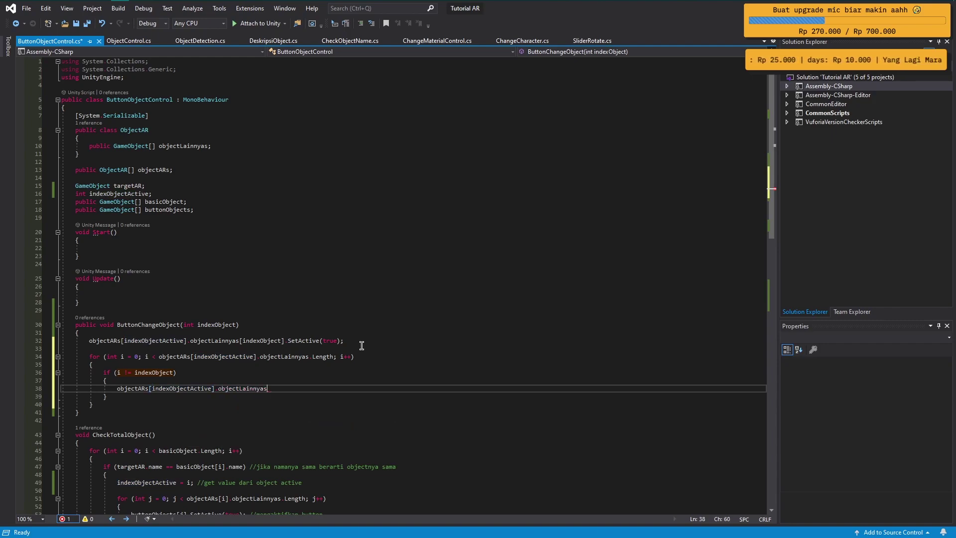
type("i")
key("Tab")
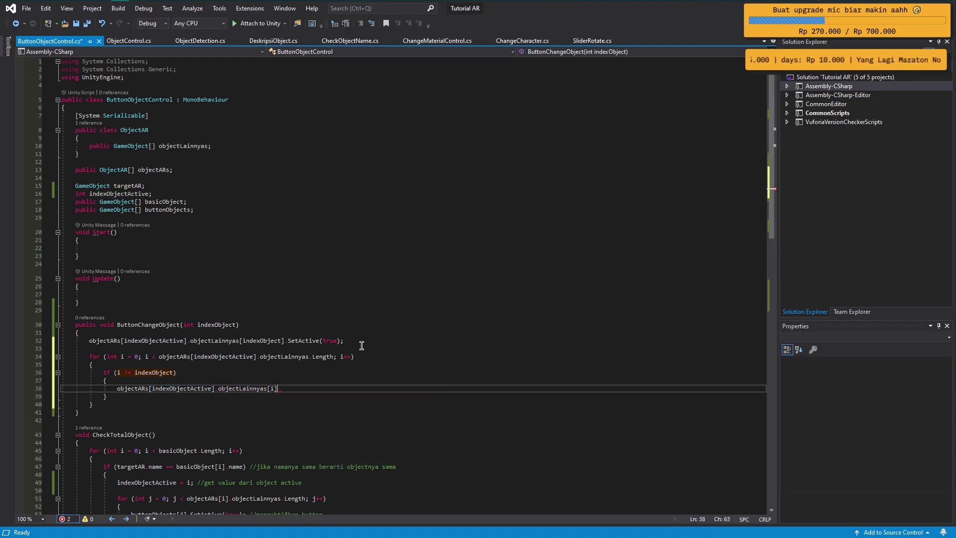
type(".SetA")
key("Tab")
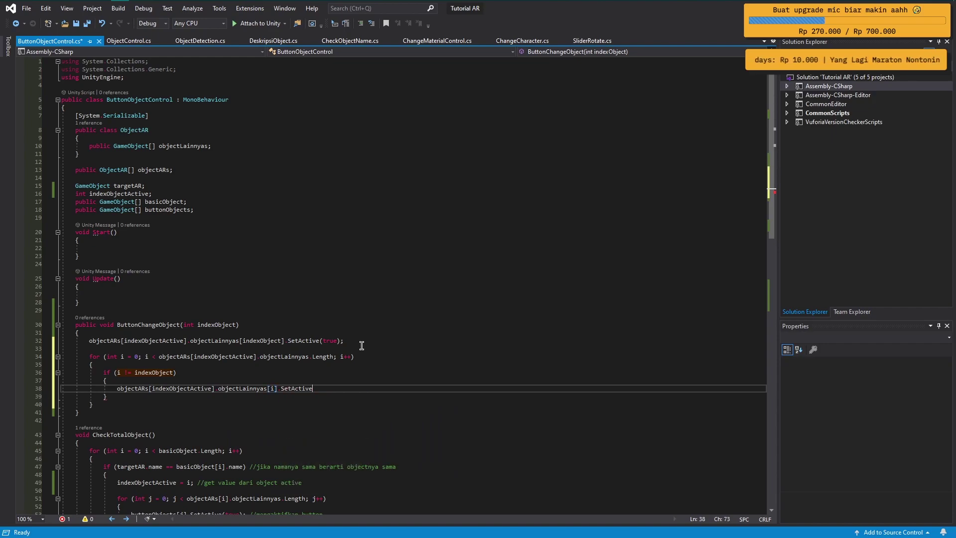
type("(false);")
key("ctrl+s")
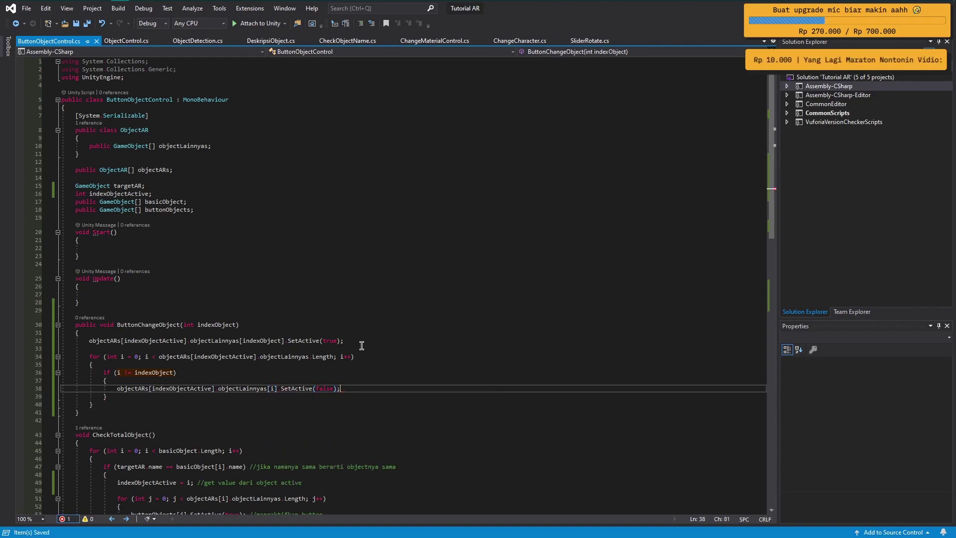
key("alt+Tab")
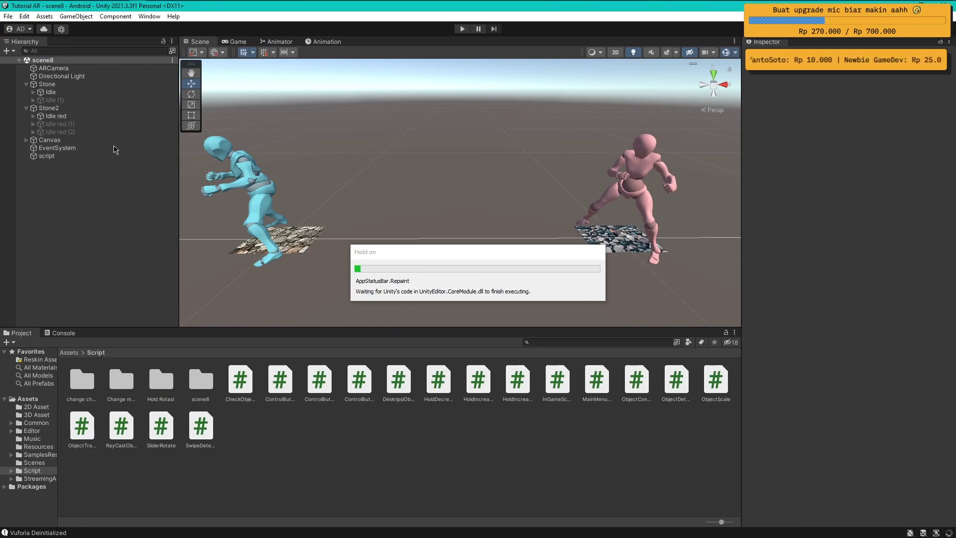
- Give all three Legacy buttons an On Click entry calling ButtonObjectControl.ButtonChangeObject on the script object
left_click(26, 140)
left_click(68, 148)
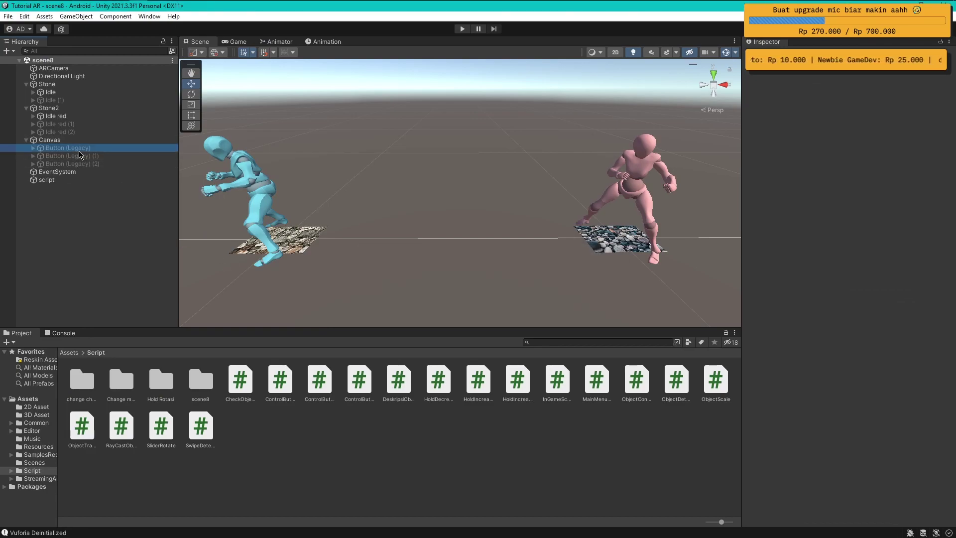
left_click(72, 163, "shift")
scroll(847, 298, "down", 5)
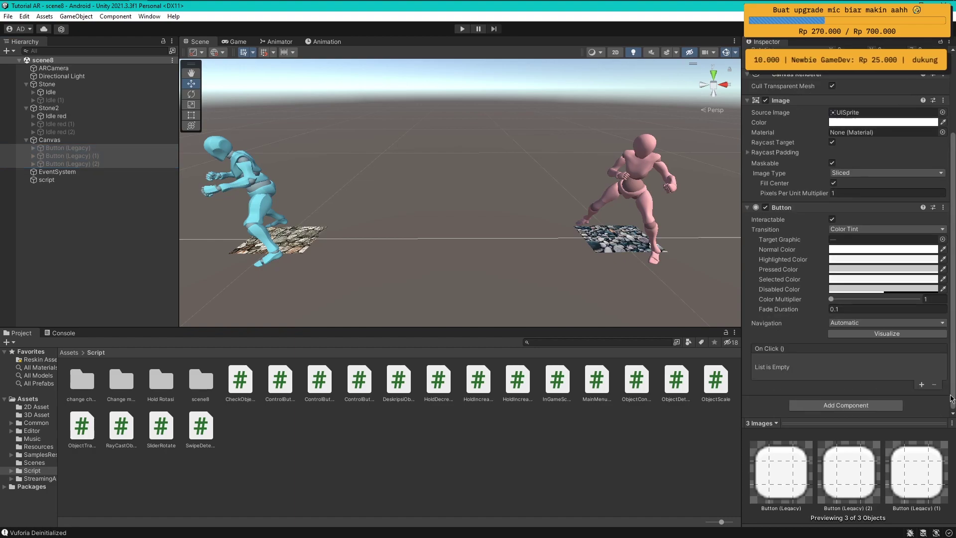
left_click(922, 385)
left_click_drag(47, 180, 784, 371)
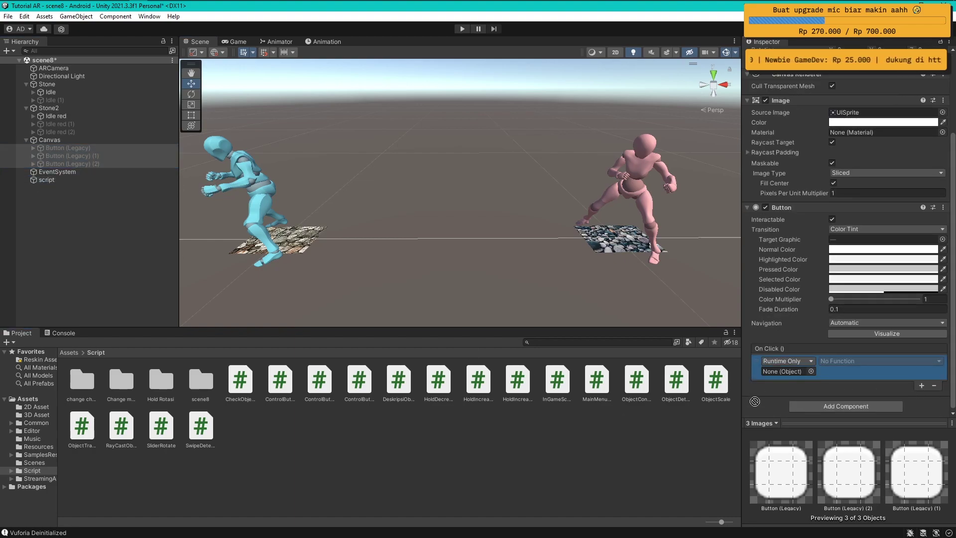
left_click(878, 360)
mouse_move(867, 408)
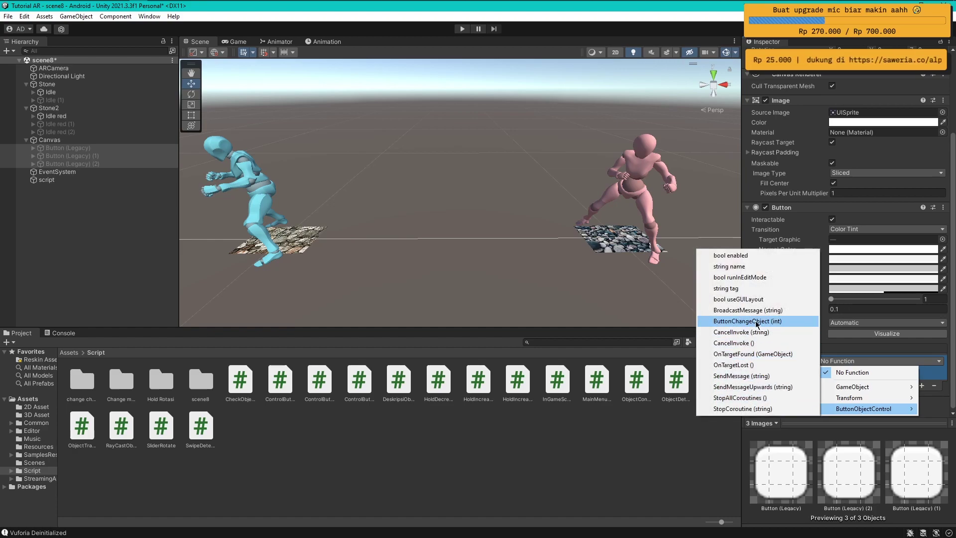
left_click(746, 321)
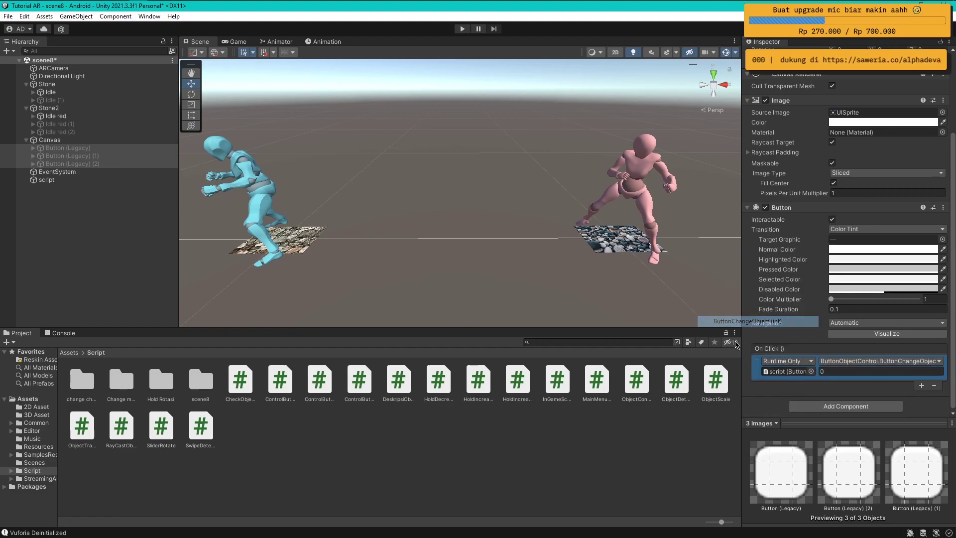
- Set the ButtonChangeObject argument to 1 on the second button and 2 on the third
left_click(113, 148)
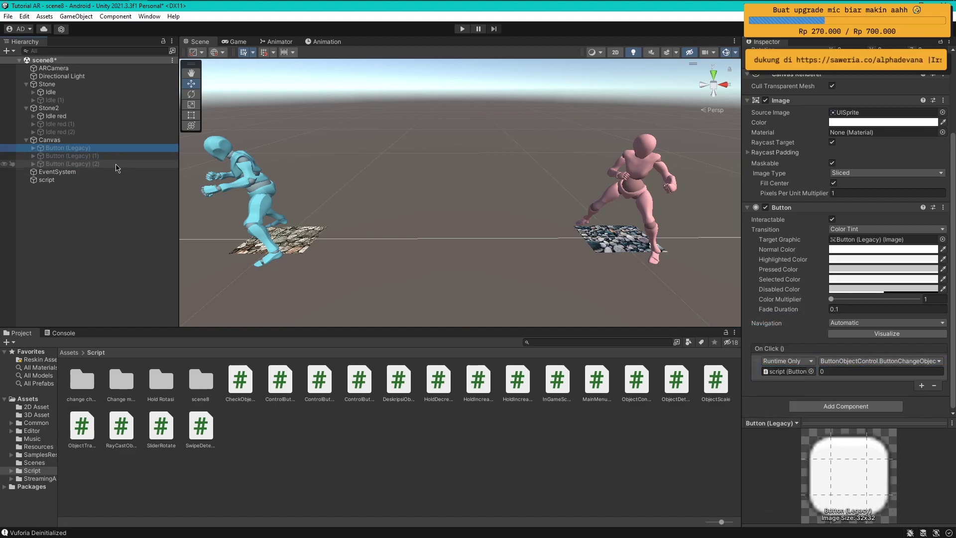
left_click(69, 156)
type("1")
left_click(144, 164)
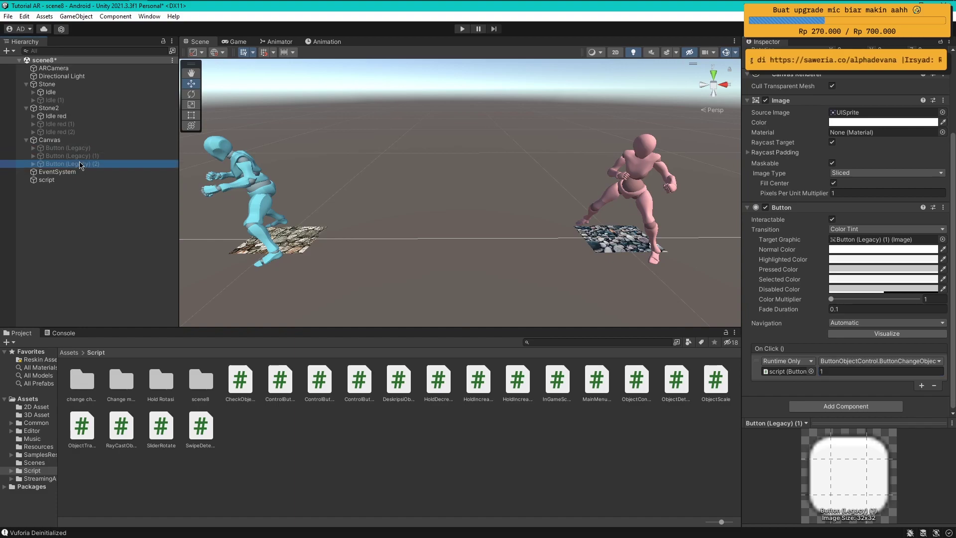
type("2")
left_click(80, 222)
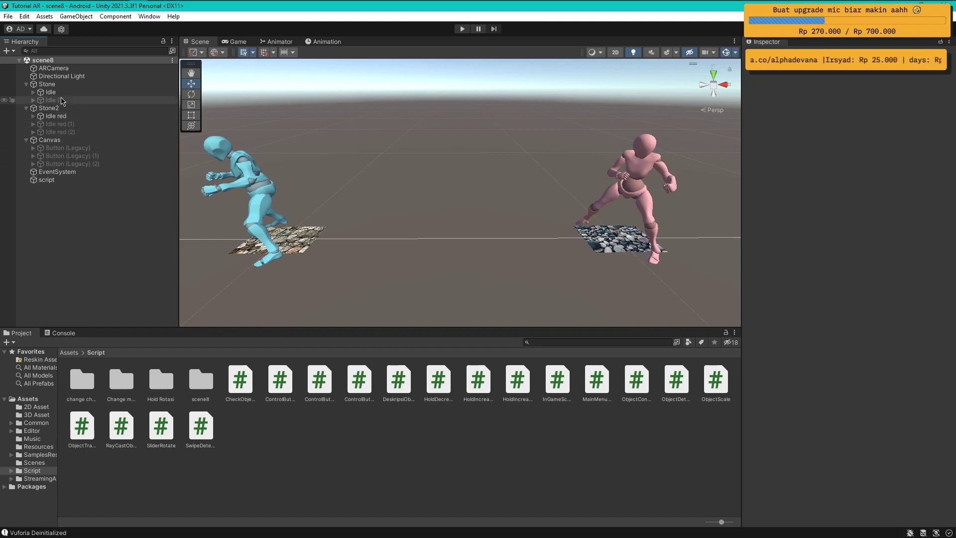
- Give the Stone image target an On Target Lost entry calling ButtonObjectControl.OnTargetLost
left_click(46, 83)
scroll(886, 270, "down", 3)
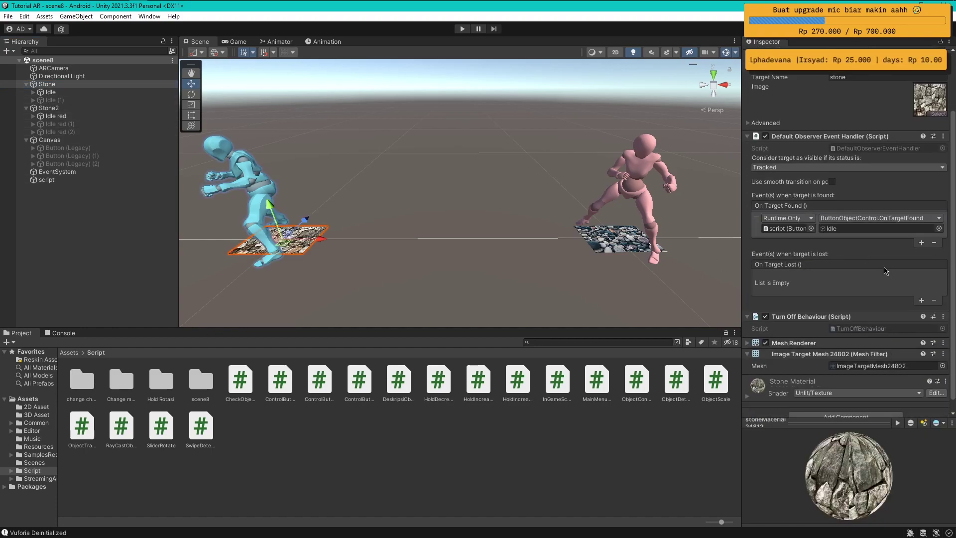
left_click(921, 301)
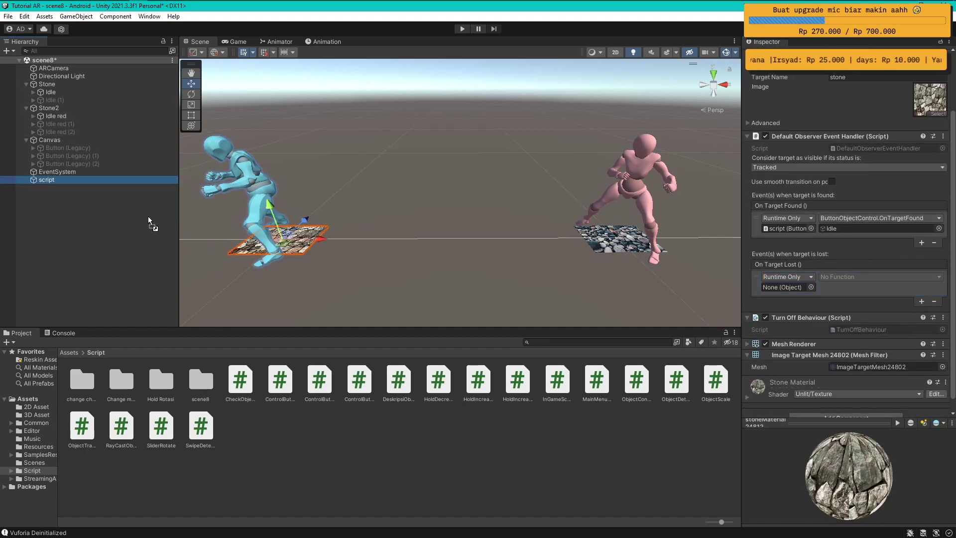
left_click_drag(100, 179, 781, 288)
left_click(843, 277)
mouse_move(850, 331)
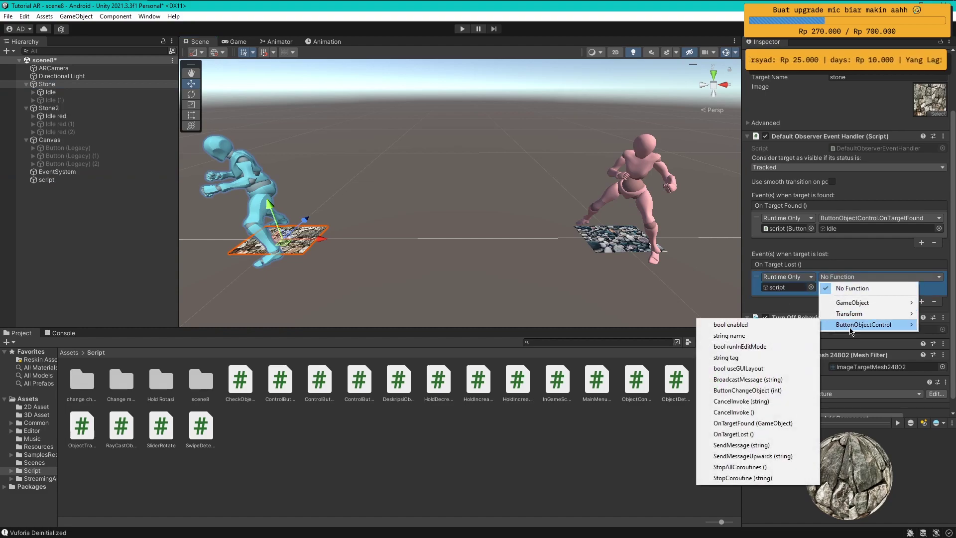
left_click(746, 435)
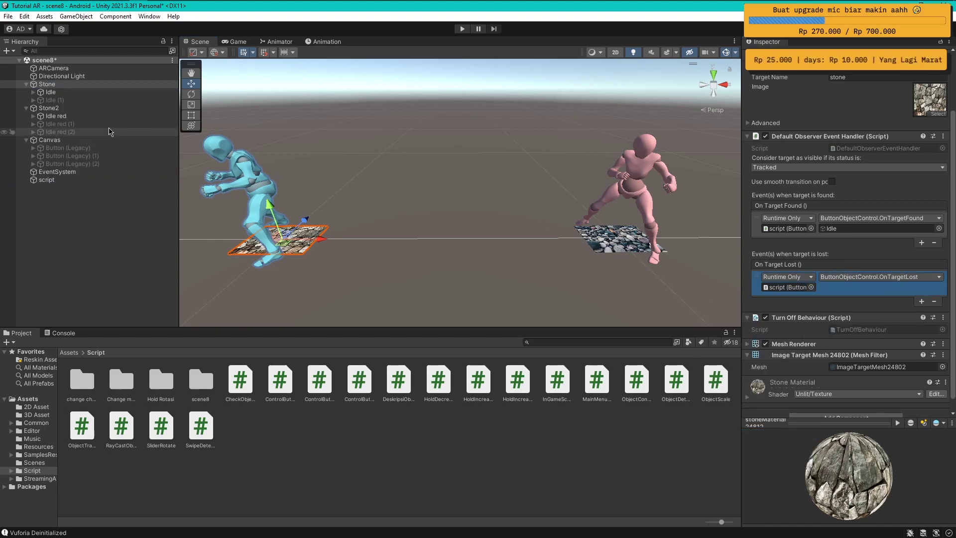
- Make Stone2's On Target Lost event also call ButtonObjectControl.OnTargetLost on the script object
left_click(55, 108)
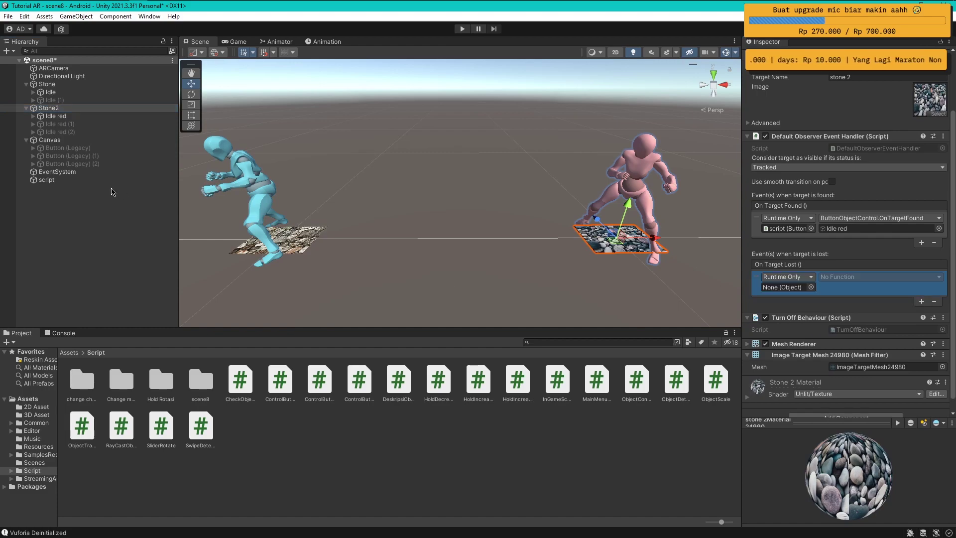
left_click_drag(99, 180, 782, 288)
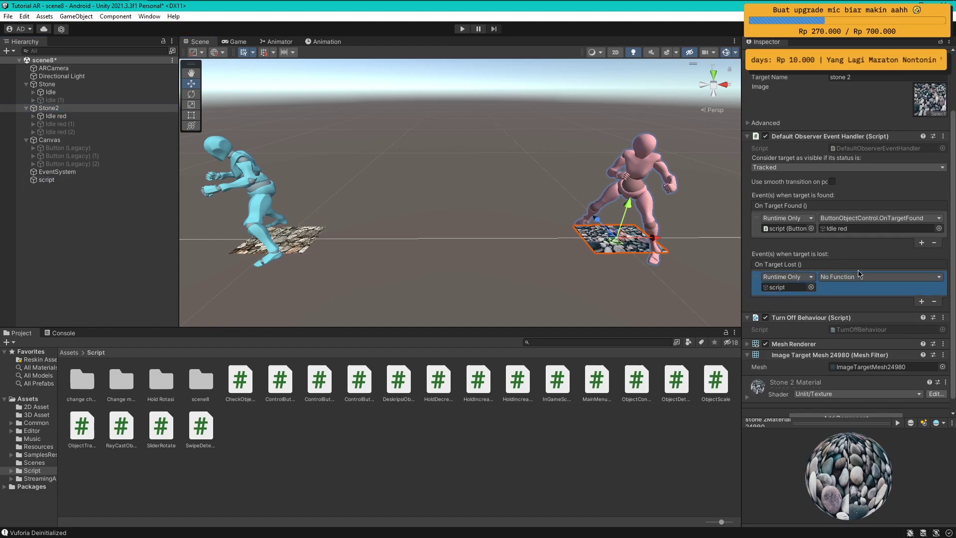
left_click(858, 275)
mouse_move(856, 324)
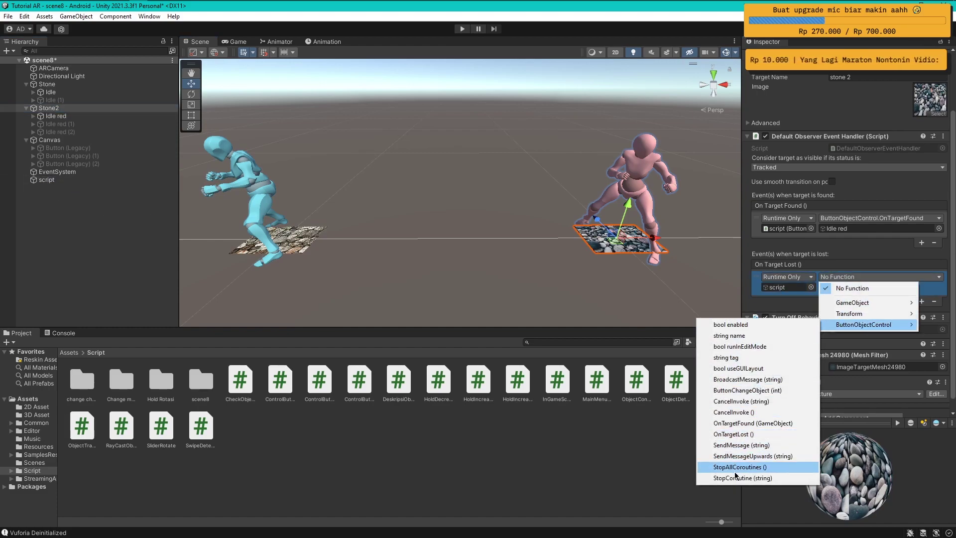
left_click(735, 434)
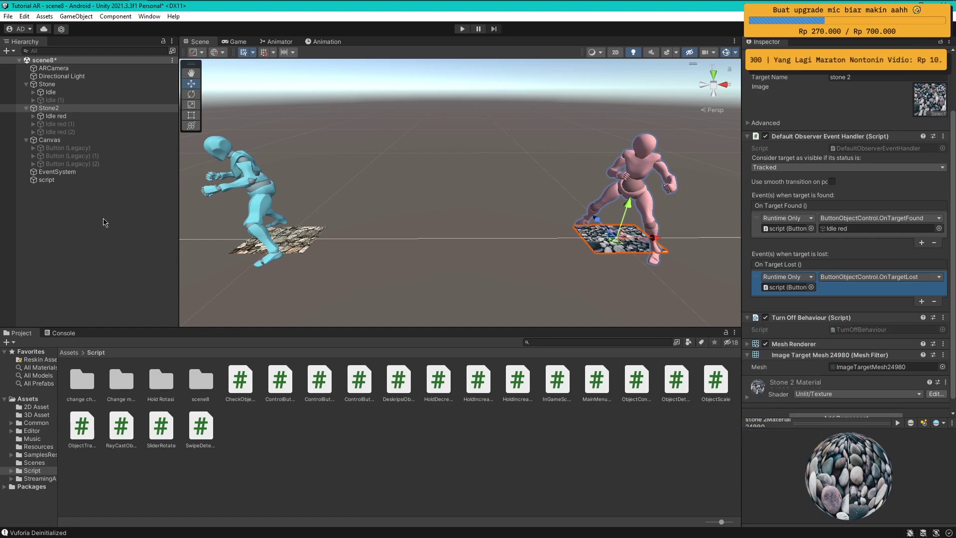
left_click(77, 223)
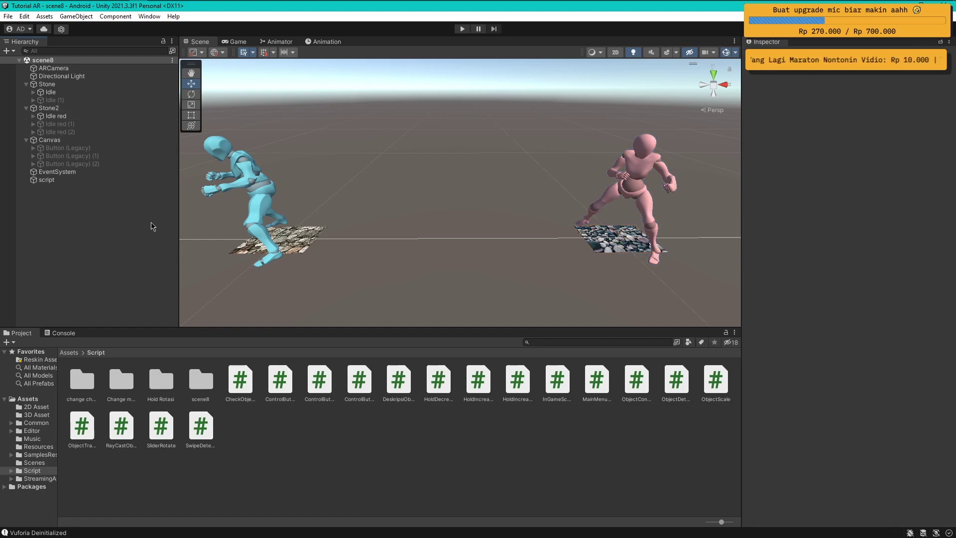
- Review the script object's Button Object Control lists, then start the scene in play mode
left_click(75, 179)
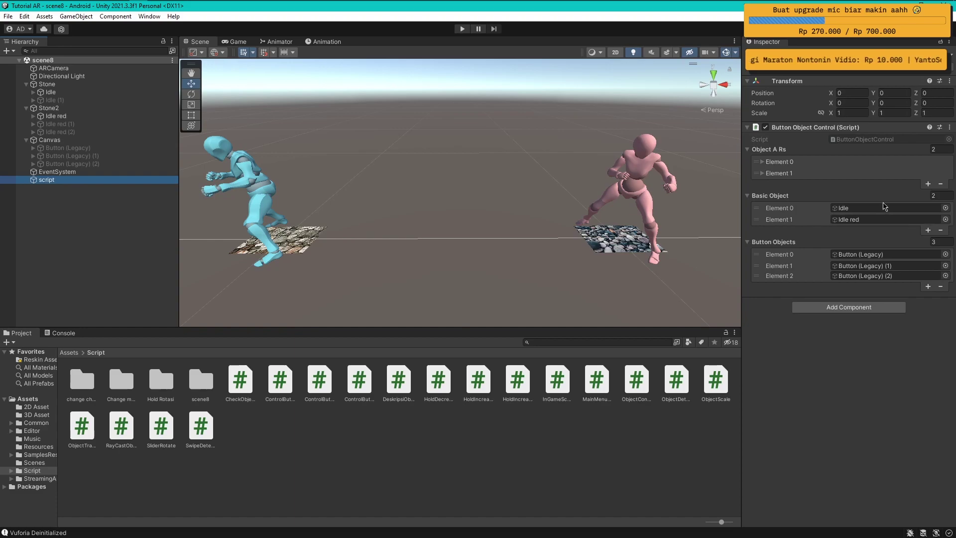
left_click(137, 224)
left_click(462, 28)
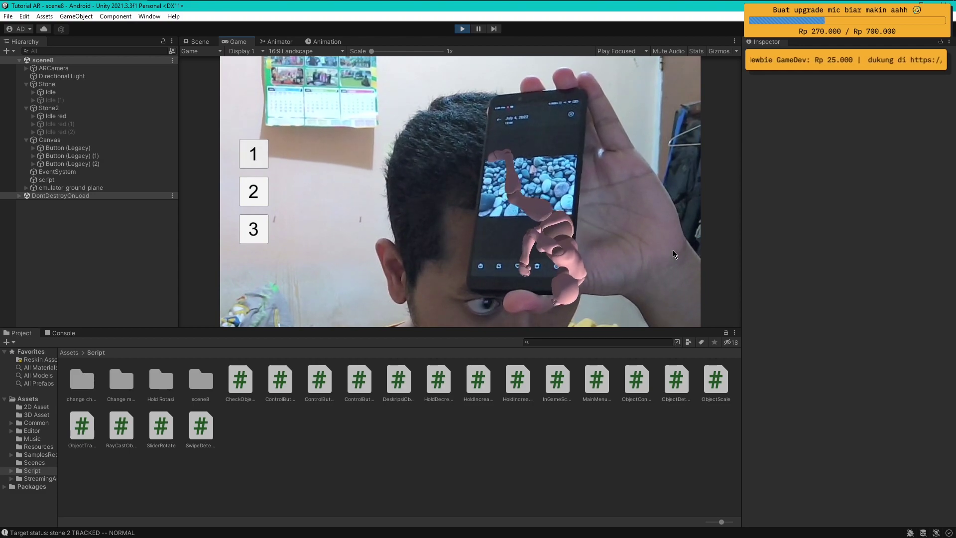
- Toggle the character between red, yellow-black and yellow variants, then swap cyan for purple
left_click(264, 198)
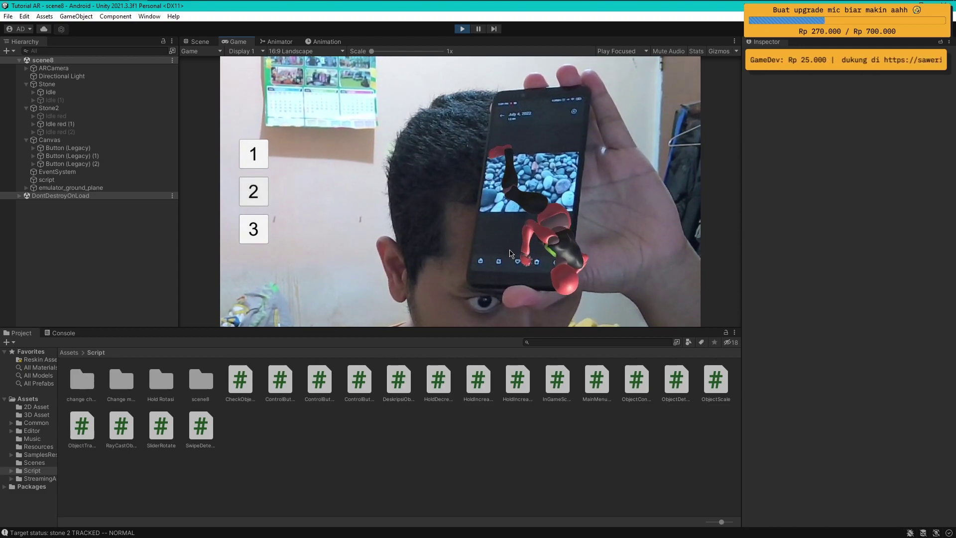
left_click(254, 233)
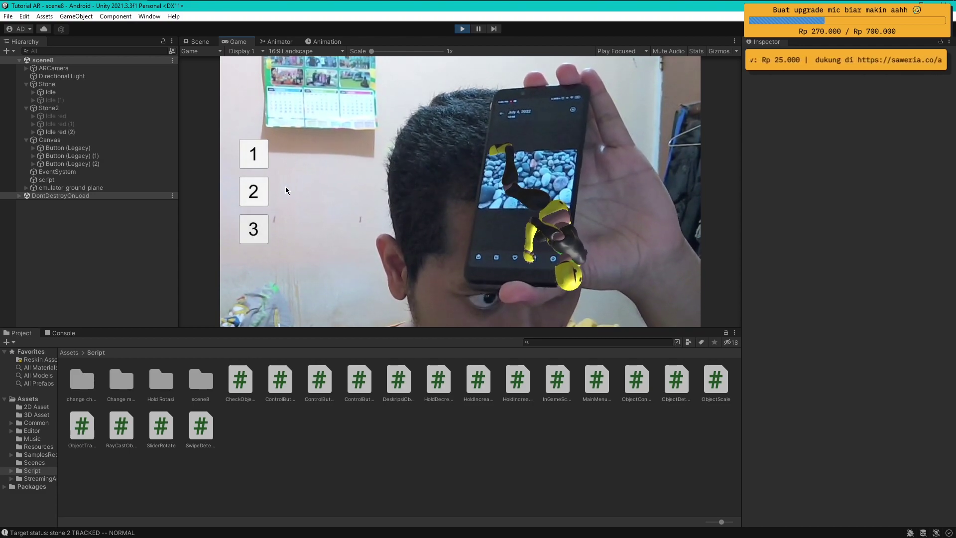
left_click(261, 154)
left_click(252, 237)
left_click(254, 154)
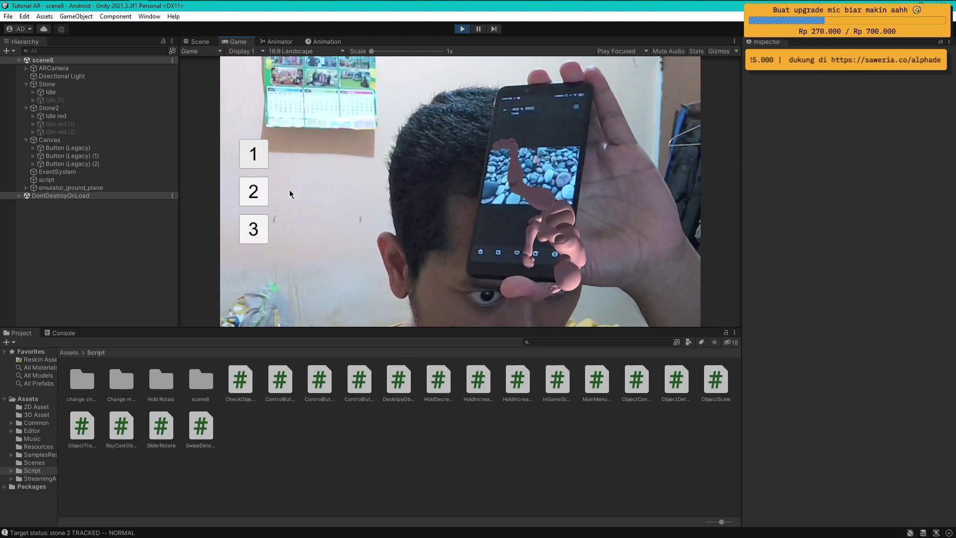
left_click(267, 221)
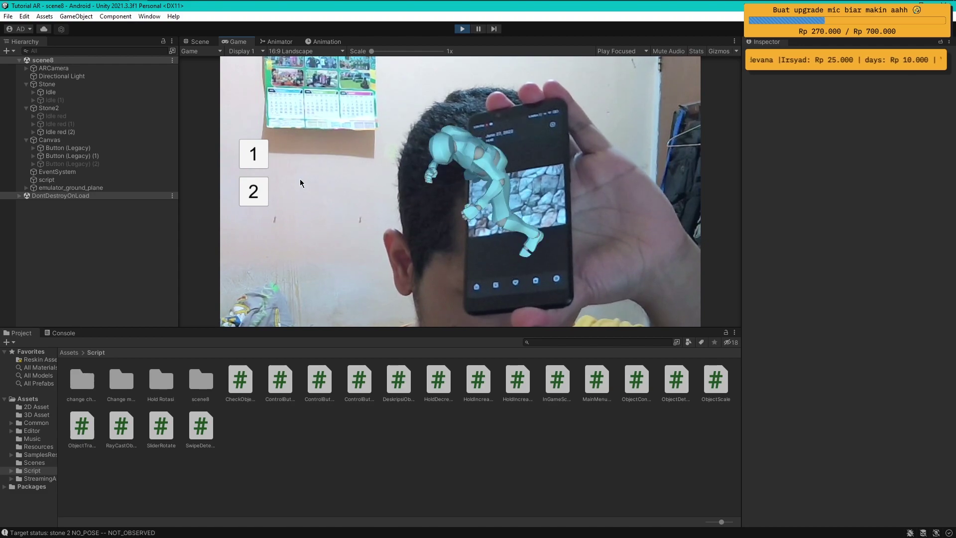
left_click(255, 158)
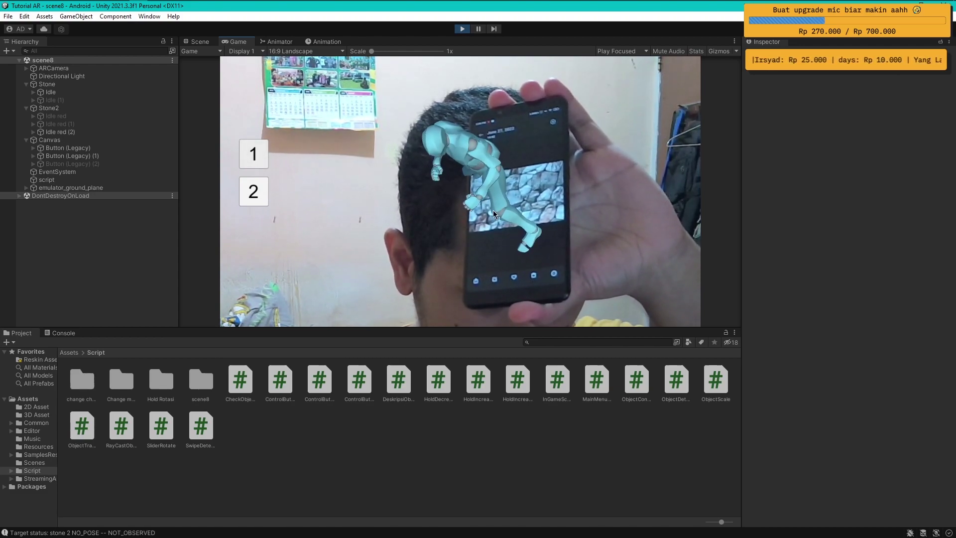